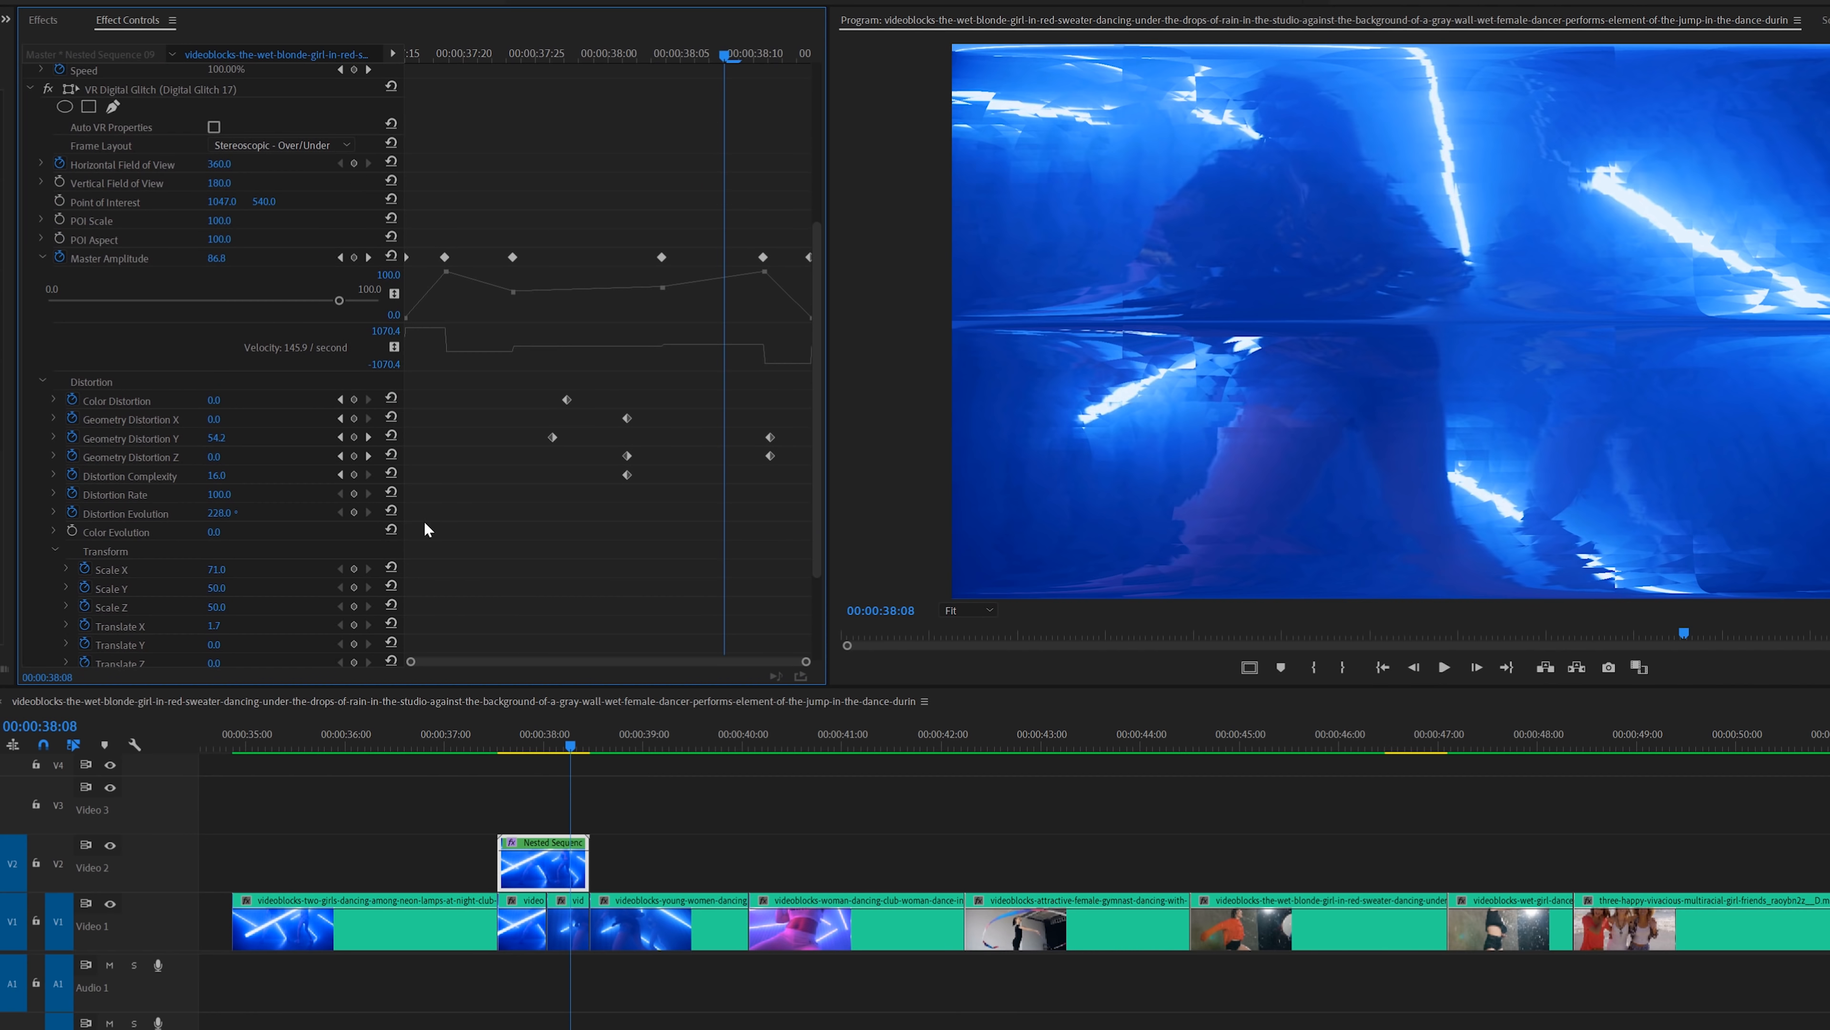
Retime the nested clip's Master Amplitude keyframes for the VR Digital Glitch and add a Geometry Distortion X keyframe at 00:00:38:08.
scroll(474, 395, "up", 1)
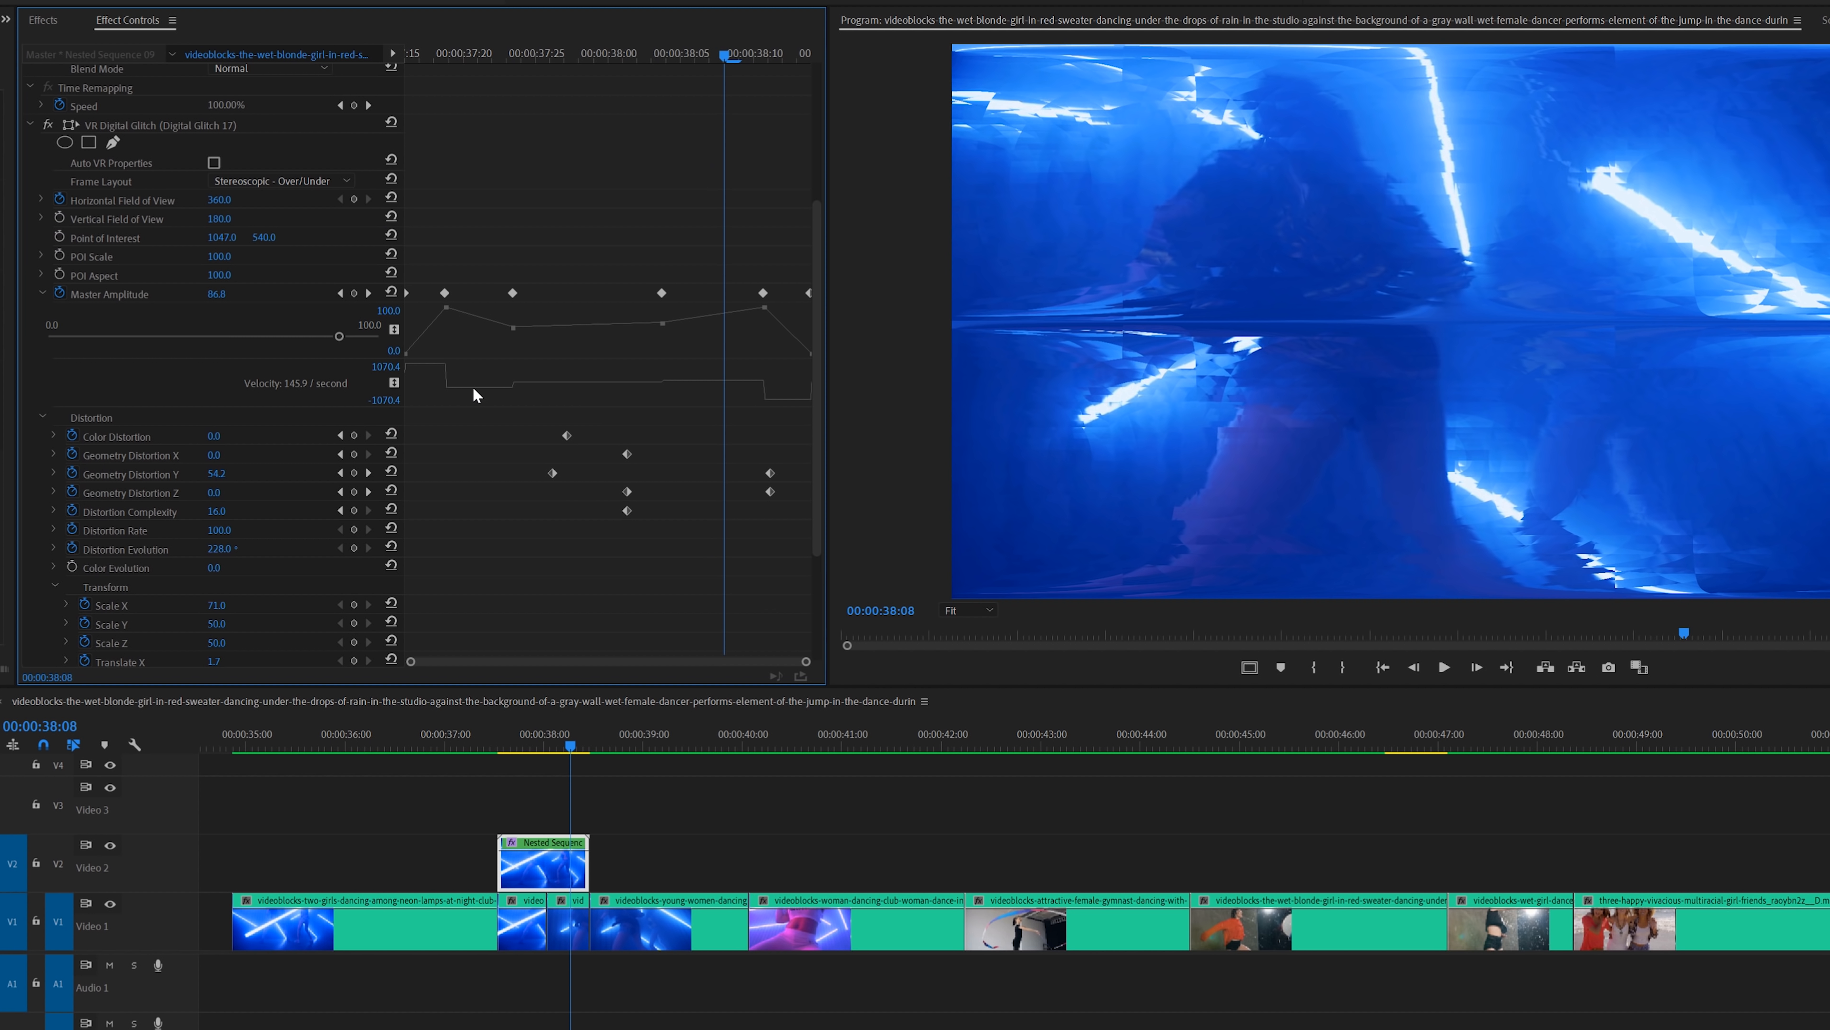
left_click_drag(659, 293, 436, 291)
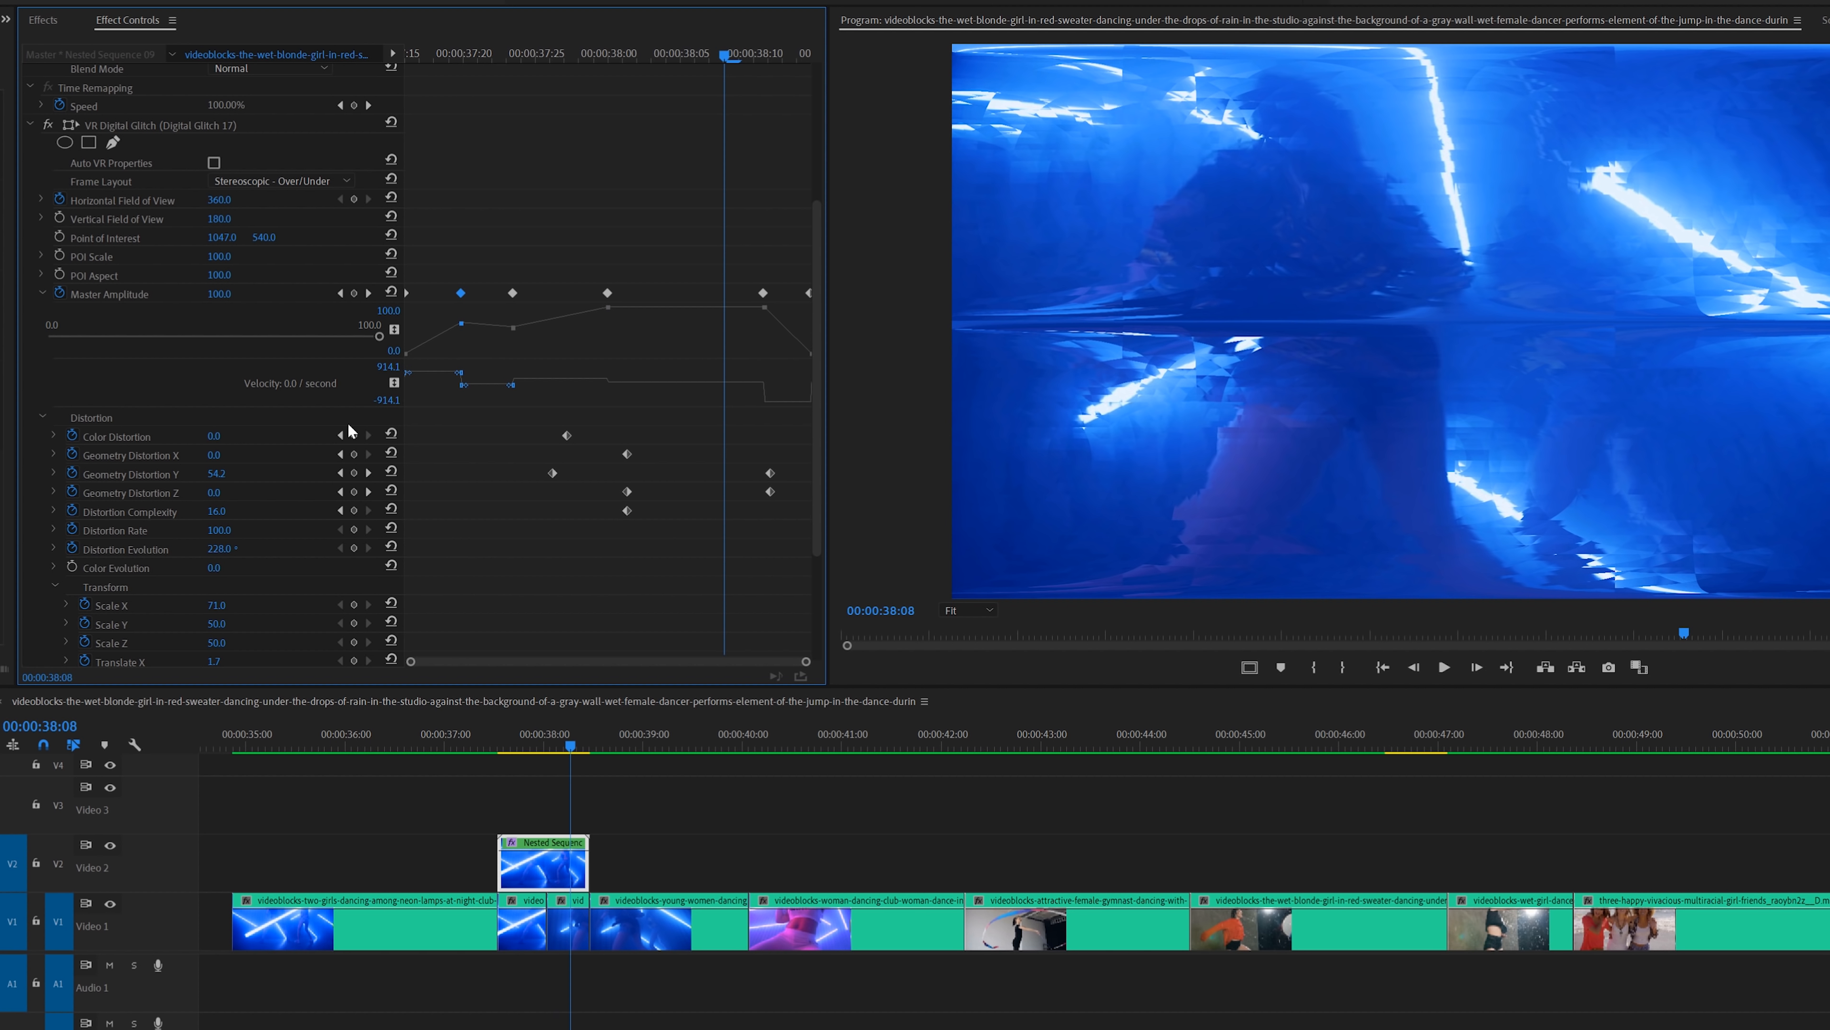
mouse_move(214, 455)
left_mouse_down()
mouse_move(252, 455)
mouse_move(214, 455)
left_mouse_up()
Add a four-point polygon mask to the VR Digital Glitch effect and stretch it into a horizontal band across the dancer's waist.
scroll(229, 322, "up", 2)
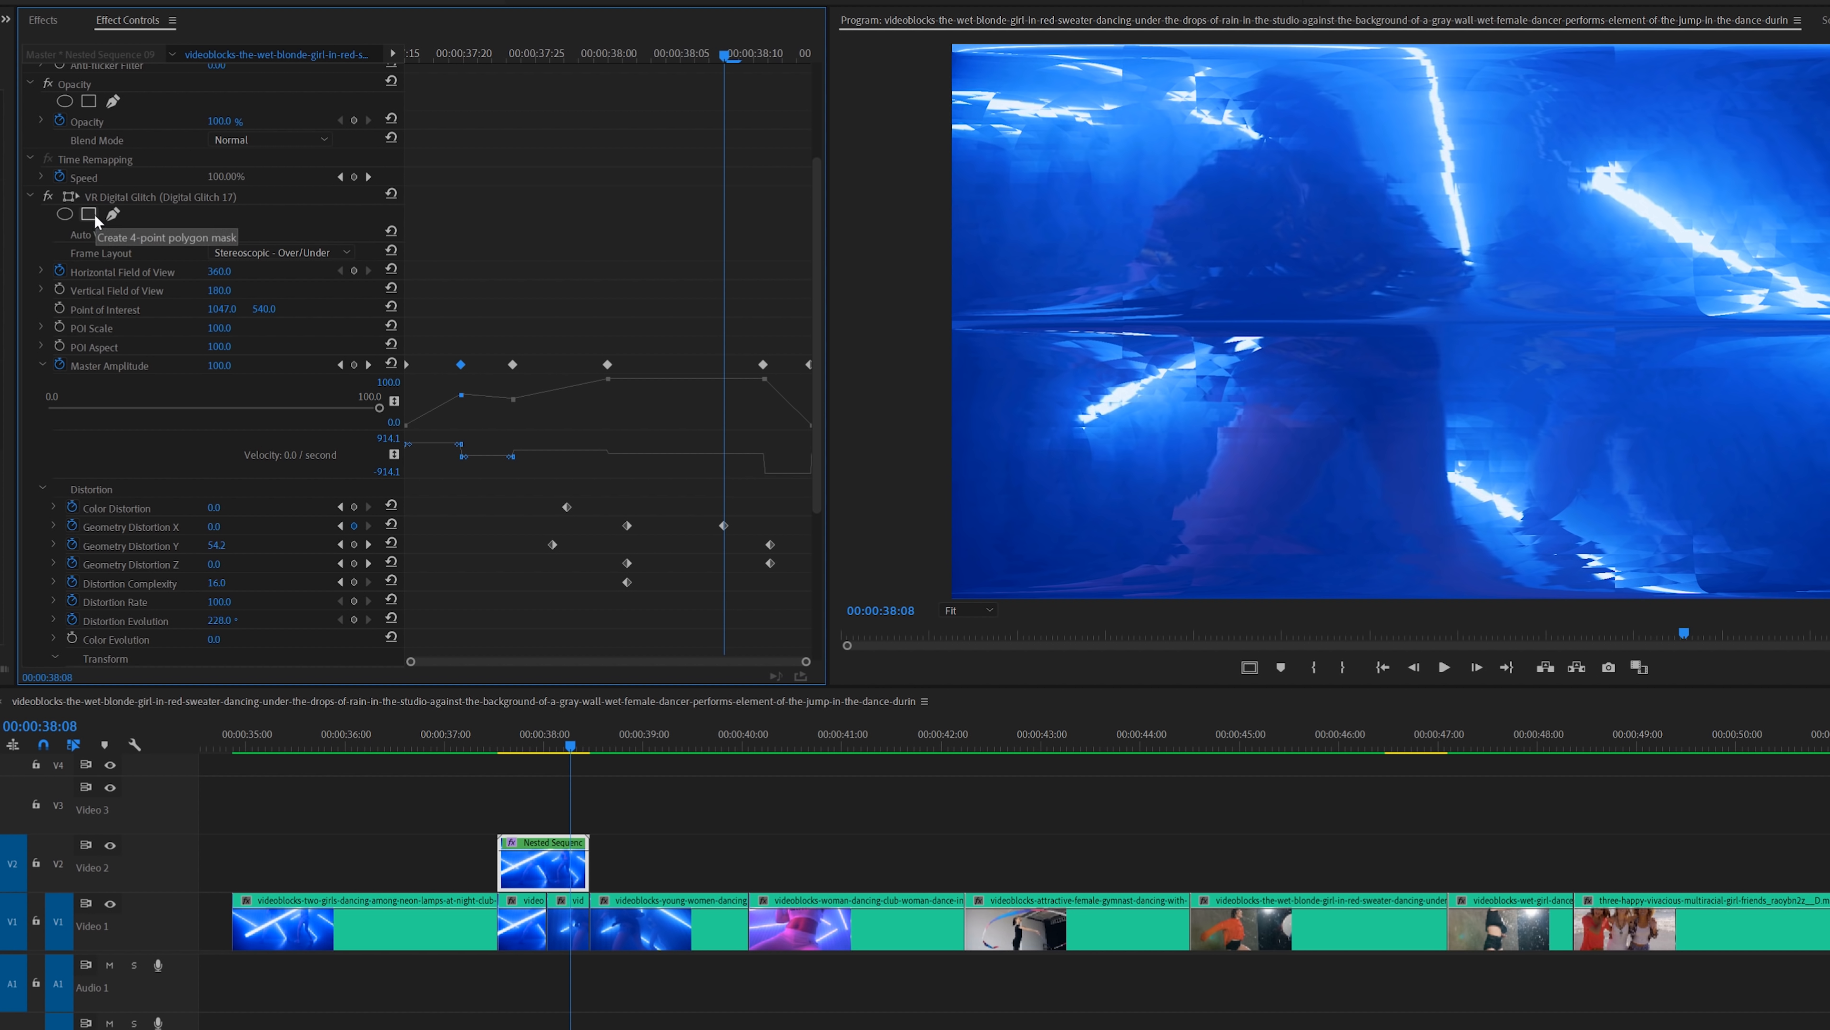
left_click(88, 214)
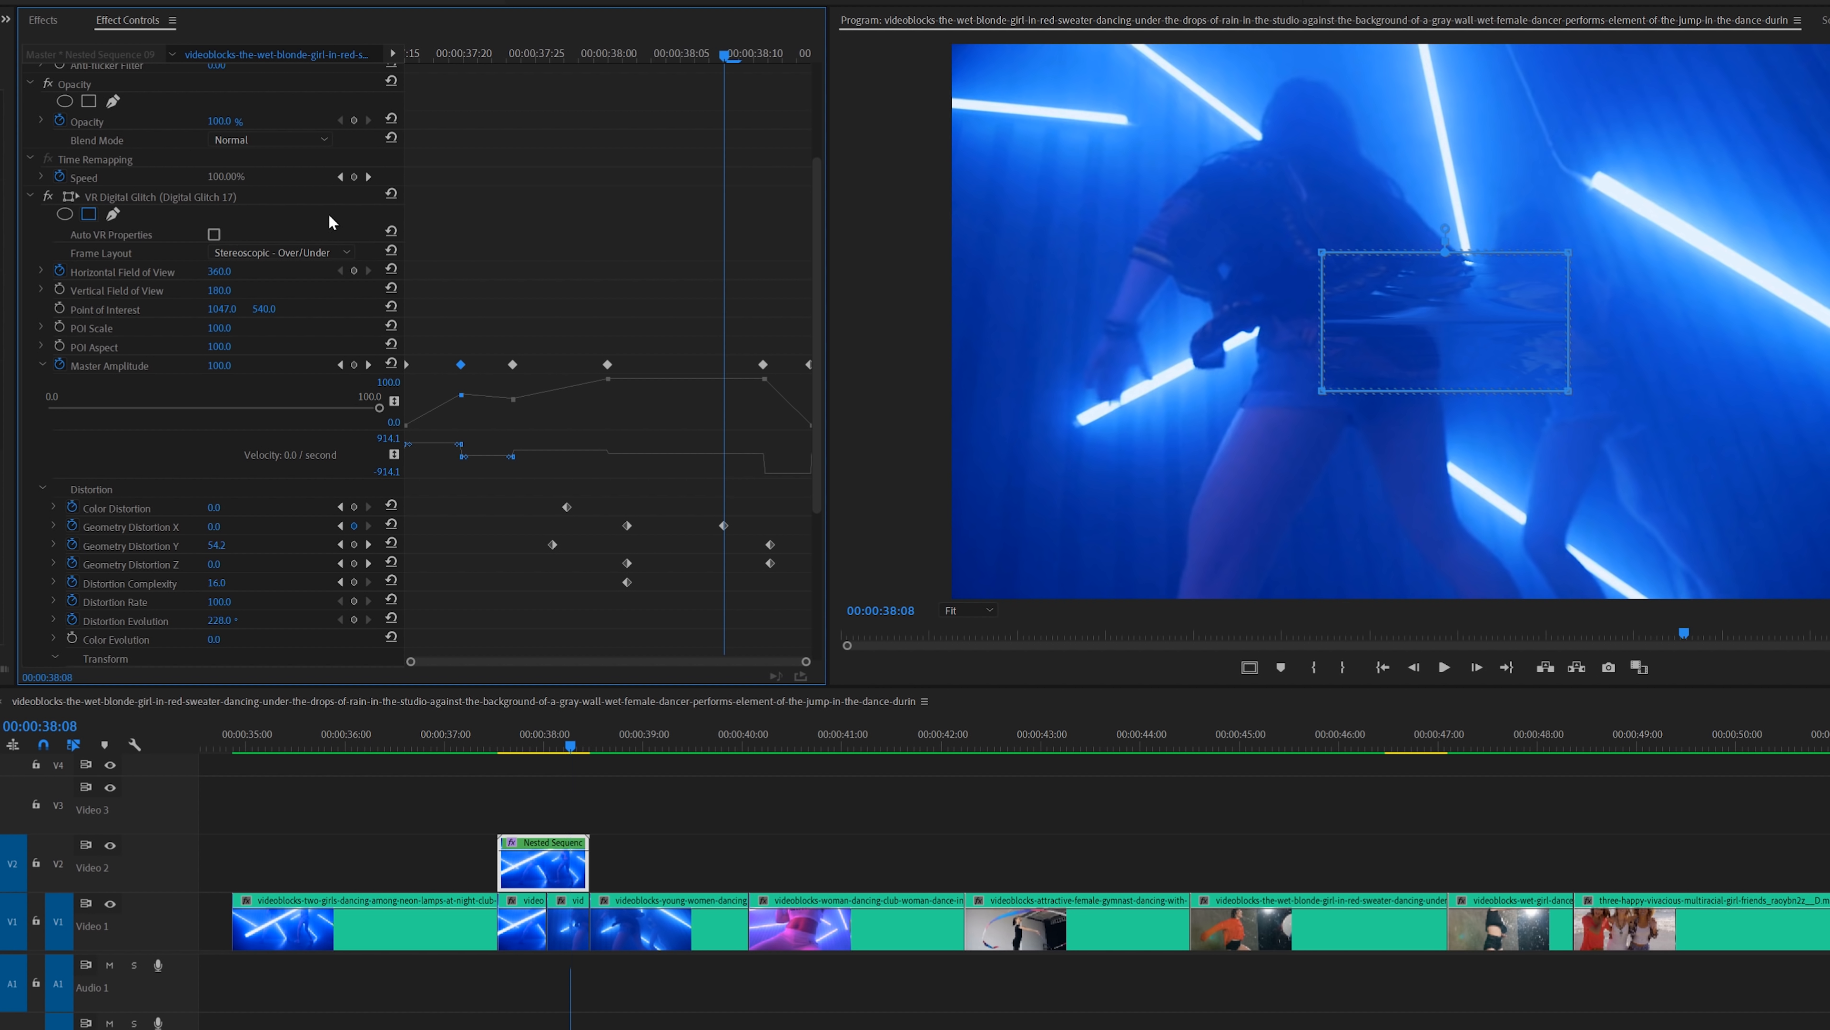
left_click_drag(1418, 302, 1098, 257)
left_click_drag(1245, 385, 1339, 303)
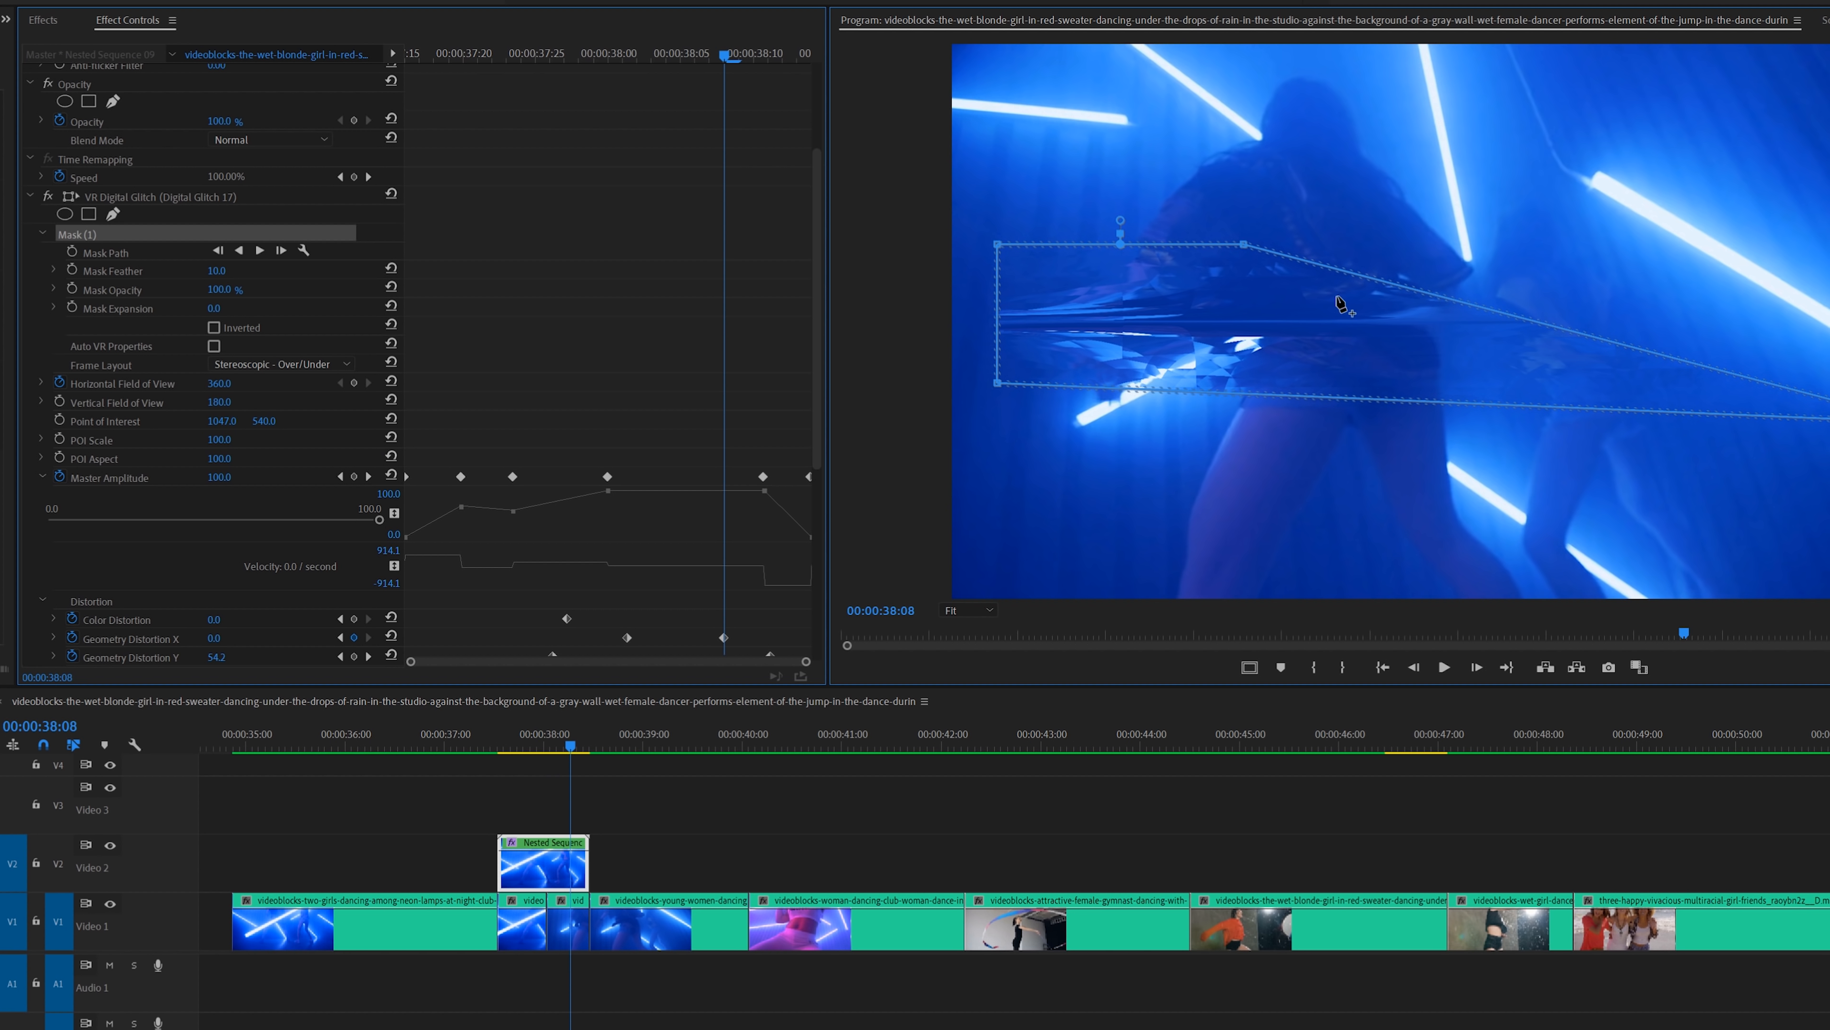
left_click_drag(1245, 244, 1827, 251)
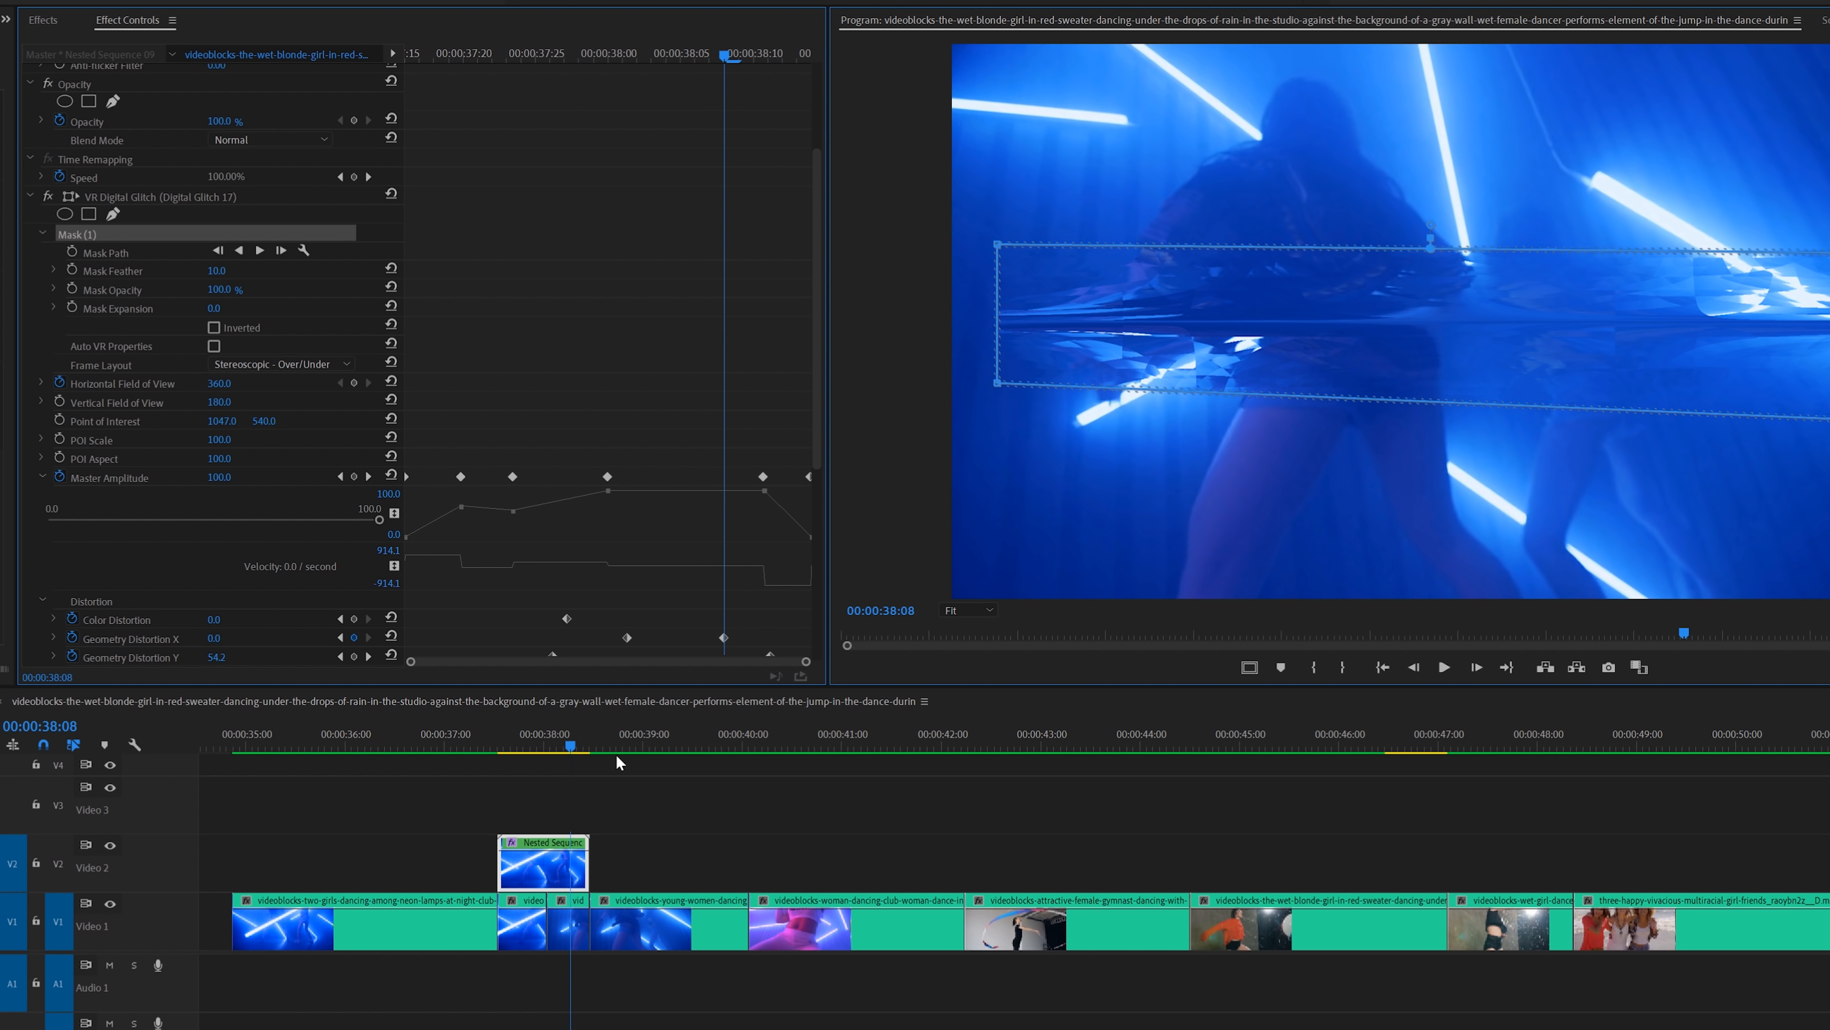
Play the sequence from just before the nested clip to preview the masked glitch.
left_click(462, 743)
left_click(754, 842)
key("space")
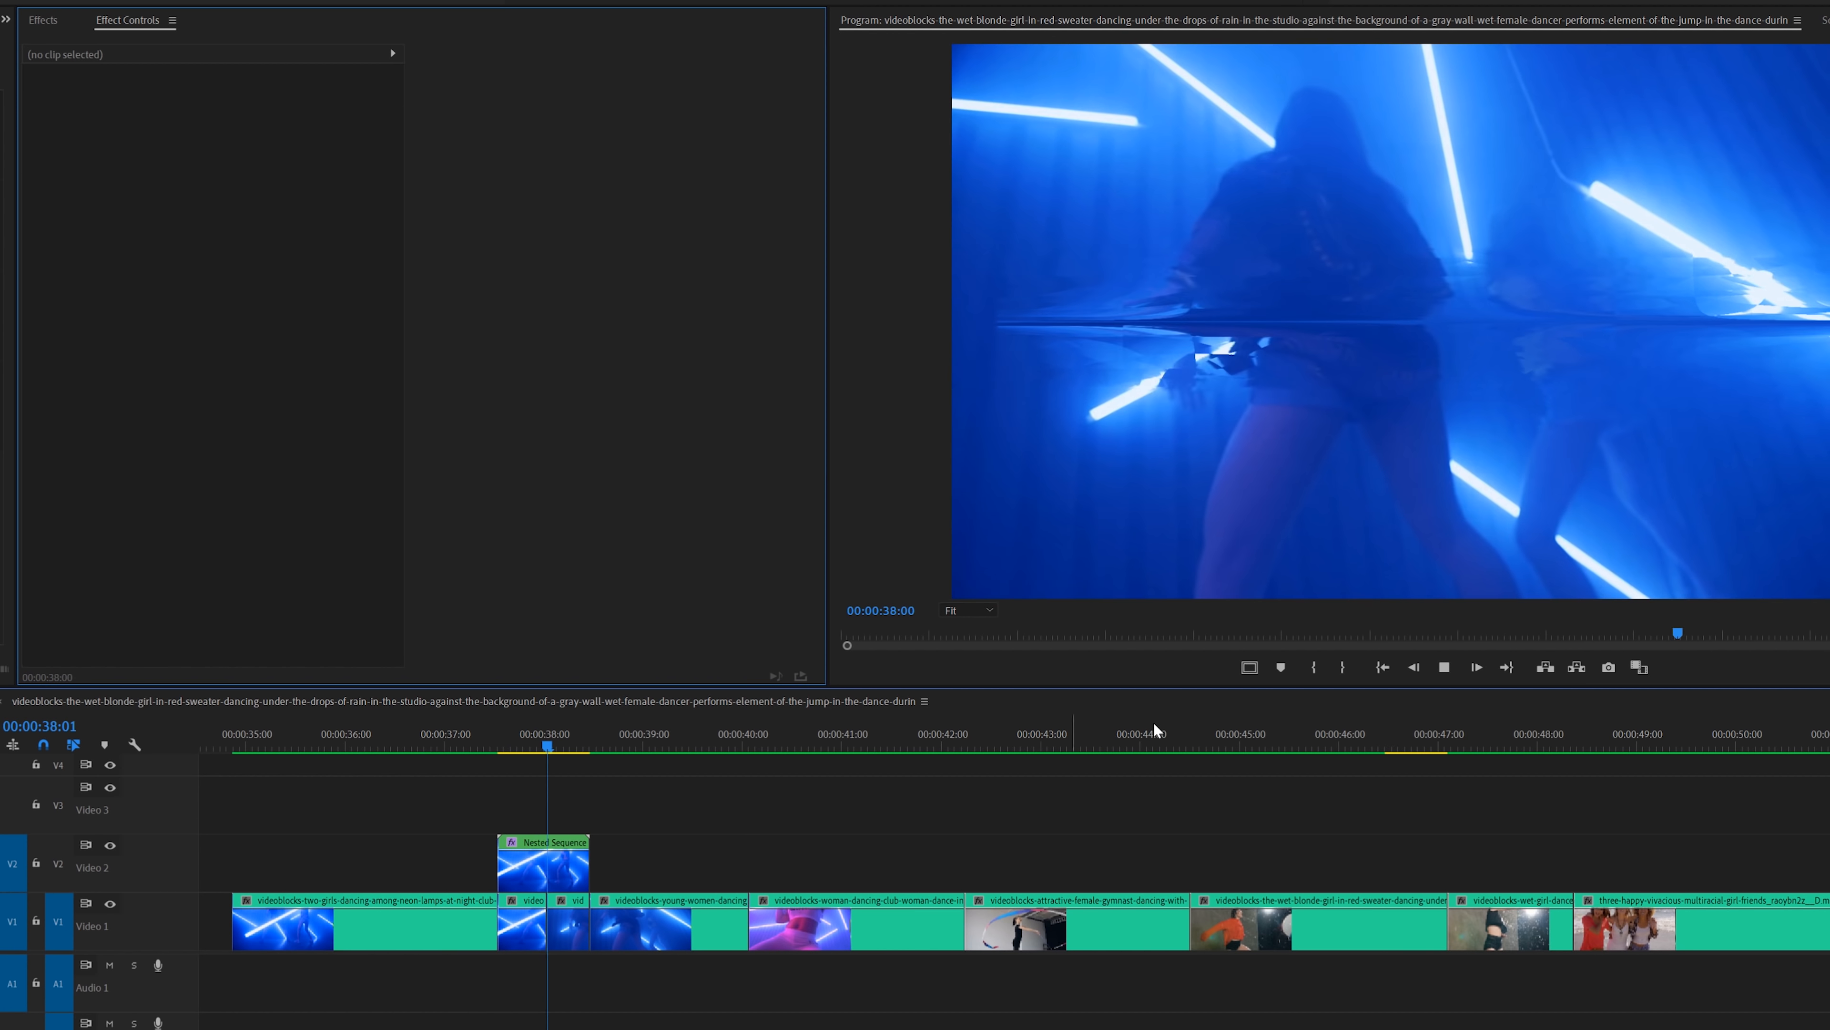
key("space")
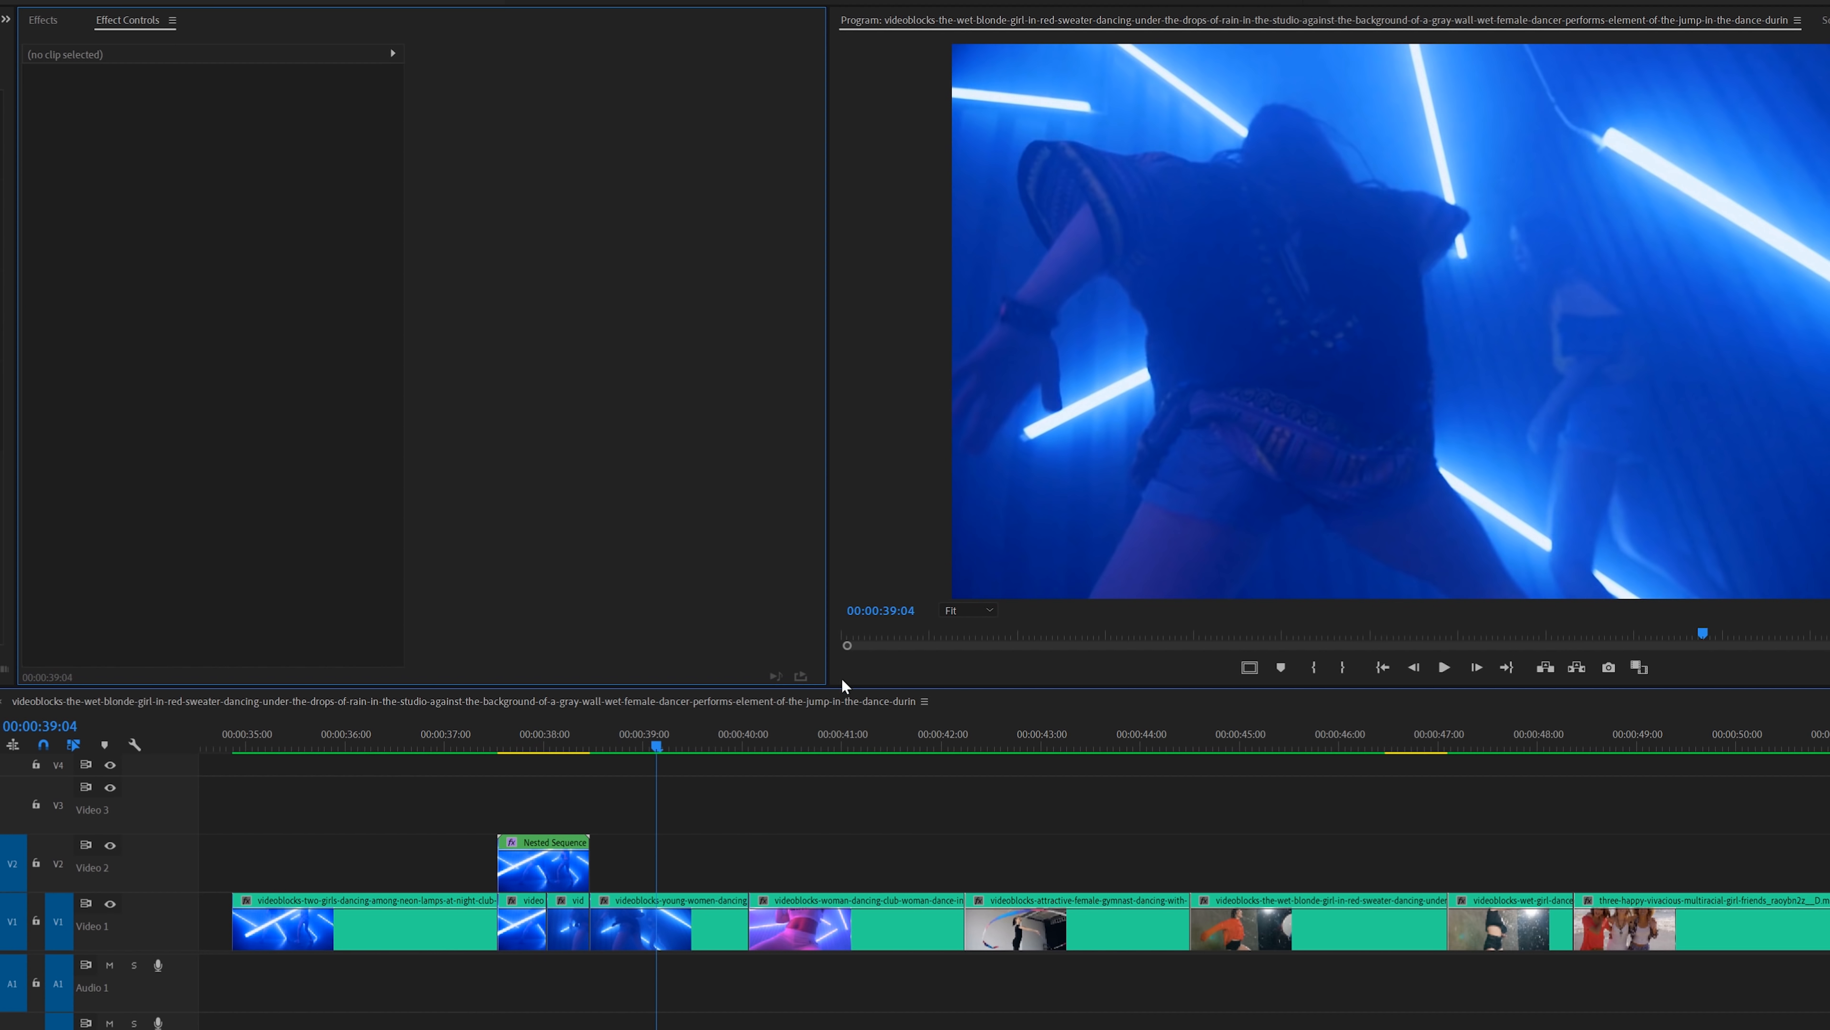
Remove the mask from the nested clip's VR Digital Glitch effect and place the playhead at 00:00:38:01.
left_click(524, 749)
left_click(544, 865)
left_click(555, 747)
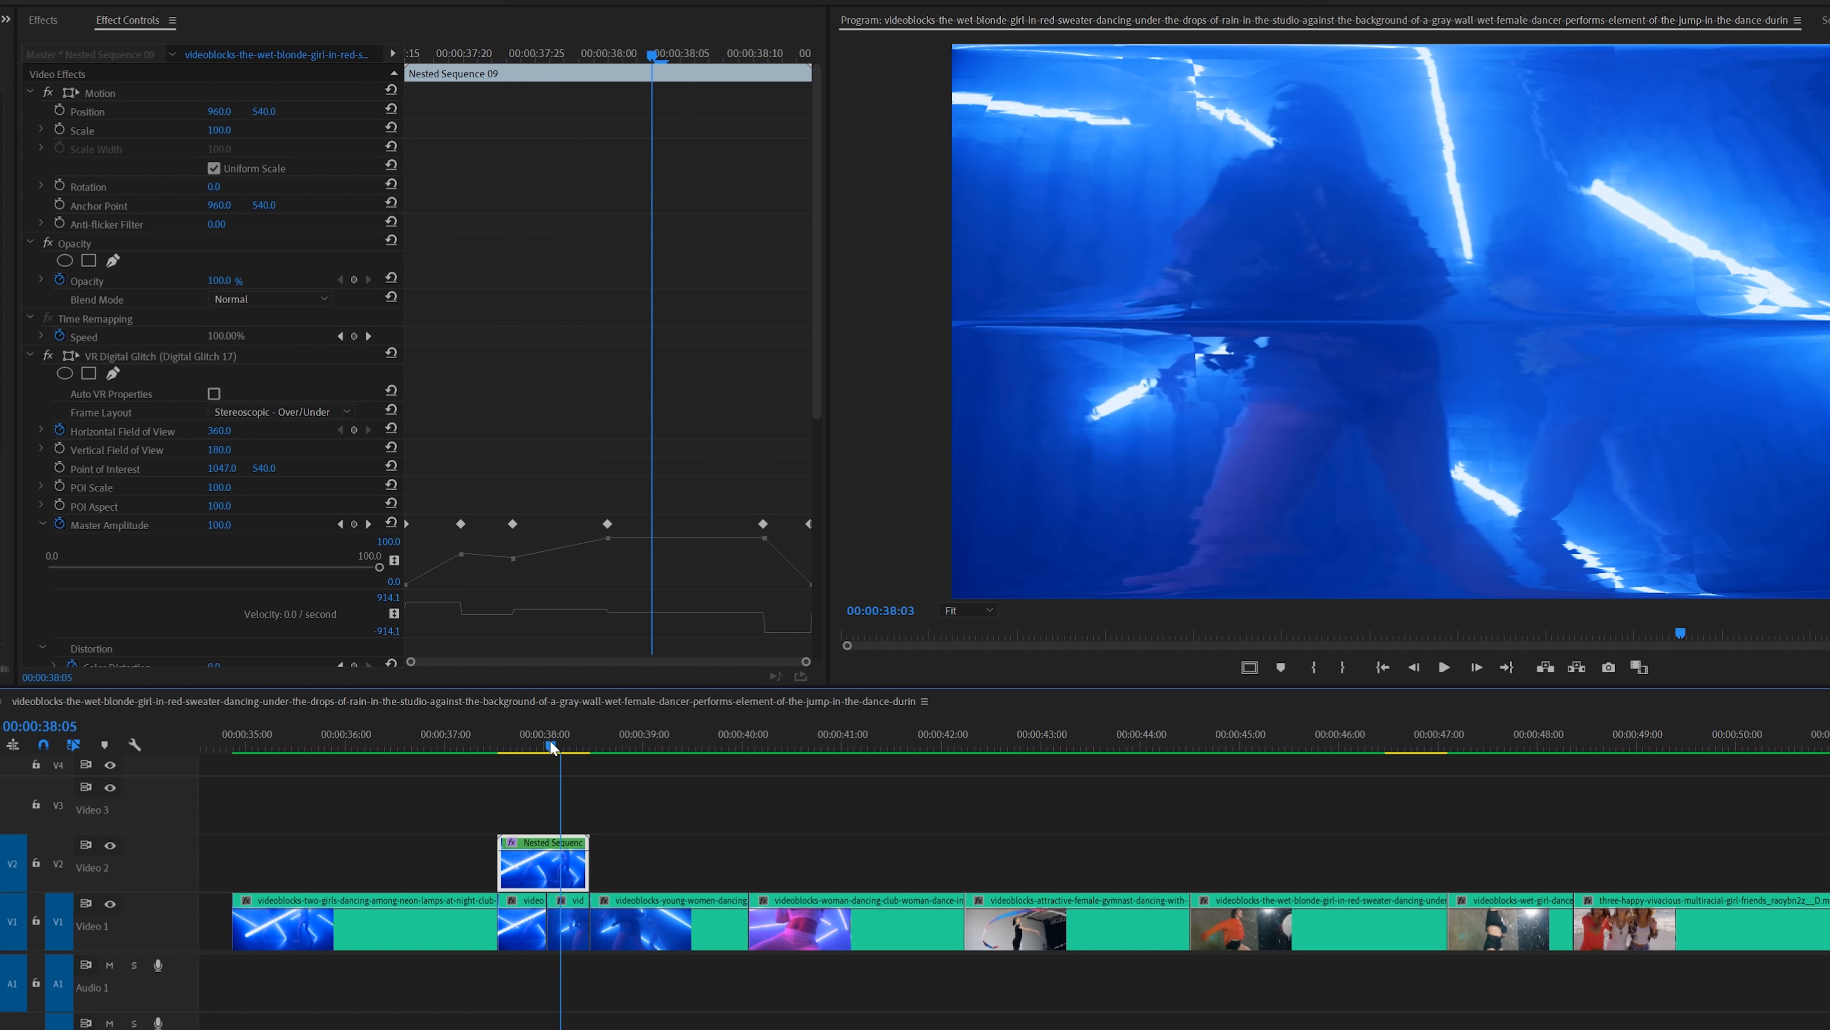
left_click_drag(550, 742, 545, 742)
left_click_drag(232, 280, 212, 280)
left_click(268, 299)
left_click(243, 481)
key("space")
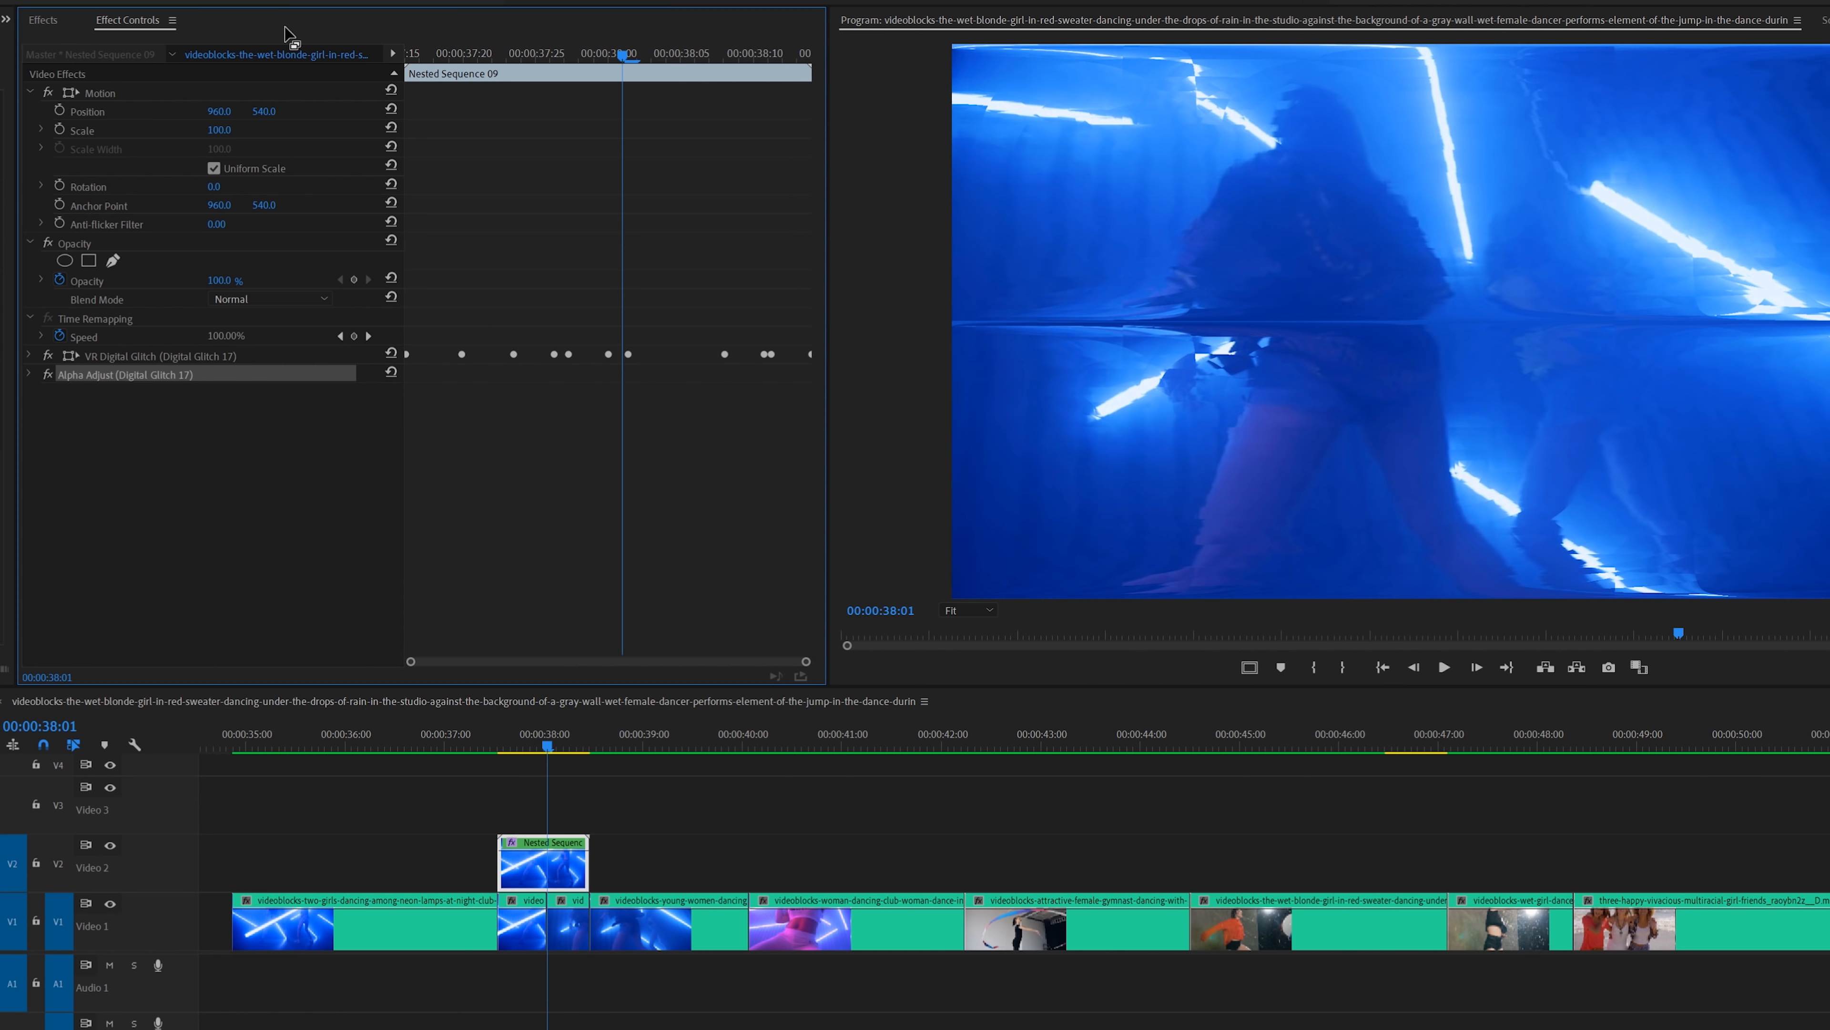
Apply the Digital Glitch 12 preset to the nested clip on Video 2 and play it back.
left_click(45, 19)
left_click(161, 444)
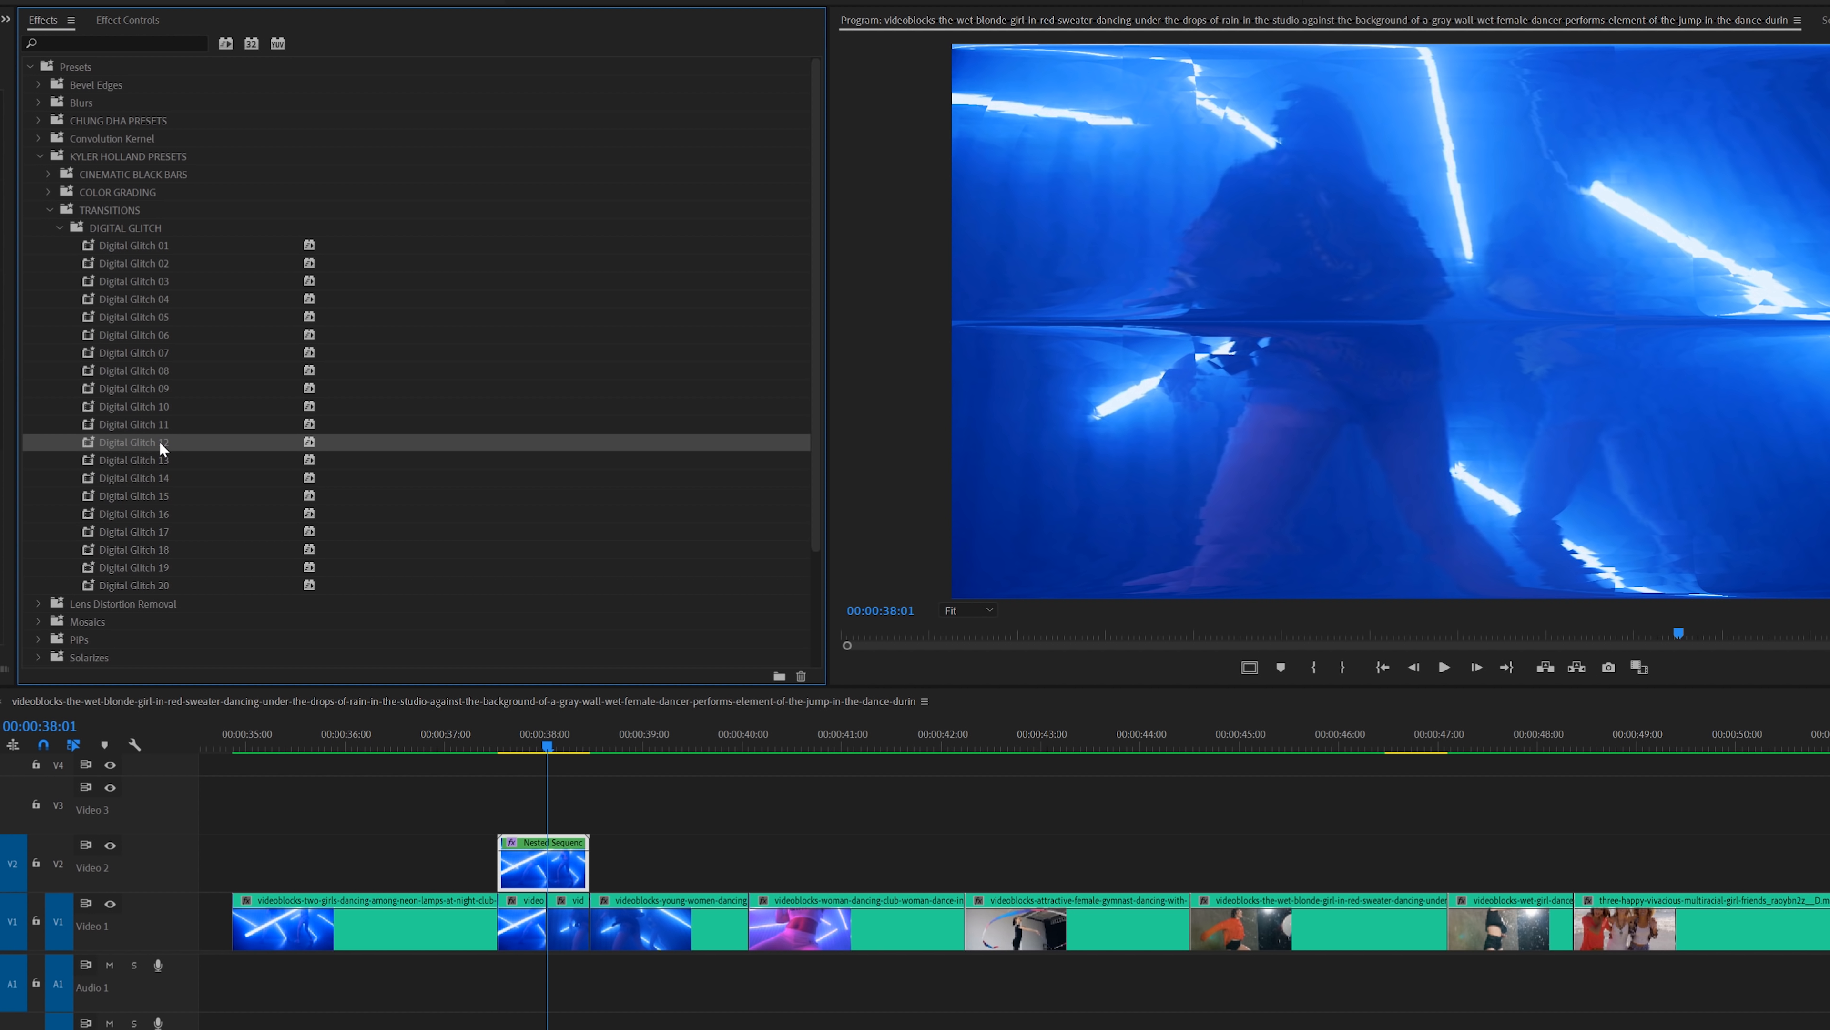
left_click_drag(545, 857, 547, 868)
key("space")
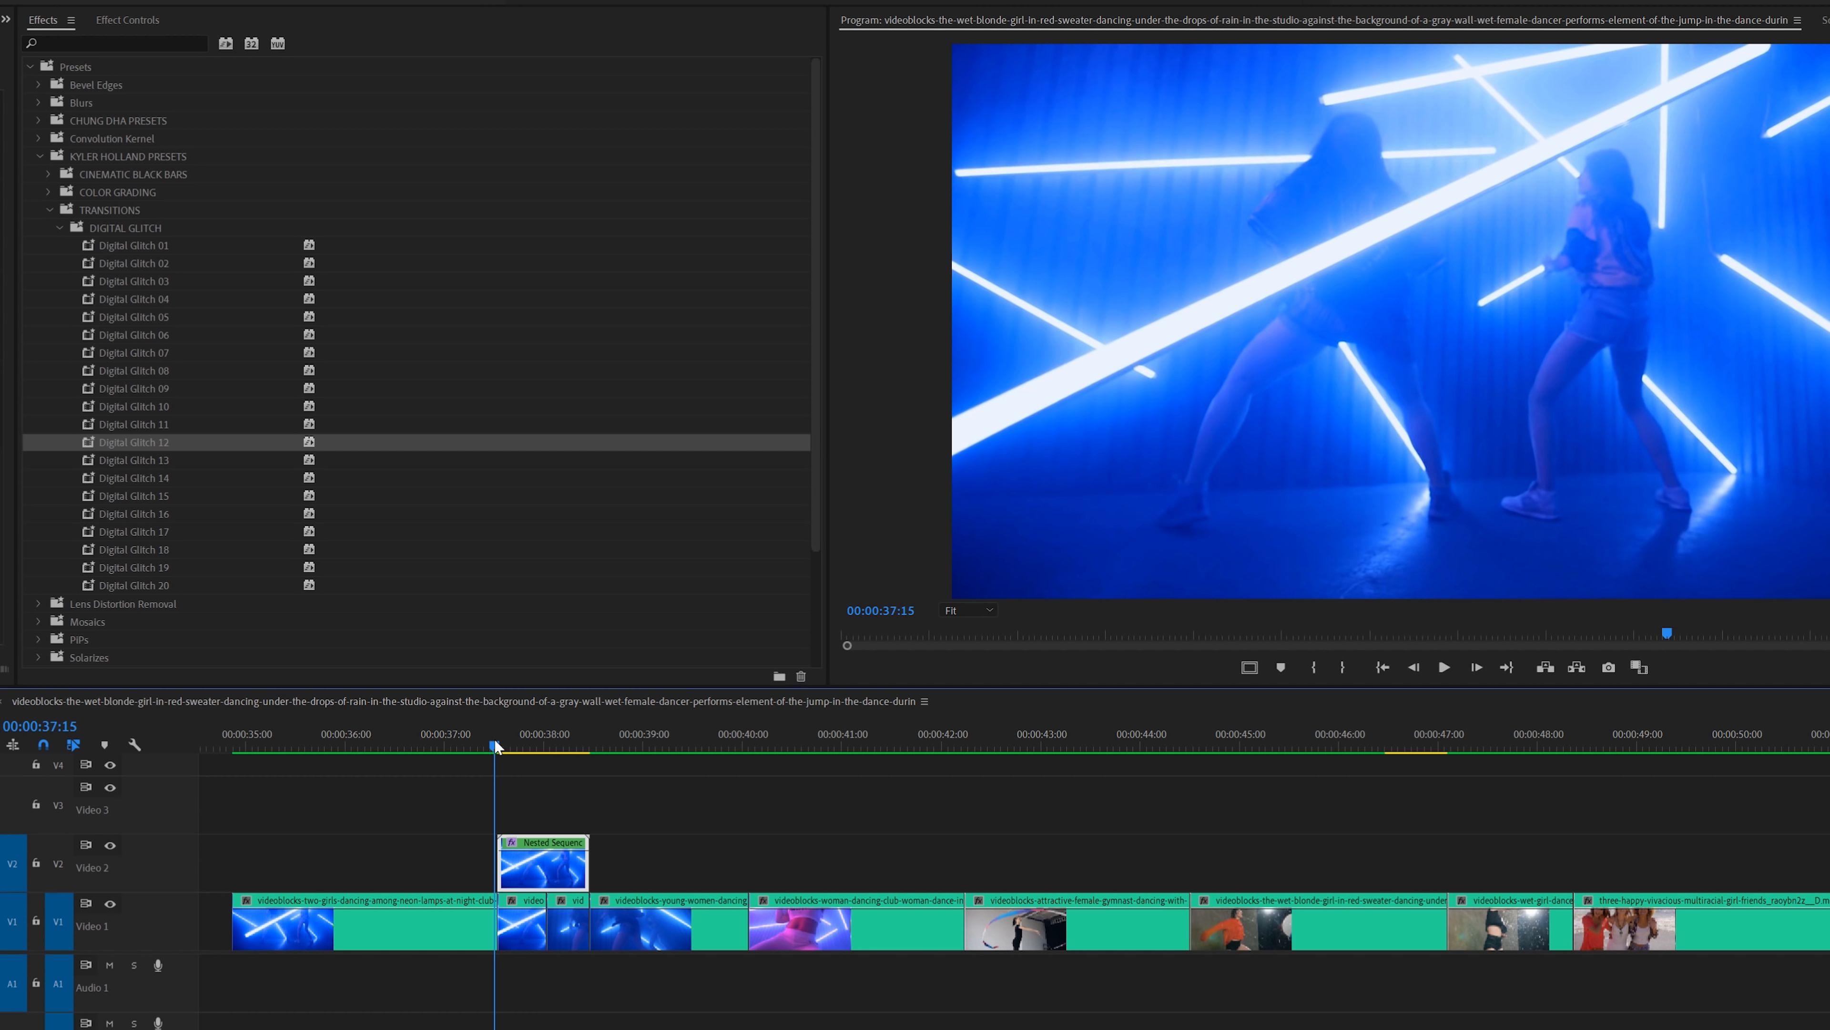
key("space")
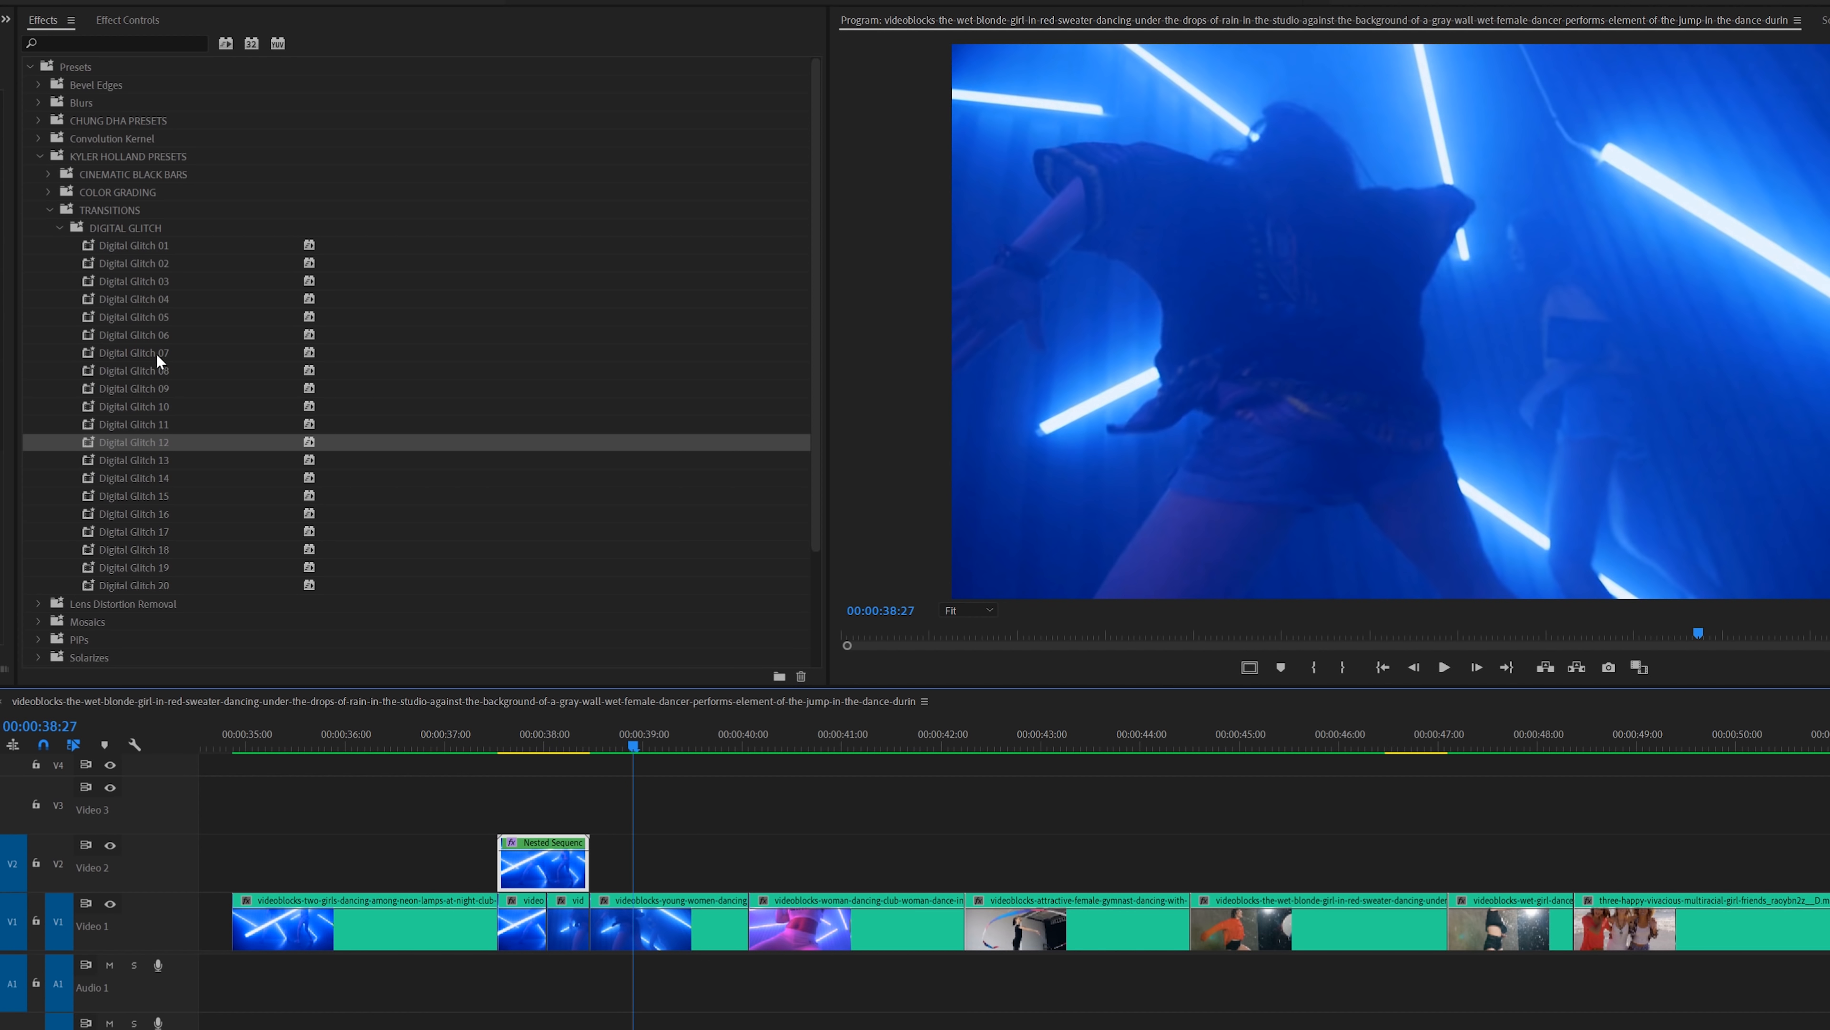
Apply the Digital Glitch 07 preset to the nested clip on Video 2 and play it back.
left_click_drag(153, 354, 576, 810)
left_click(463, 739)
key("space")
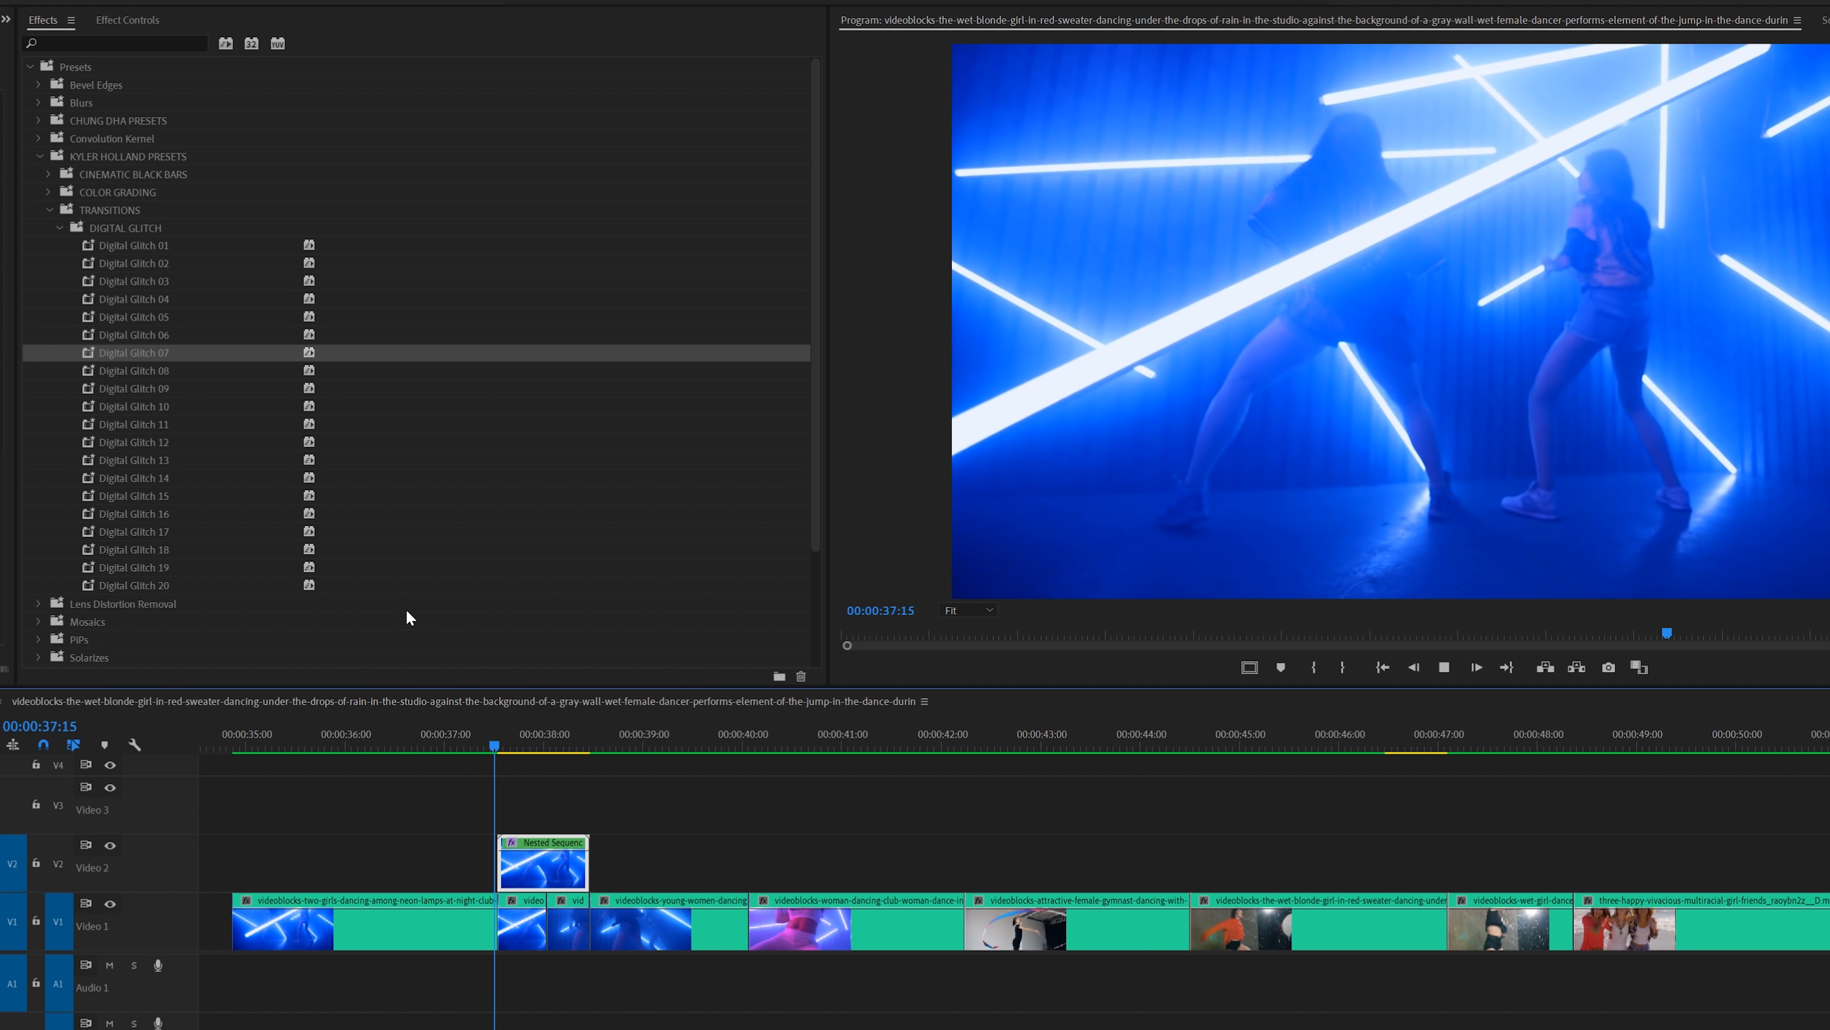
left_click(459, 737)
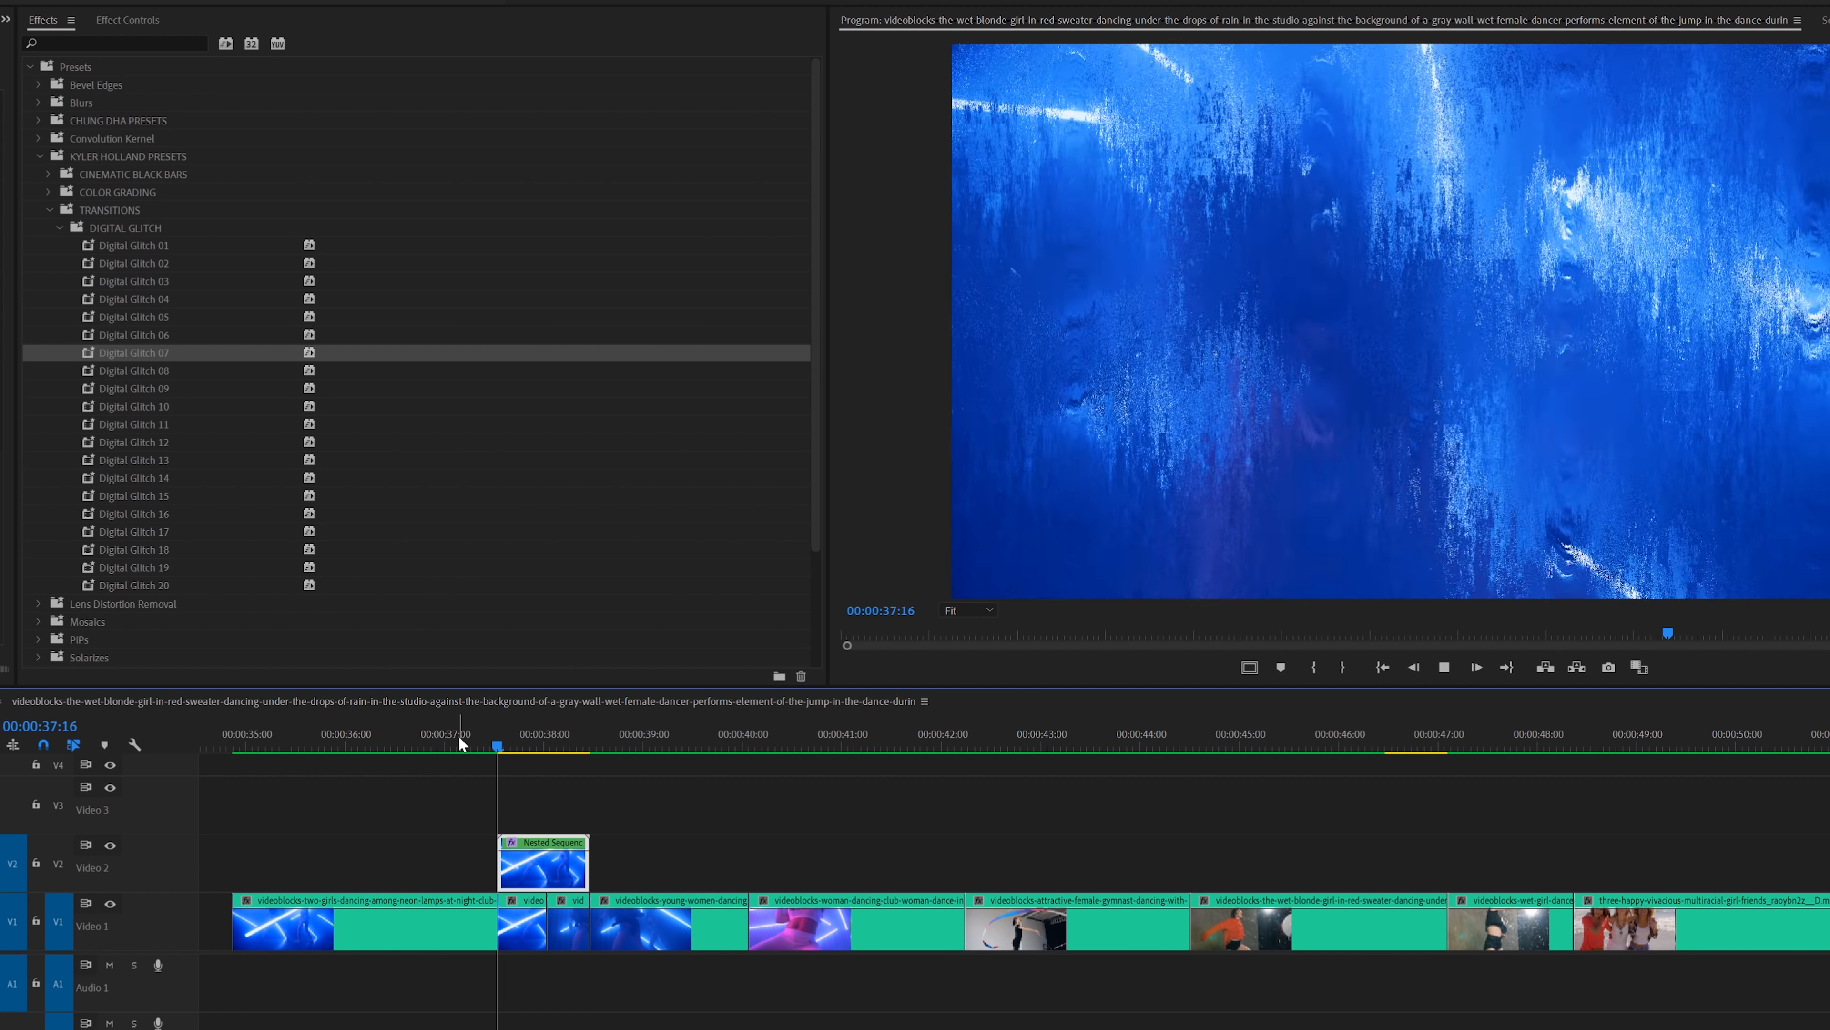
Mark the range from 00:00:36:27 to 00:00:38:24 around the nested clip and render it in to out.
left_click_drag(460, 743, 436, 749)
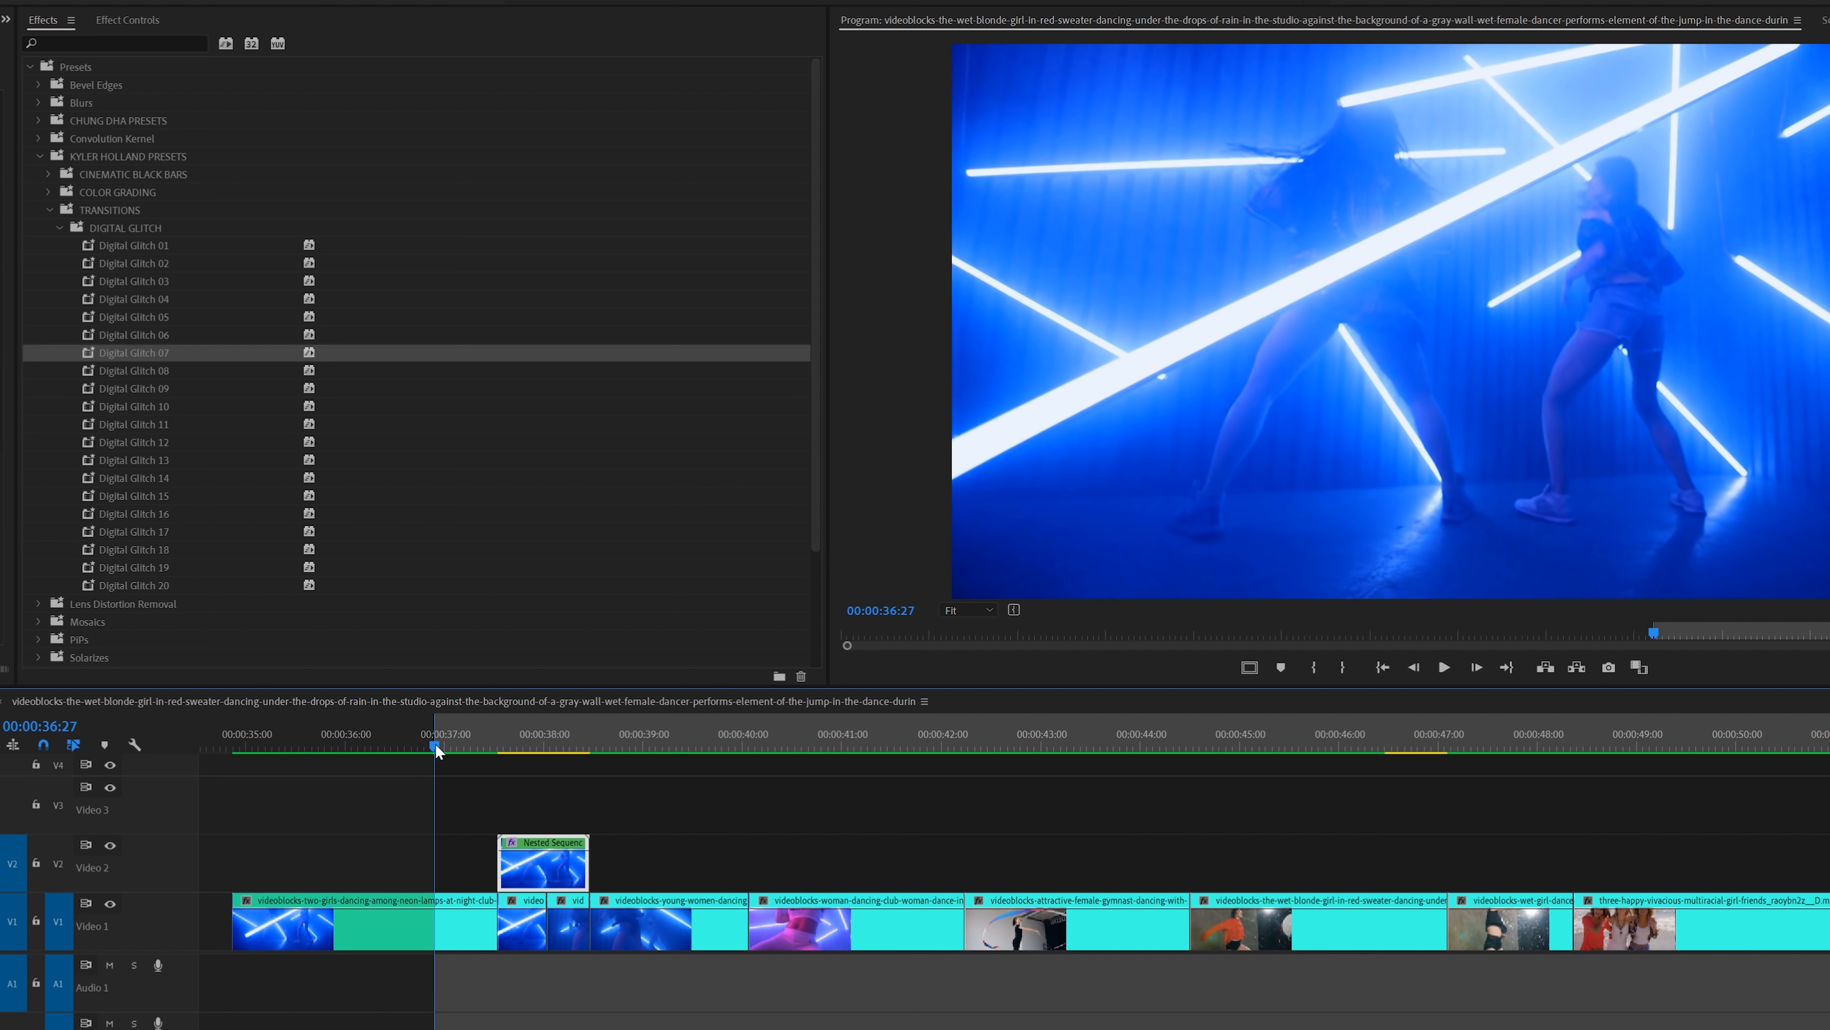
left_click(613, 727)
key("o")
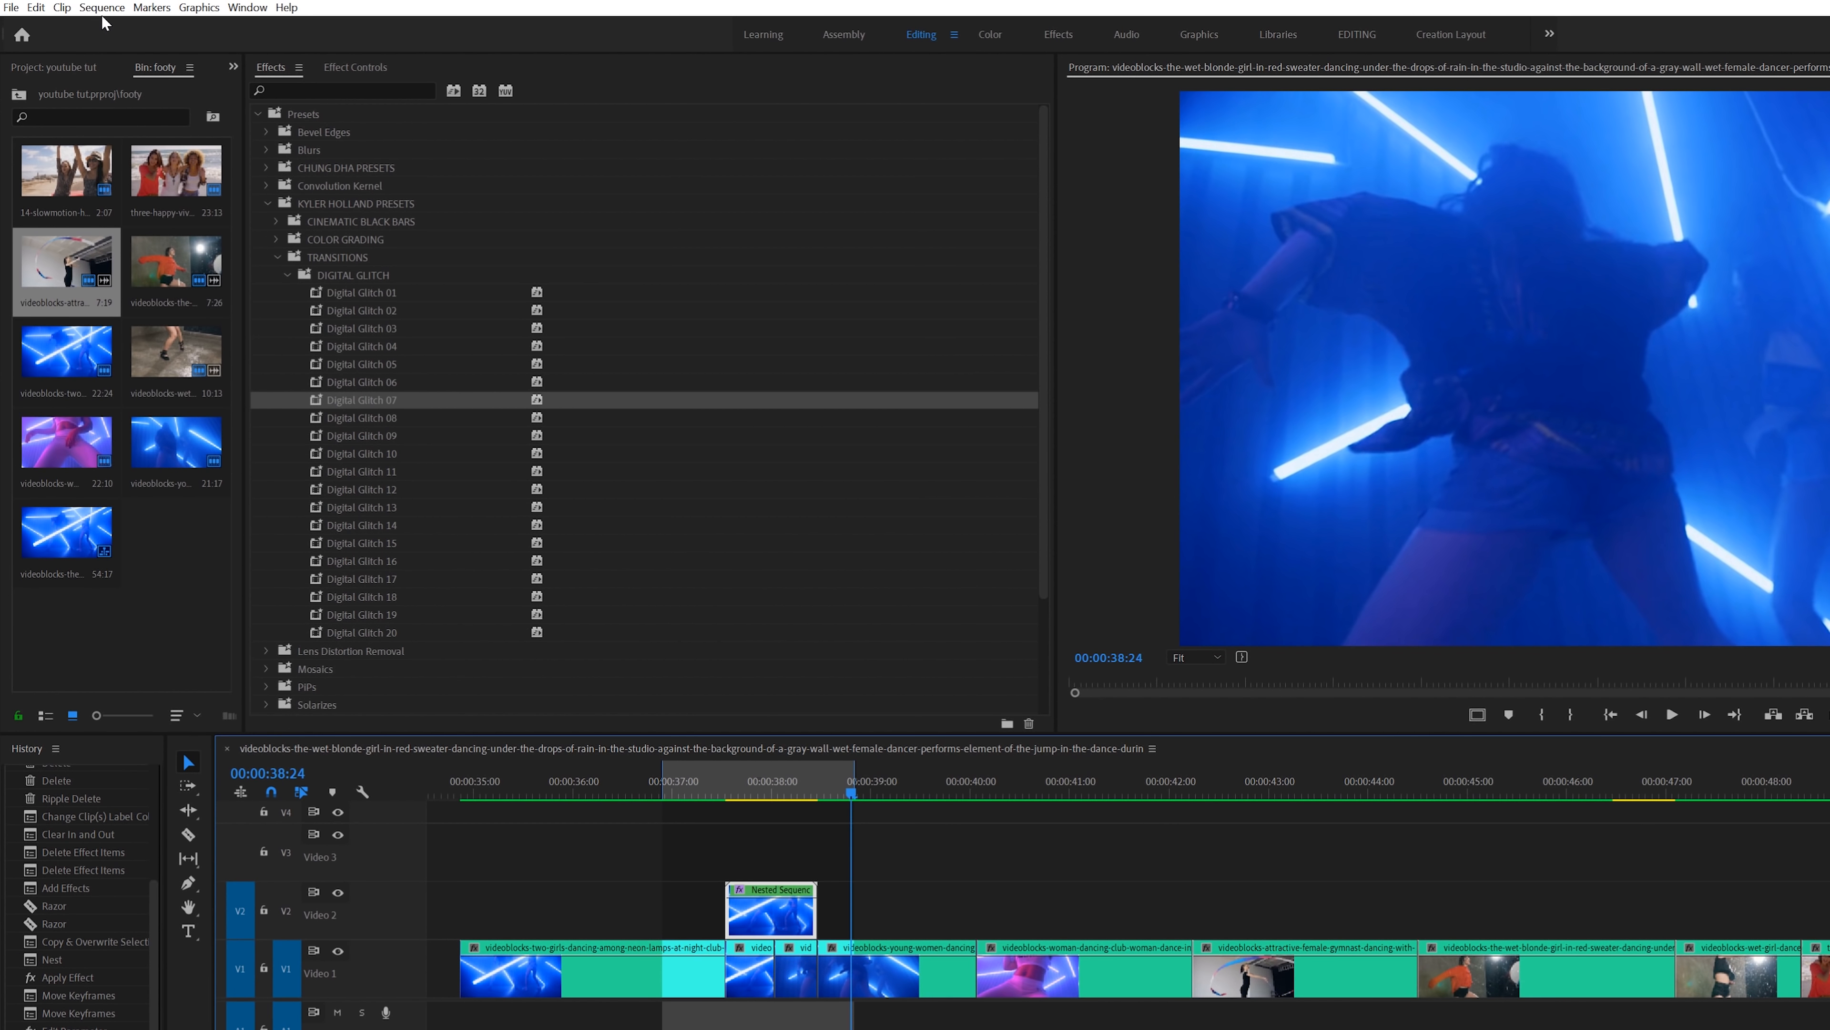
left_click(102, 8)
left_click(136, 62)
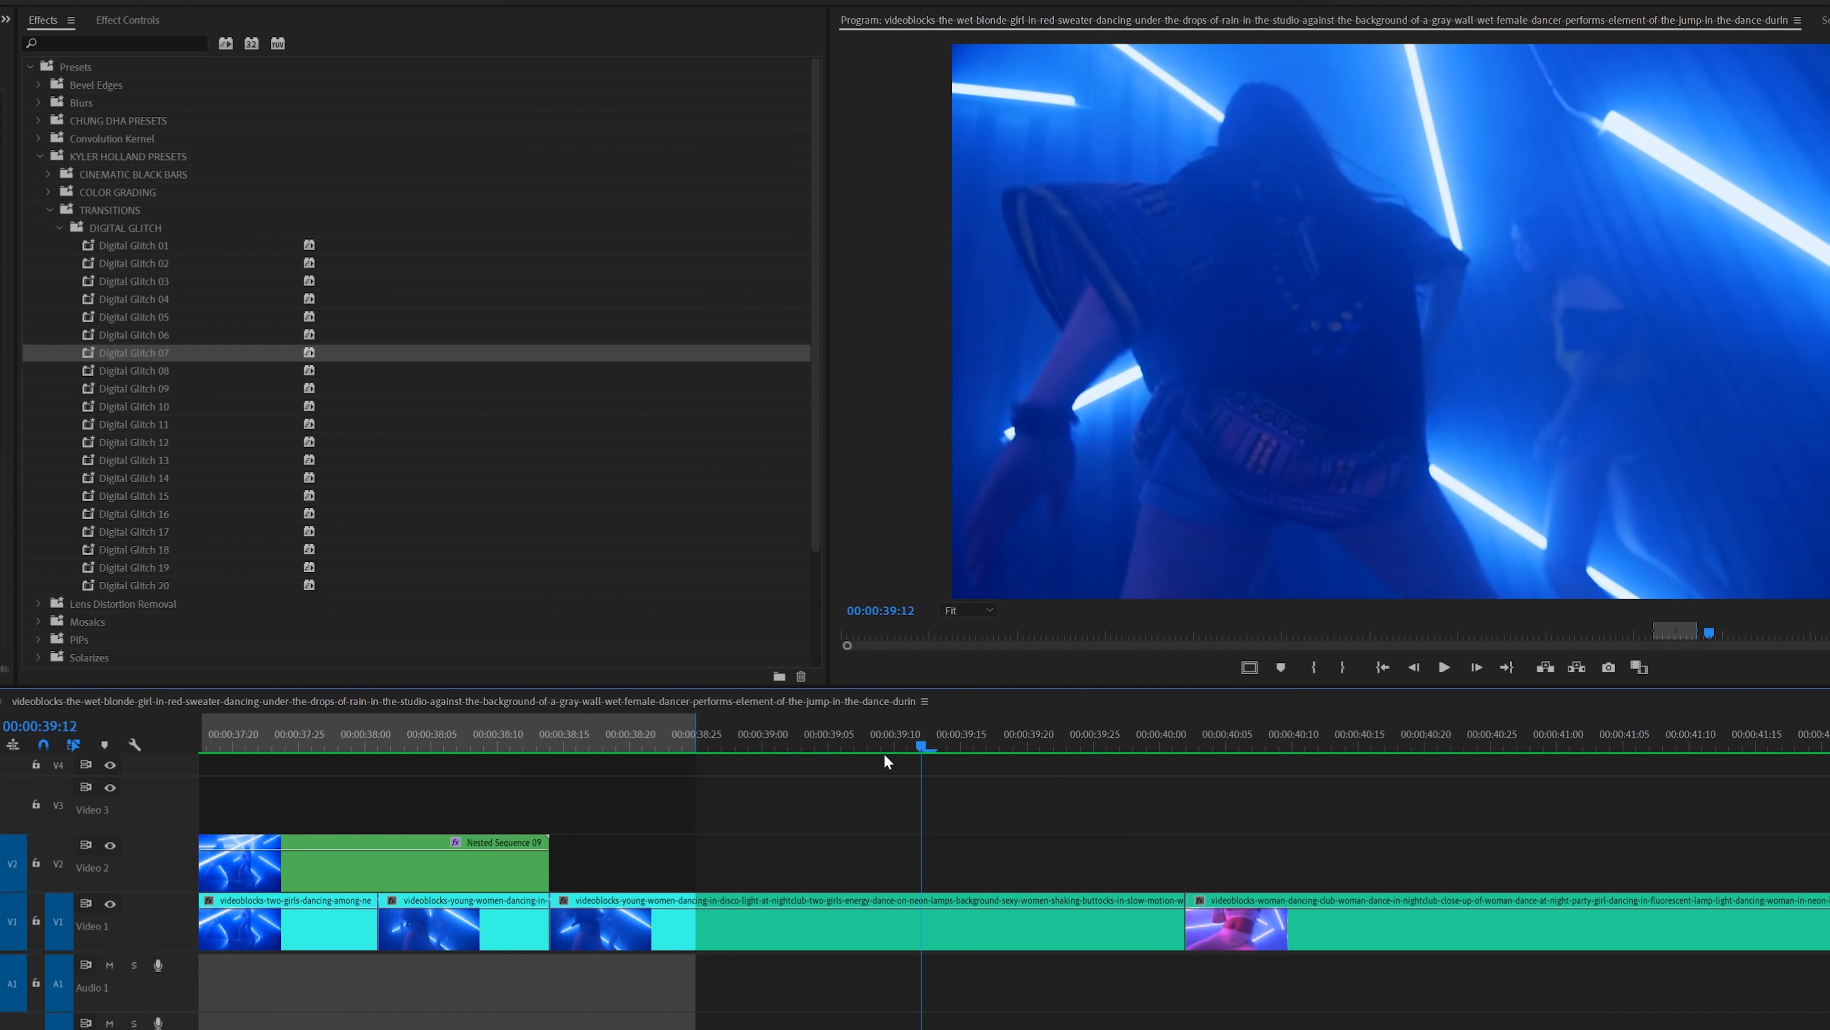
Cut out the section from about 00:00:39:09 to 00:00:39:20 of the young women dancing clip and duplicate it onto Video 2.
left_click_drag(885, 756, 1050, 764)
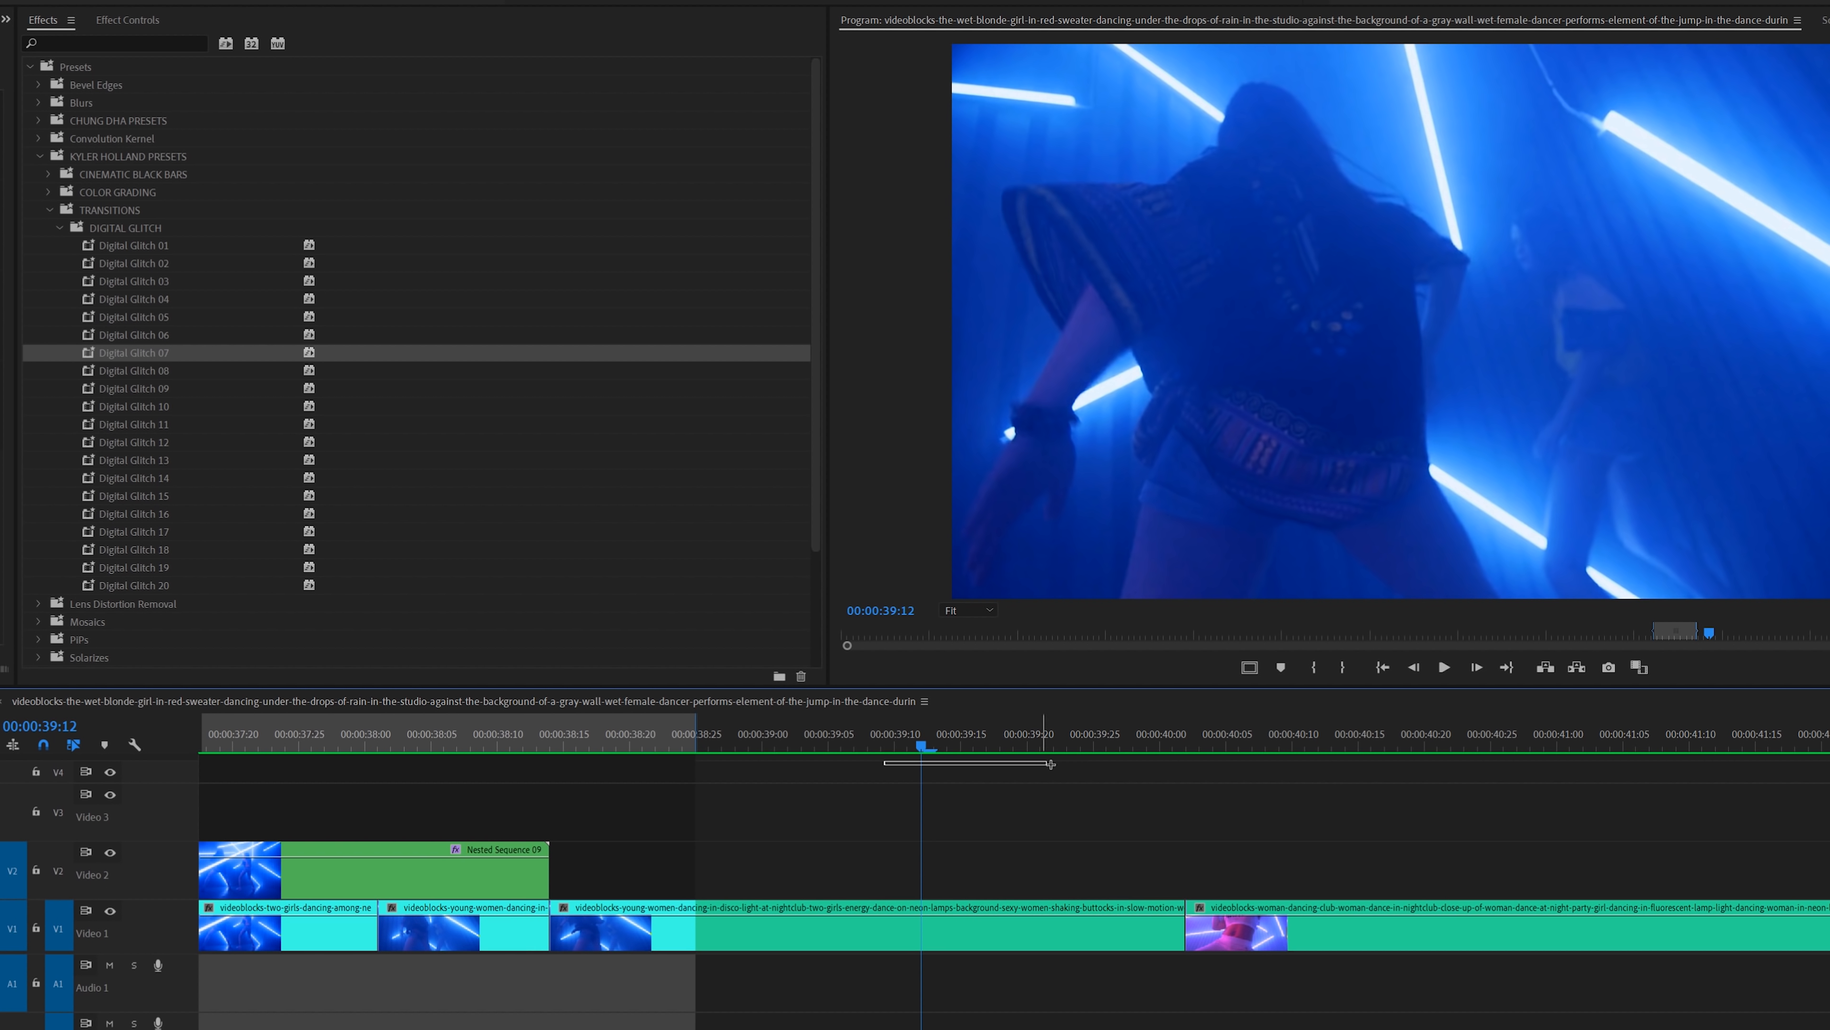
key("Right")
left_click(880, 941)
left_click(1026, 936)
left_click_drag(966, 934, 972, 884)
scroll(931, 893, "down", 2)
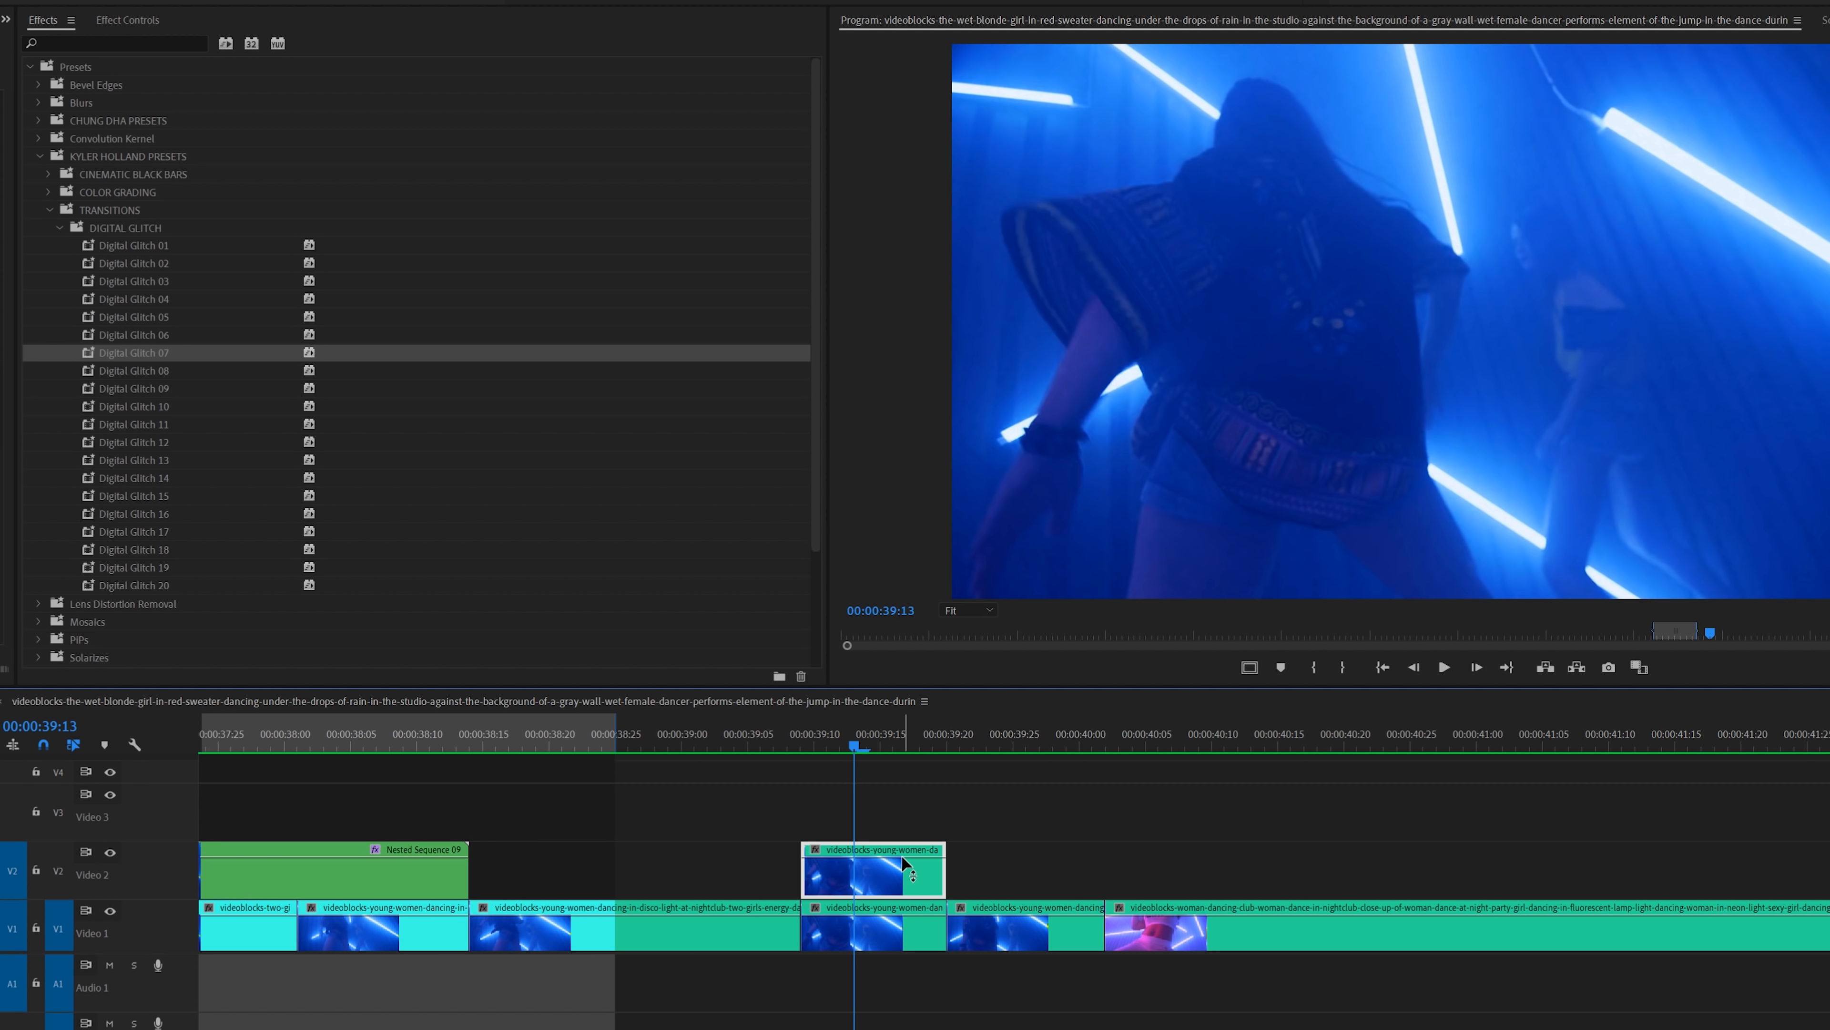
scroll(891, 880, "up", 2)
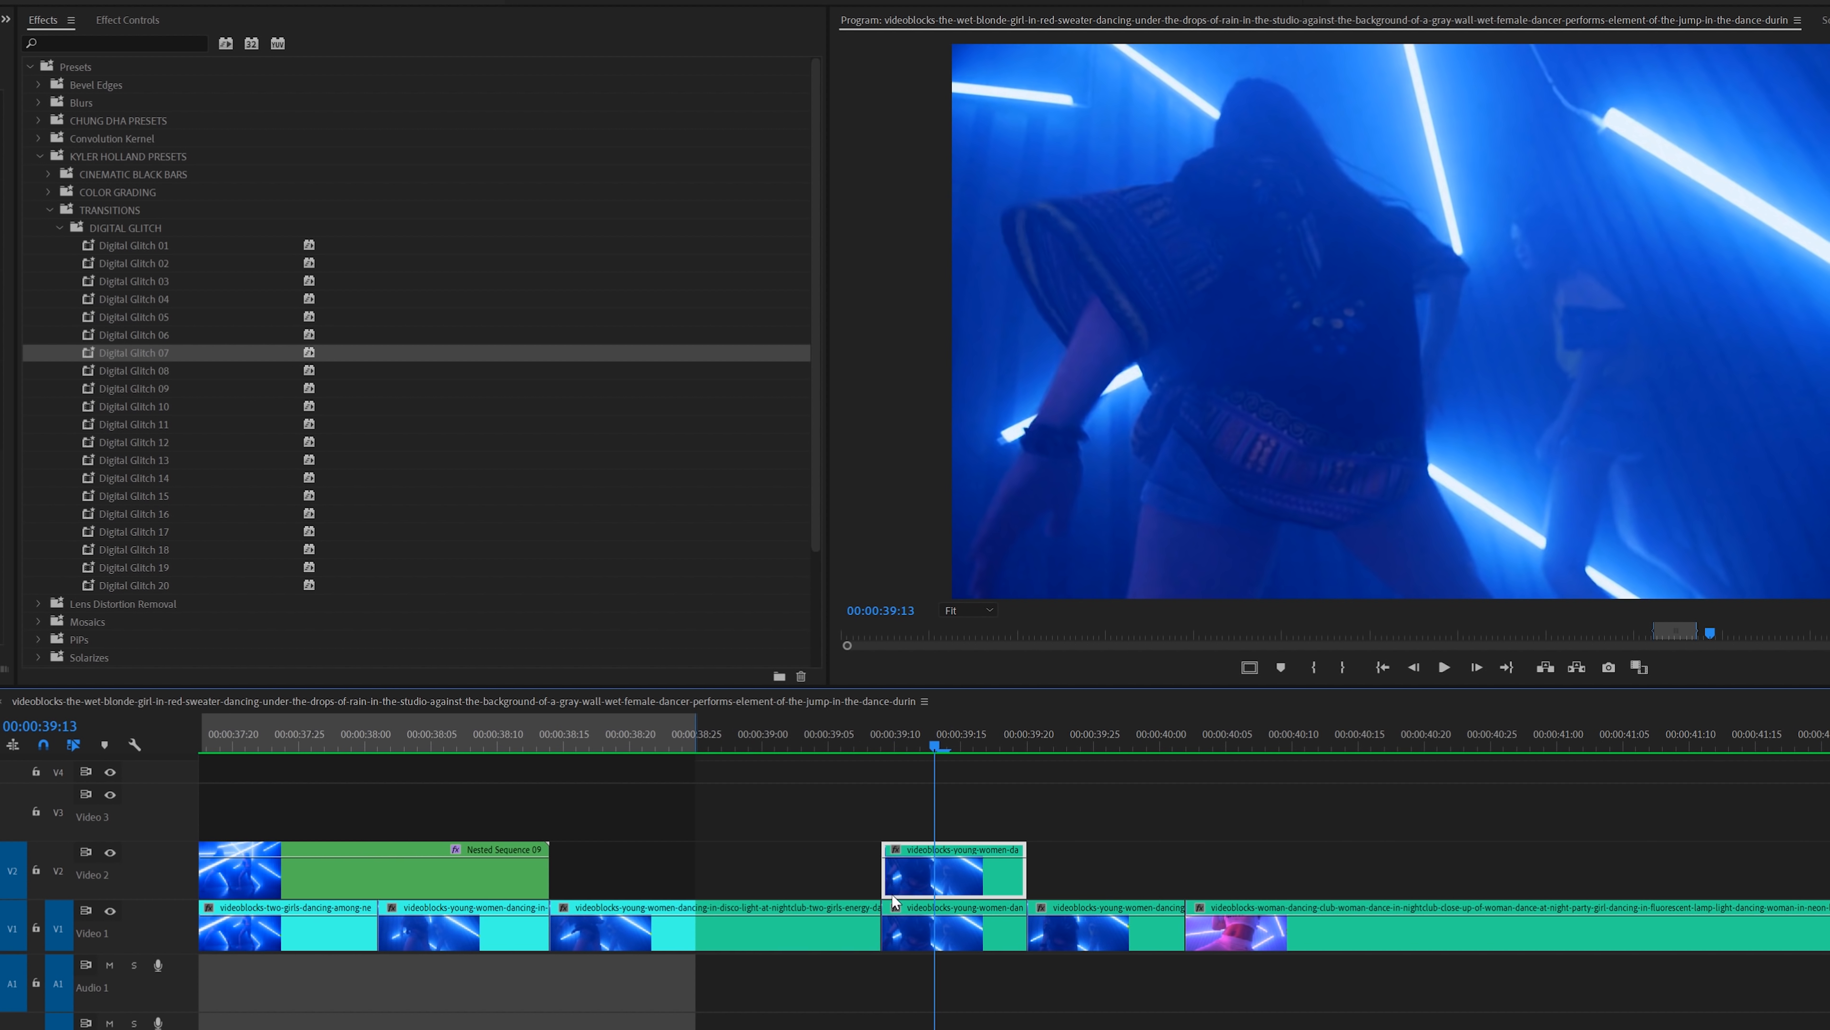
Apply the Digital Glitch 19 preset to the duplicated section on Video 2 and preview it.
left_click_drag(166, 567, 999, 882)
left_click(847, 721)
key("space")
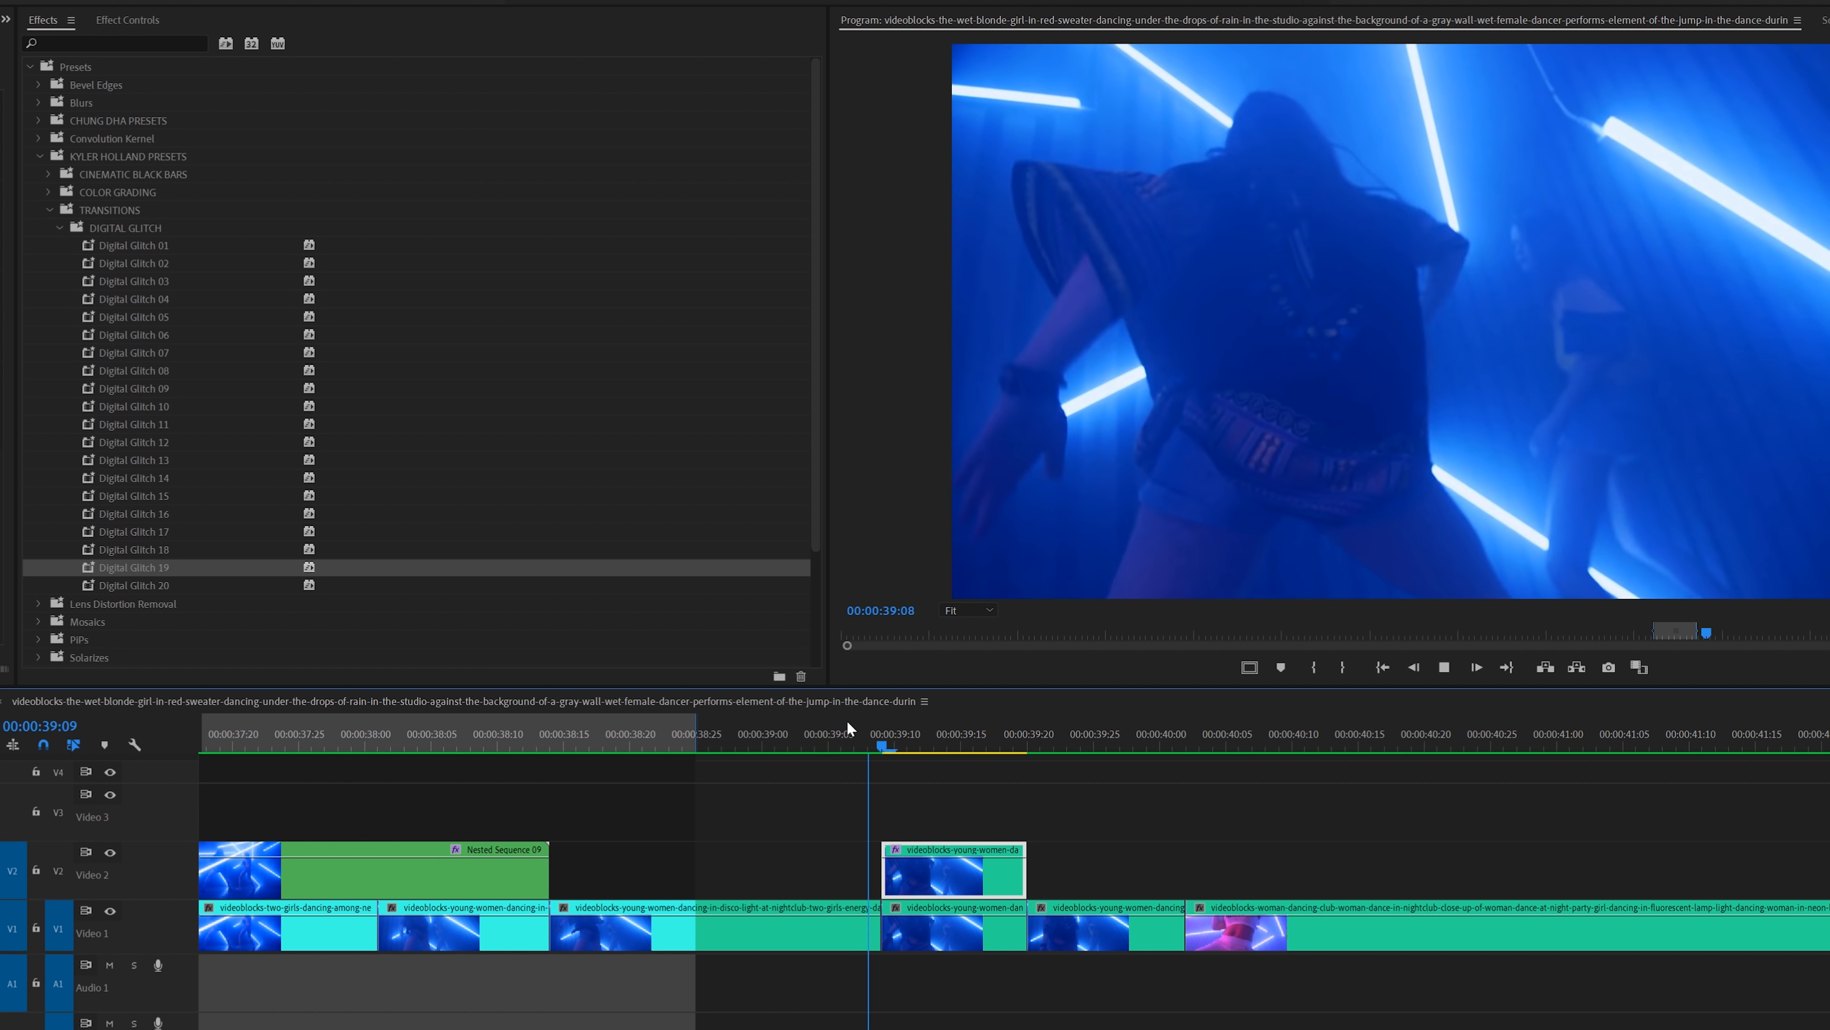
left_click(768, 743)
key("space")
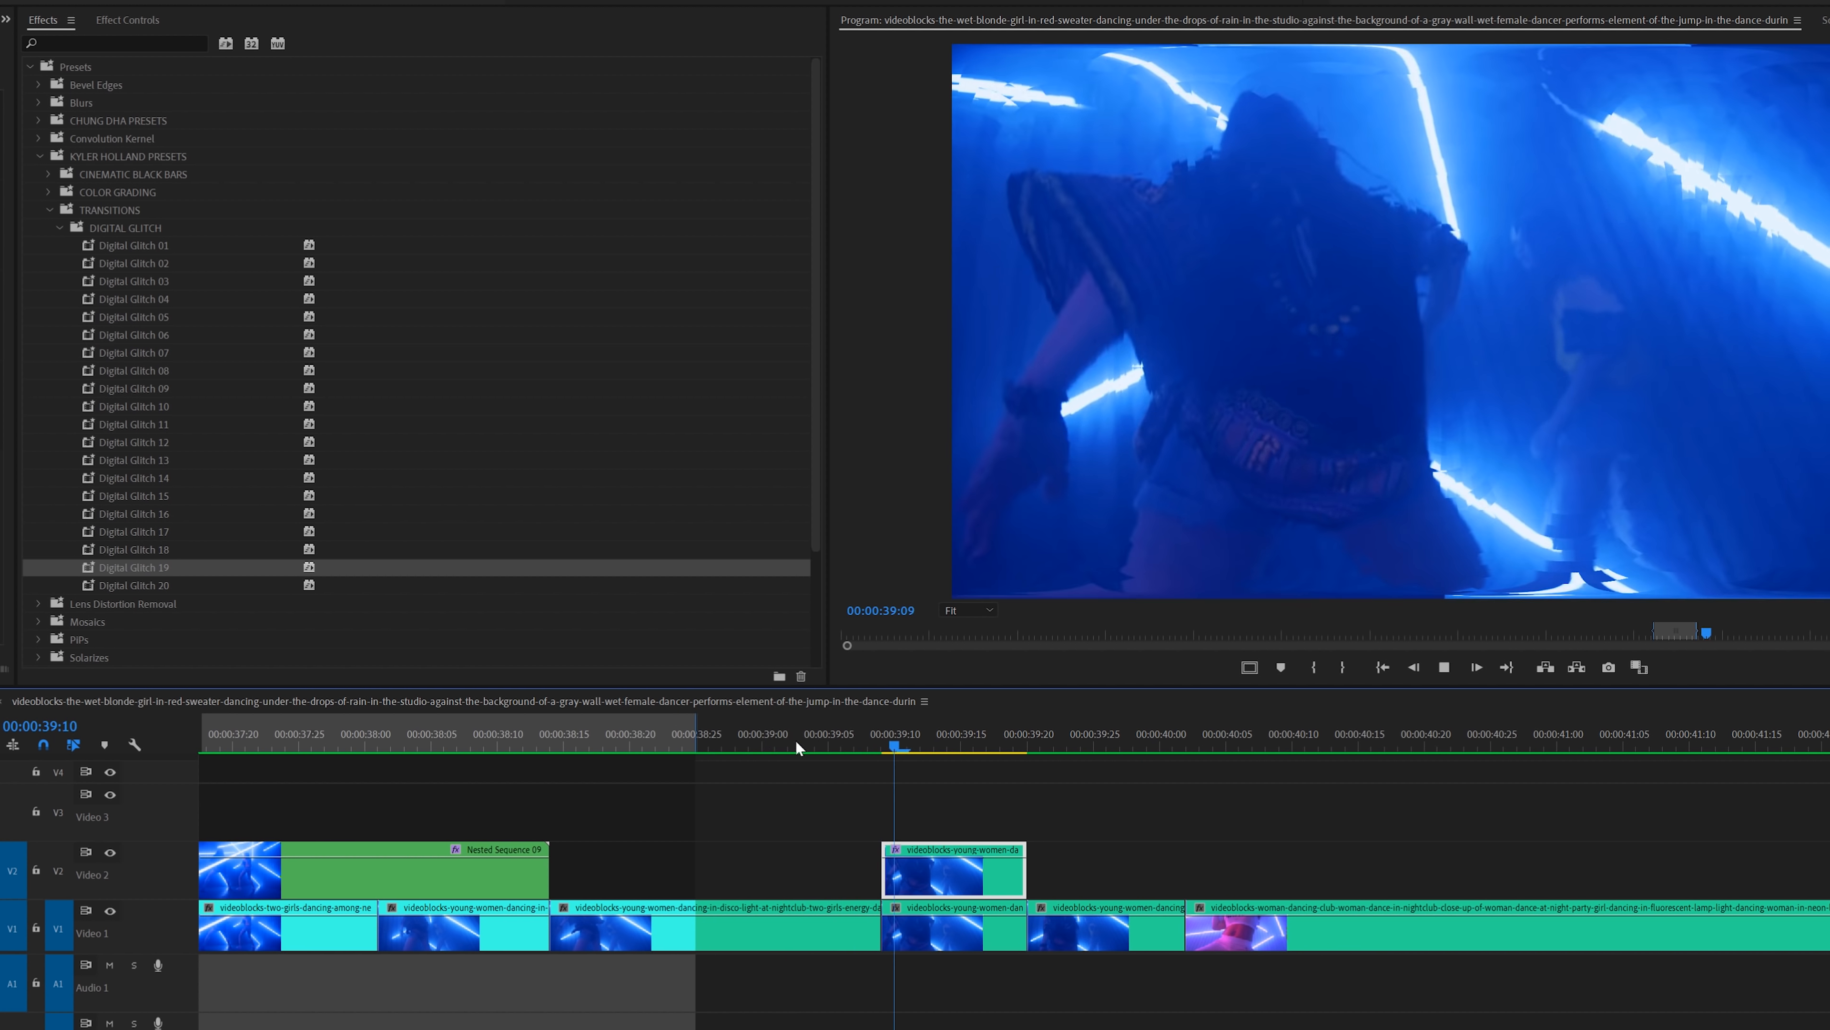
Razor the end of the woman dancing club clip into short pieces between about 00:00:41:07 and 00:00:42:01.
scroll(1212, 775, "down", 5)
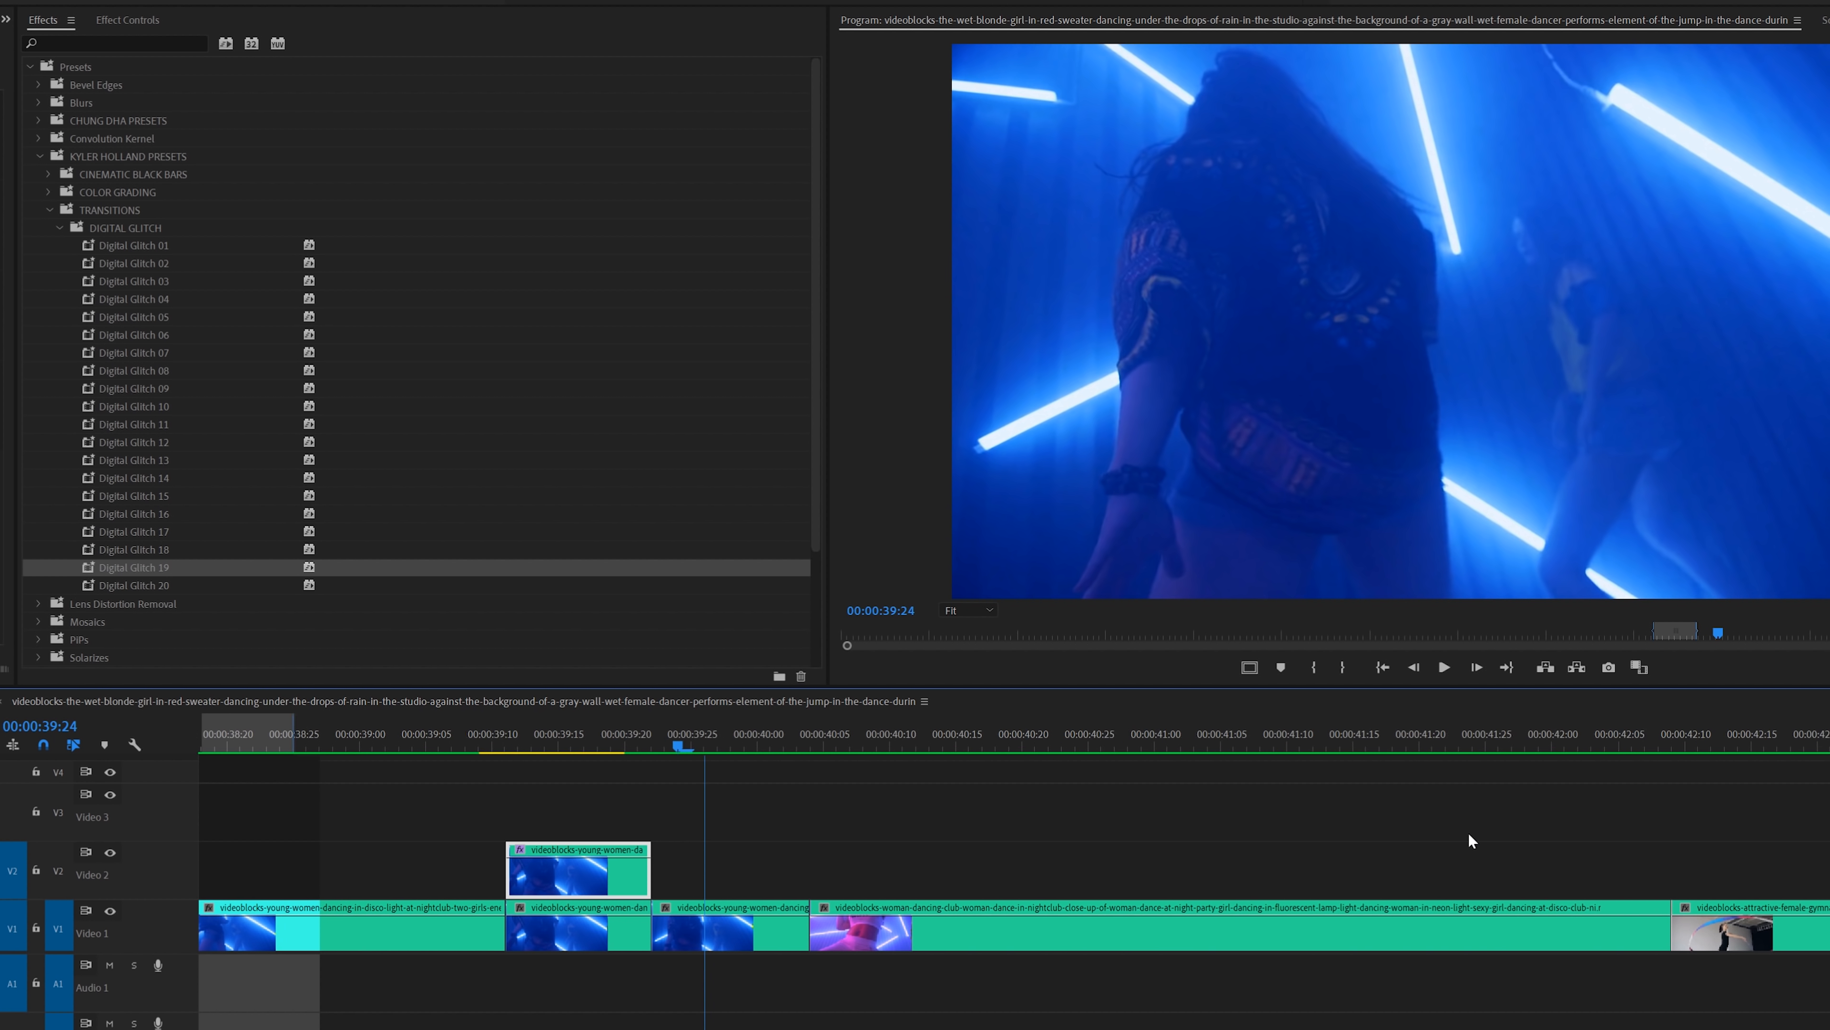
key("x")
left_click(1537, 939)
key("c")
left_click(1508, 930)
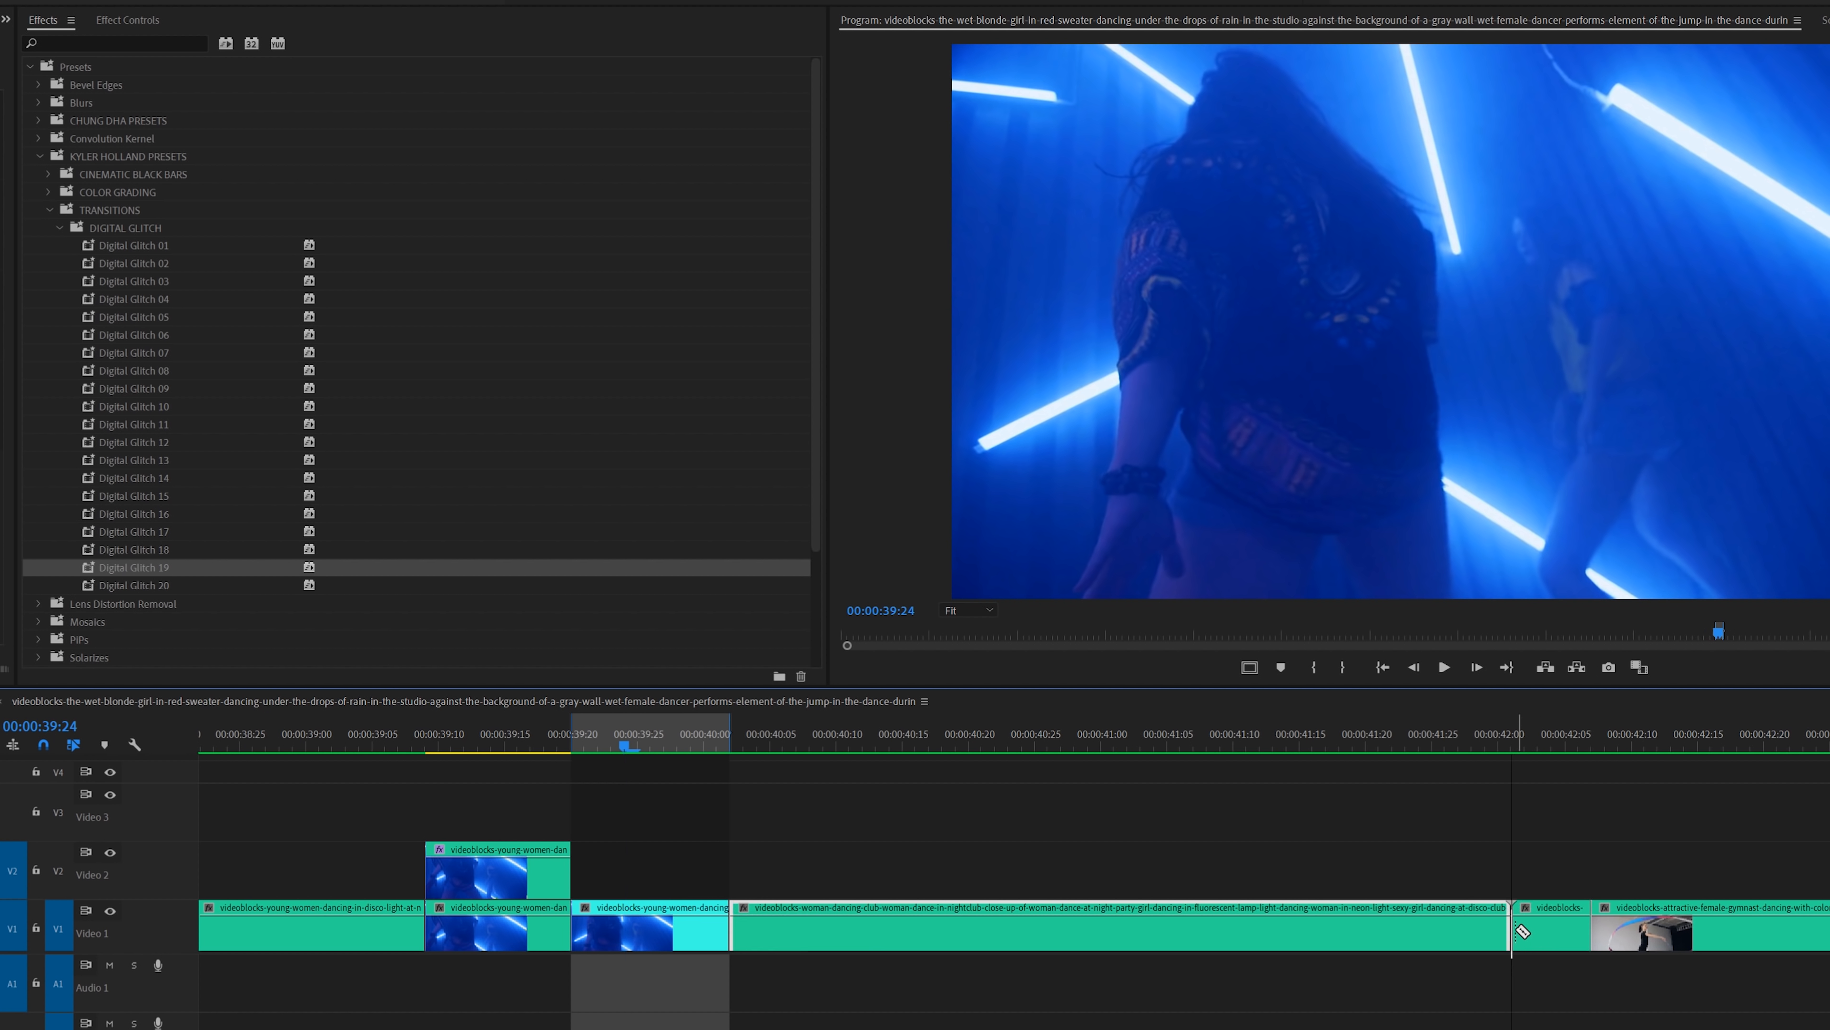
left_click(1419, 926)
left_click(1379, 926)
left_click(1287, 927)
left_click(1191, 926)
Duplicate three of the short woman dancing pieces from Video 1 onto Video 2 directly above their originals.
left_click_drag(1271, 941, 1272, 872)
left_click_drag(1398, 930, 1398, 873)
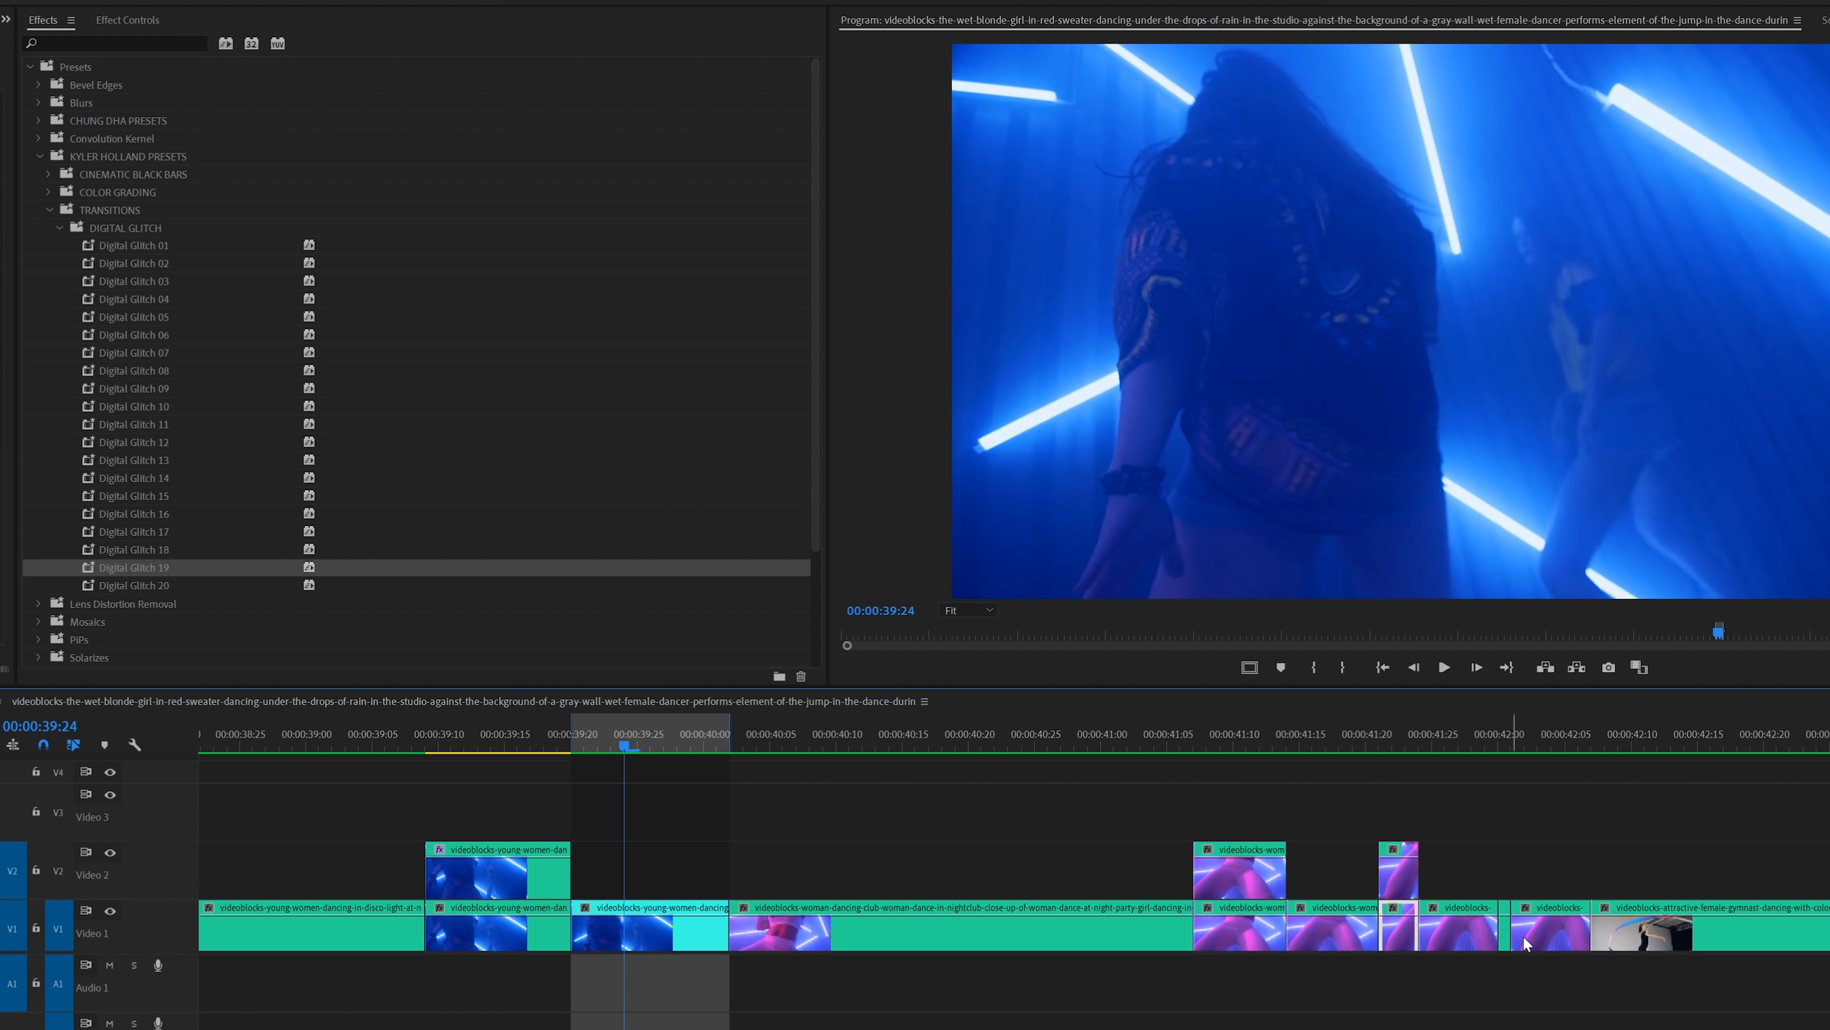
left_click_drag(1507, 939, 1507, 873)
Select the three woman dancing copies on Video 2 and shift them about two frames later.
key("-")
left_click(1394, 743)
key("=")
key("=")
left_click_drag(1546, 807, 982, 870)
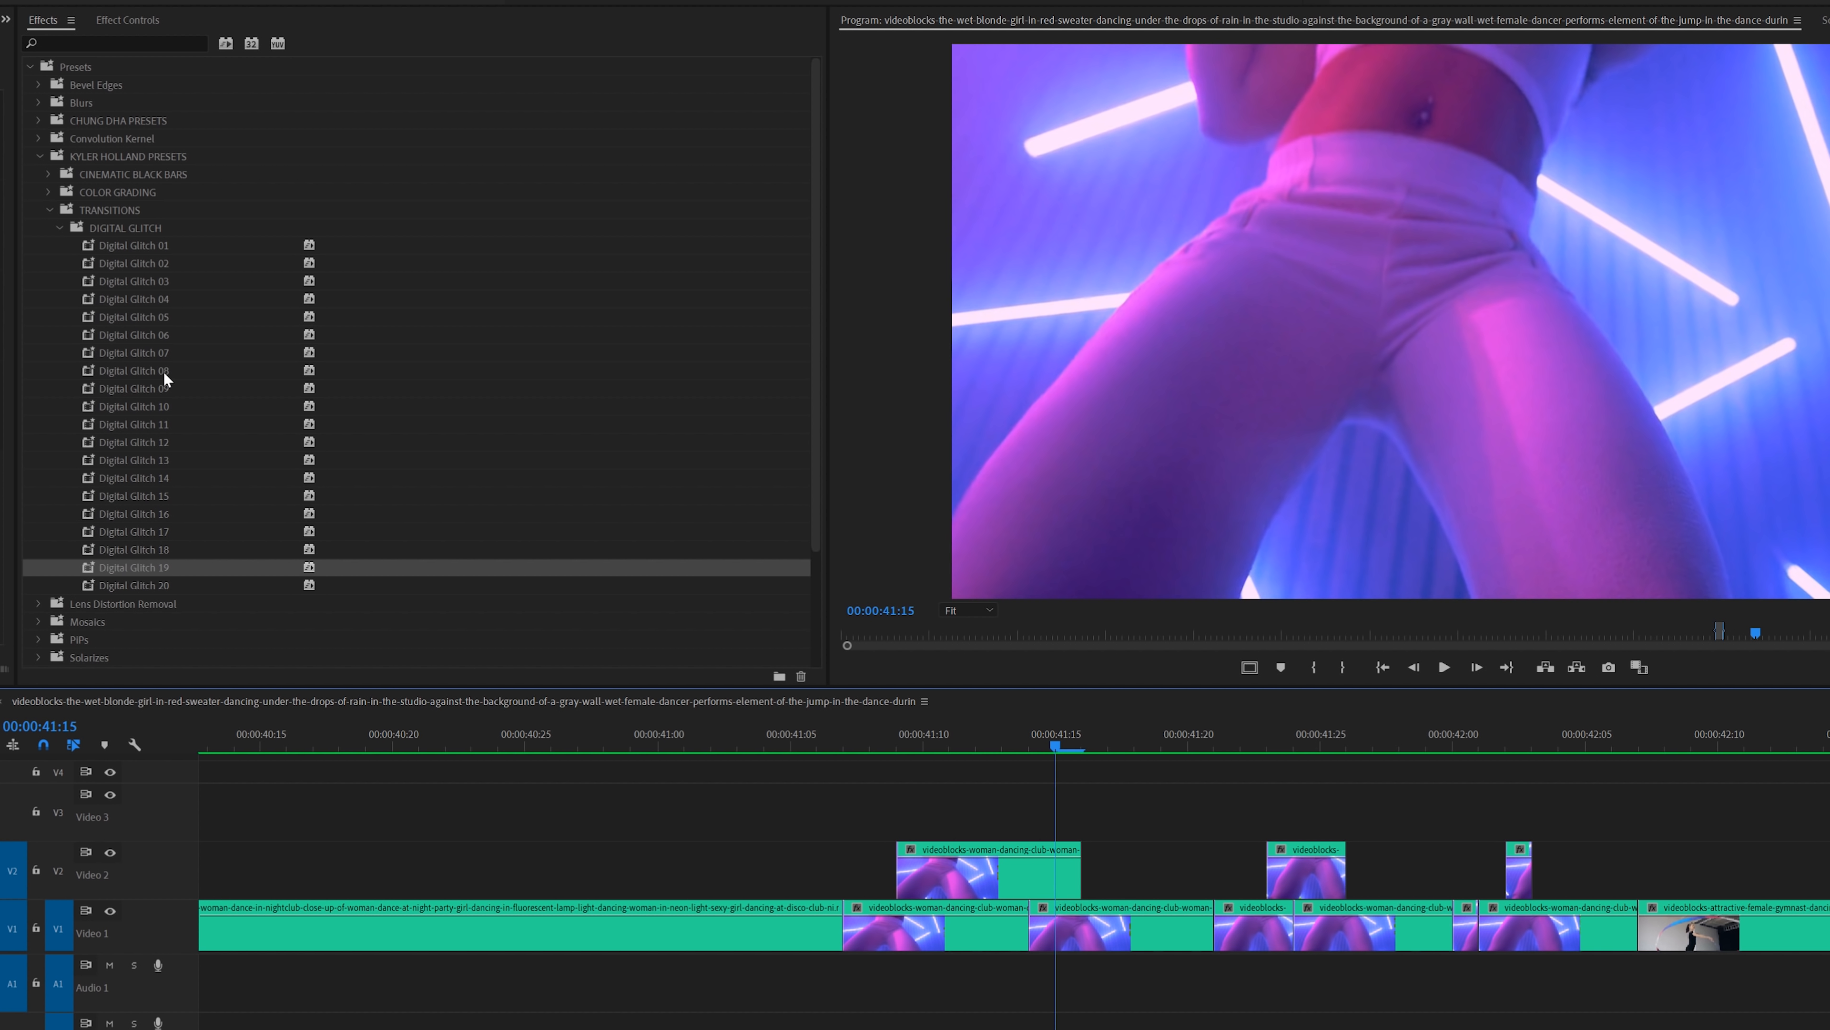
Apply Digital Glitch 08, 14 and 10 to the first, second and third woman dancing copies on Video 2, and play the result.
left_click_drag(165, 372, 751, 585)
left_click_drag(928, 876, 928, 876)
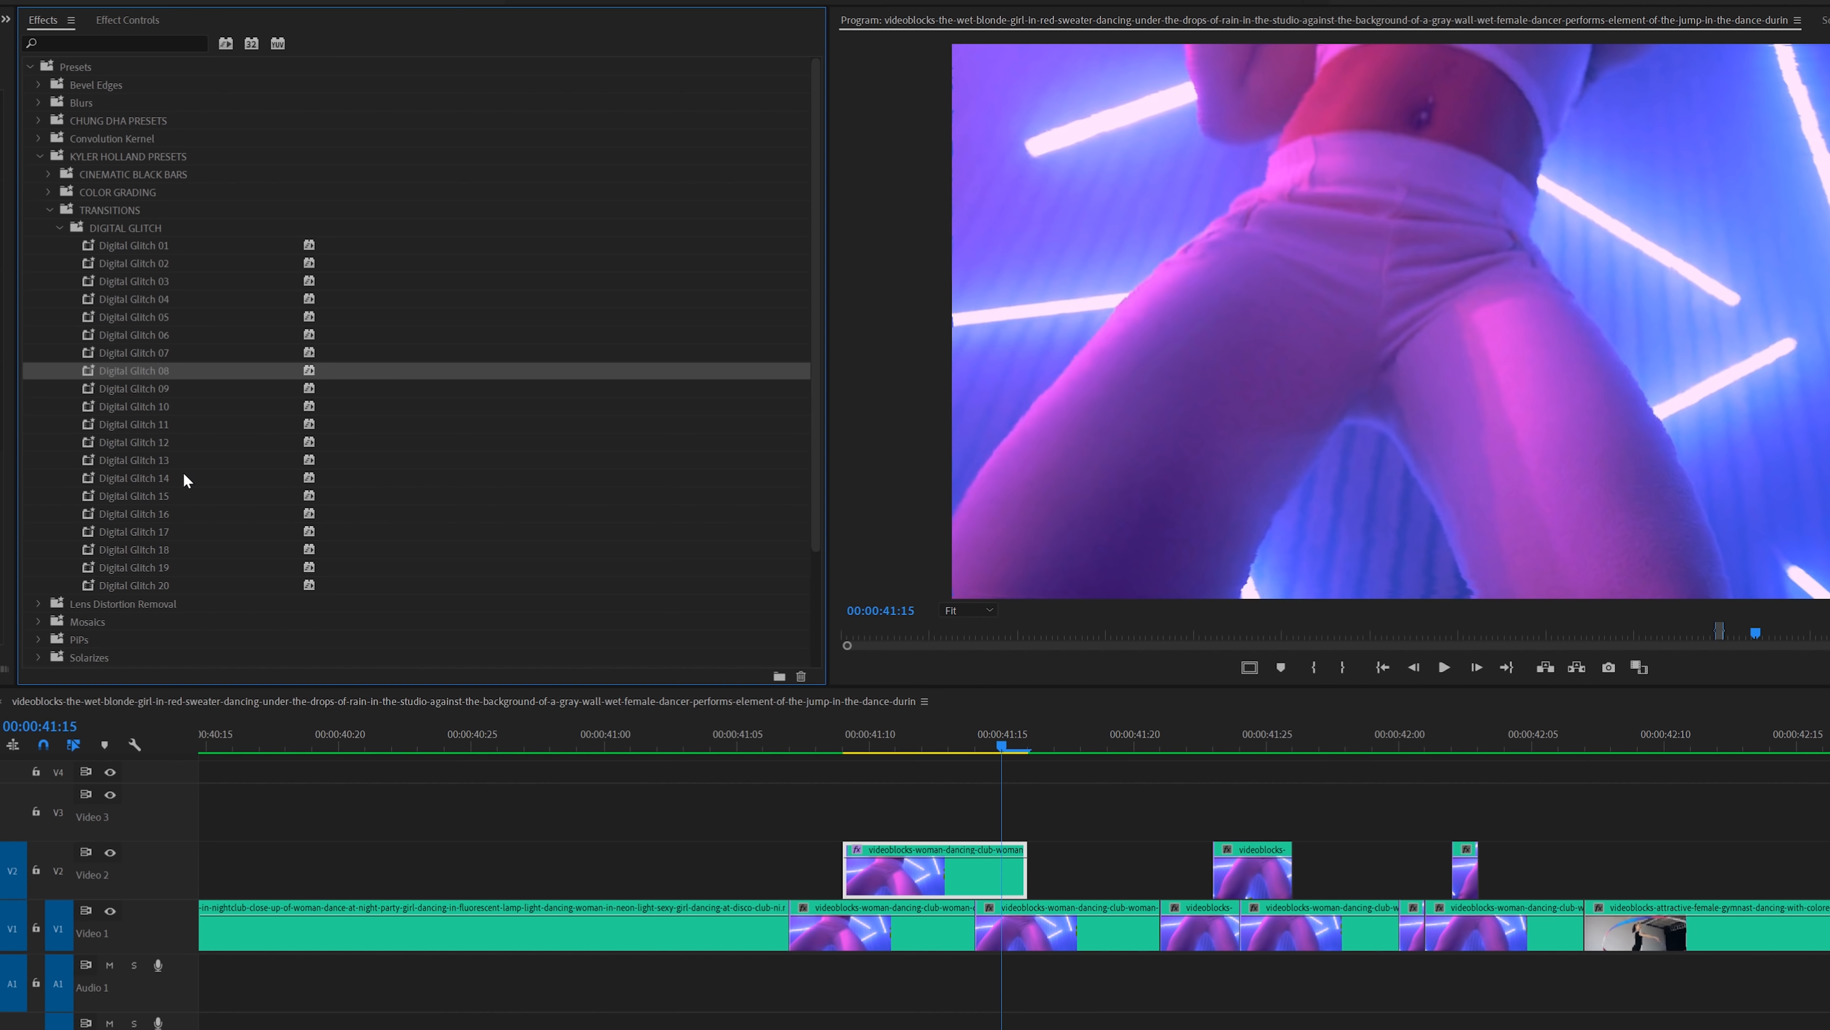
left_click_drag(184, 478, 233, 484)
left_click_drag(1260, 879, 1260, 879)
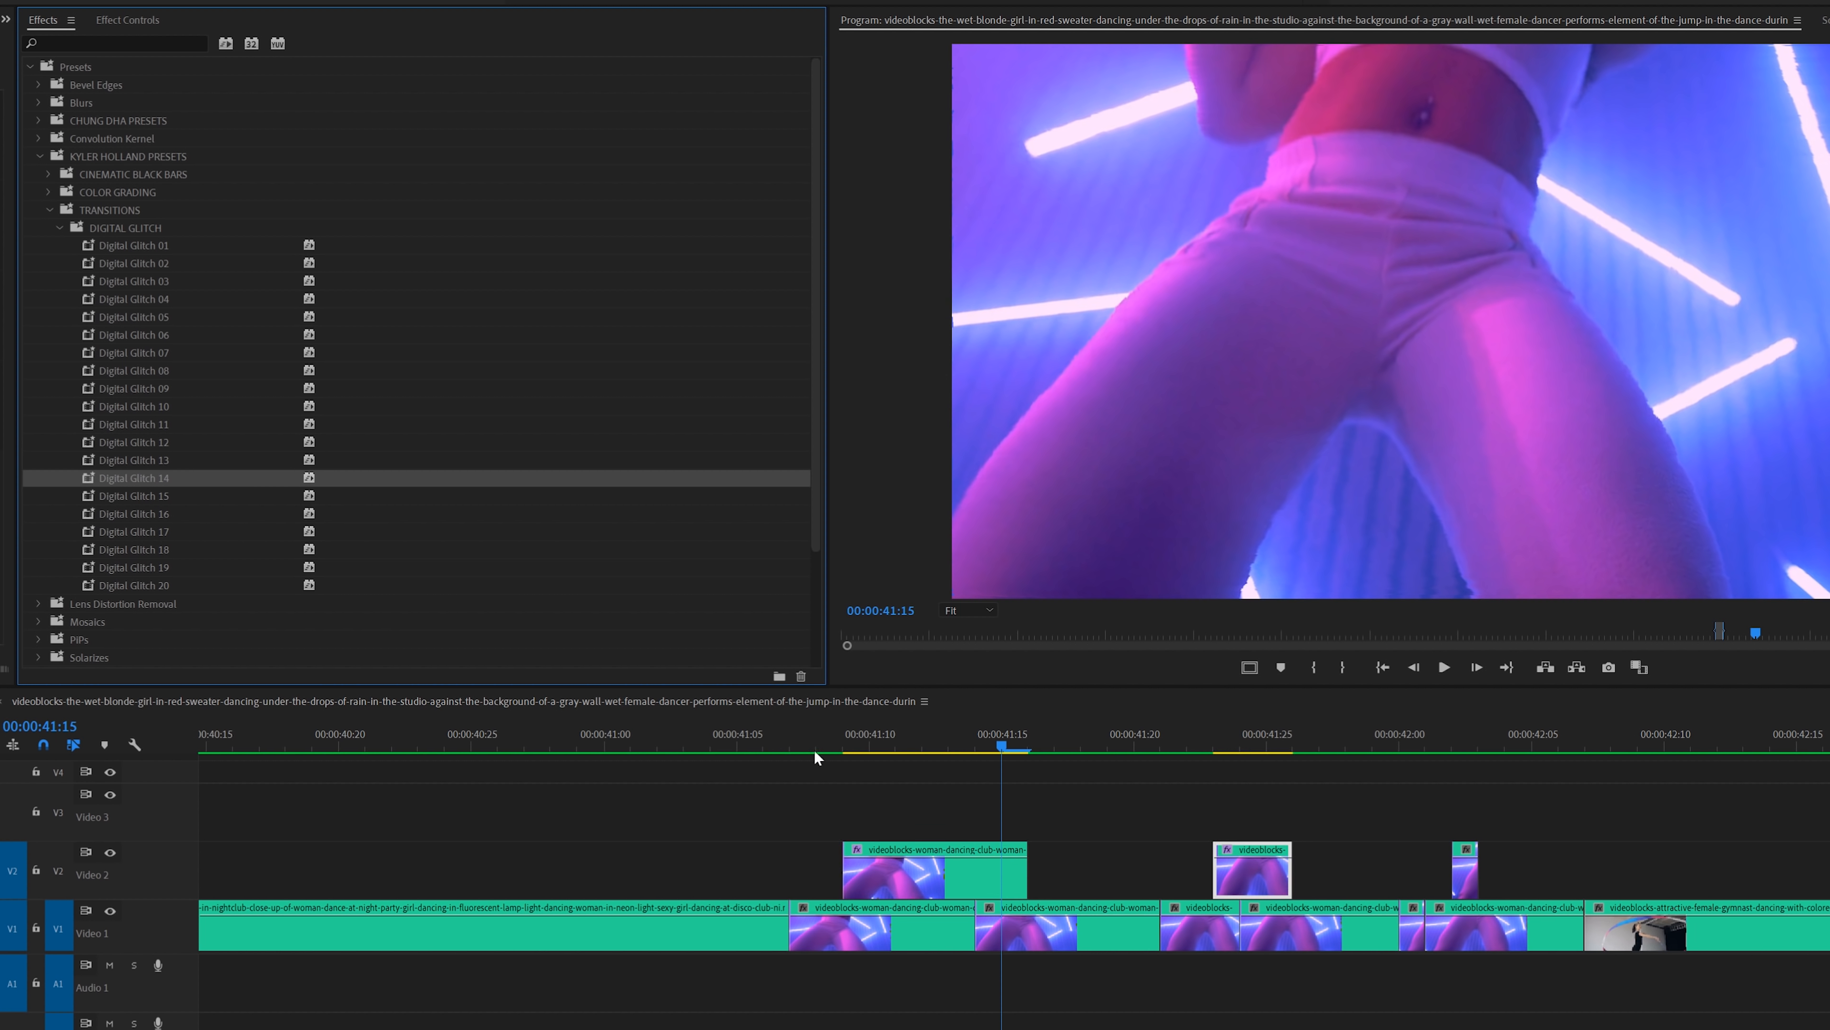
left_click_drag(168, 409, 750, 548)
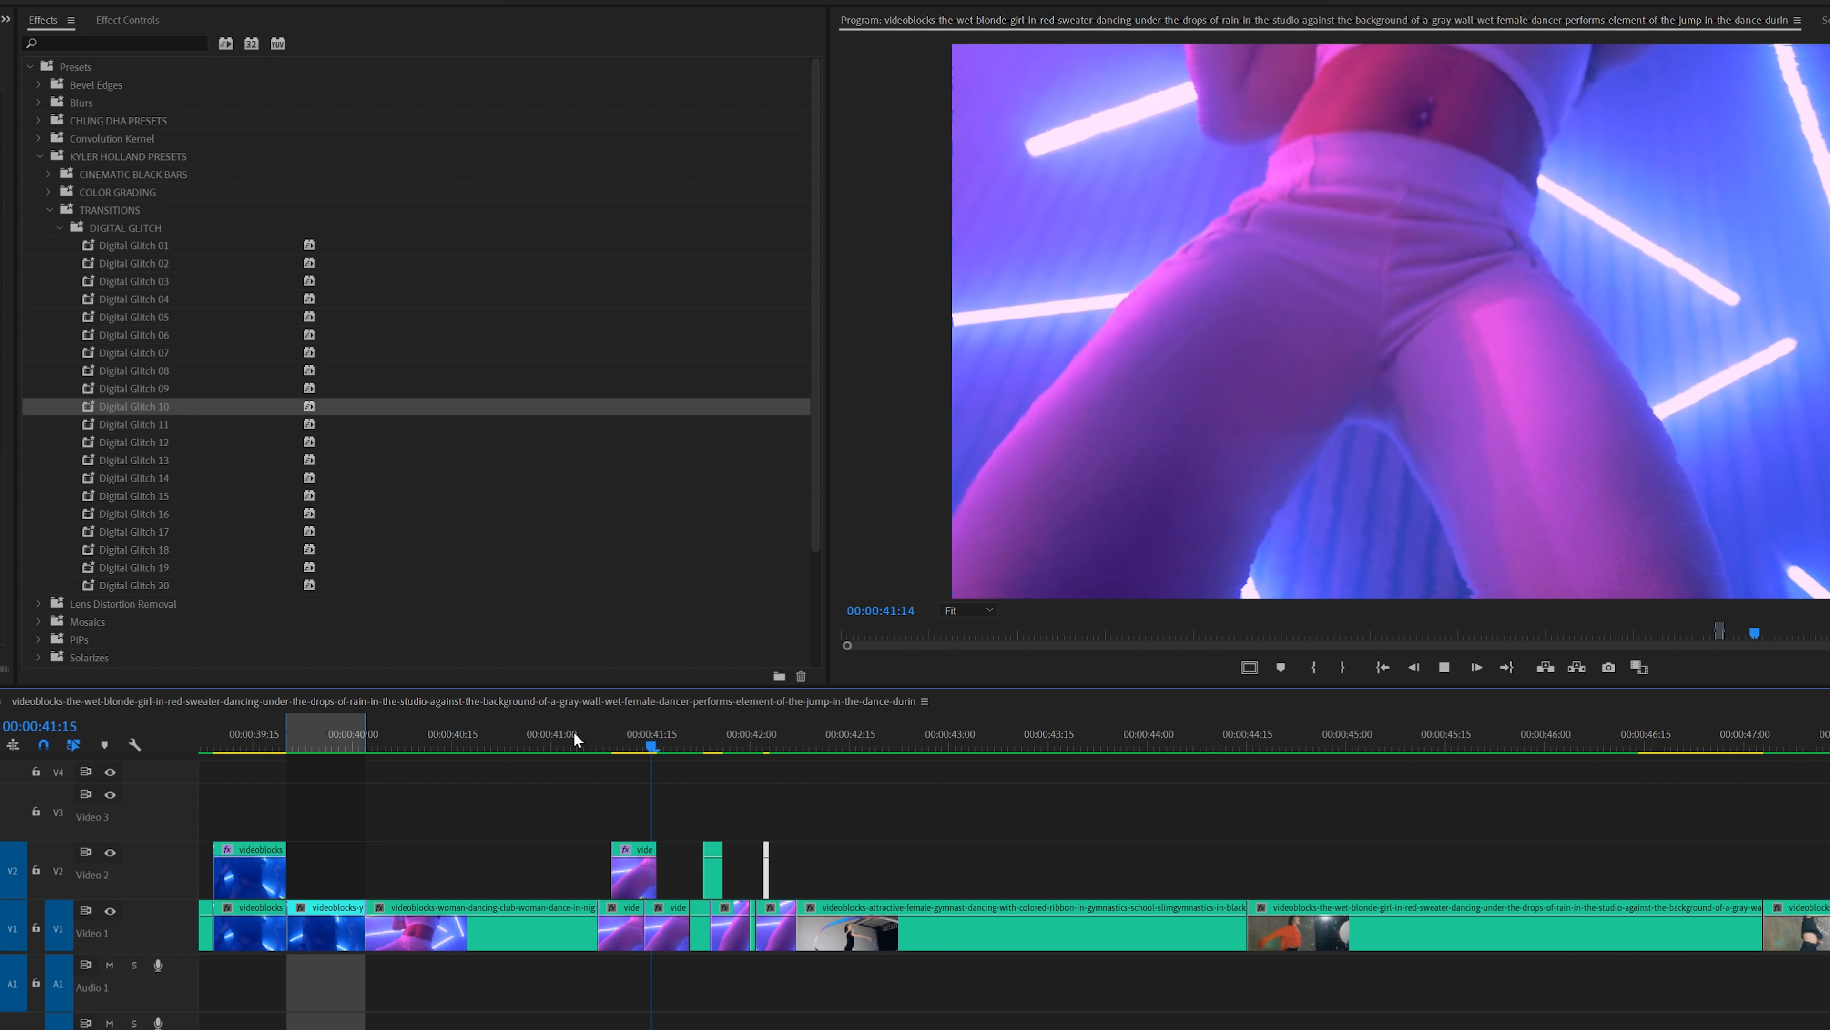
left_click(573, 732)
key("space")
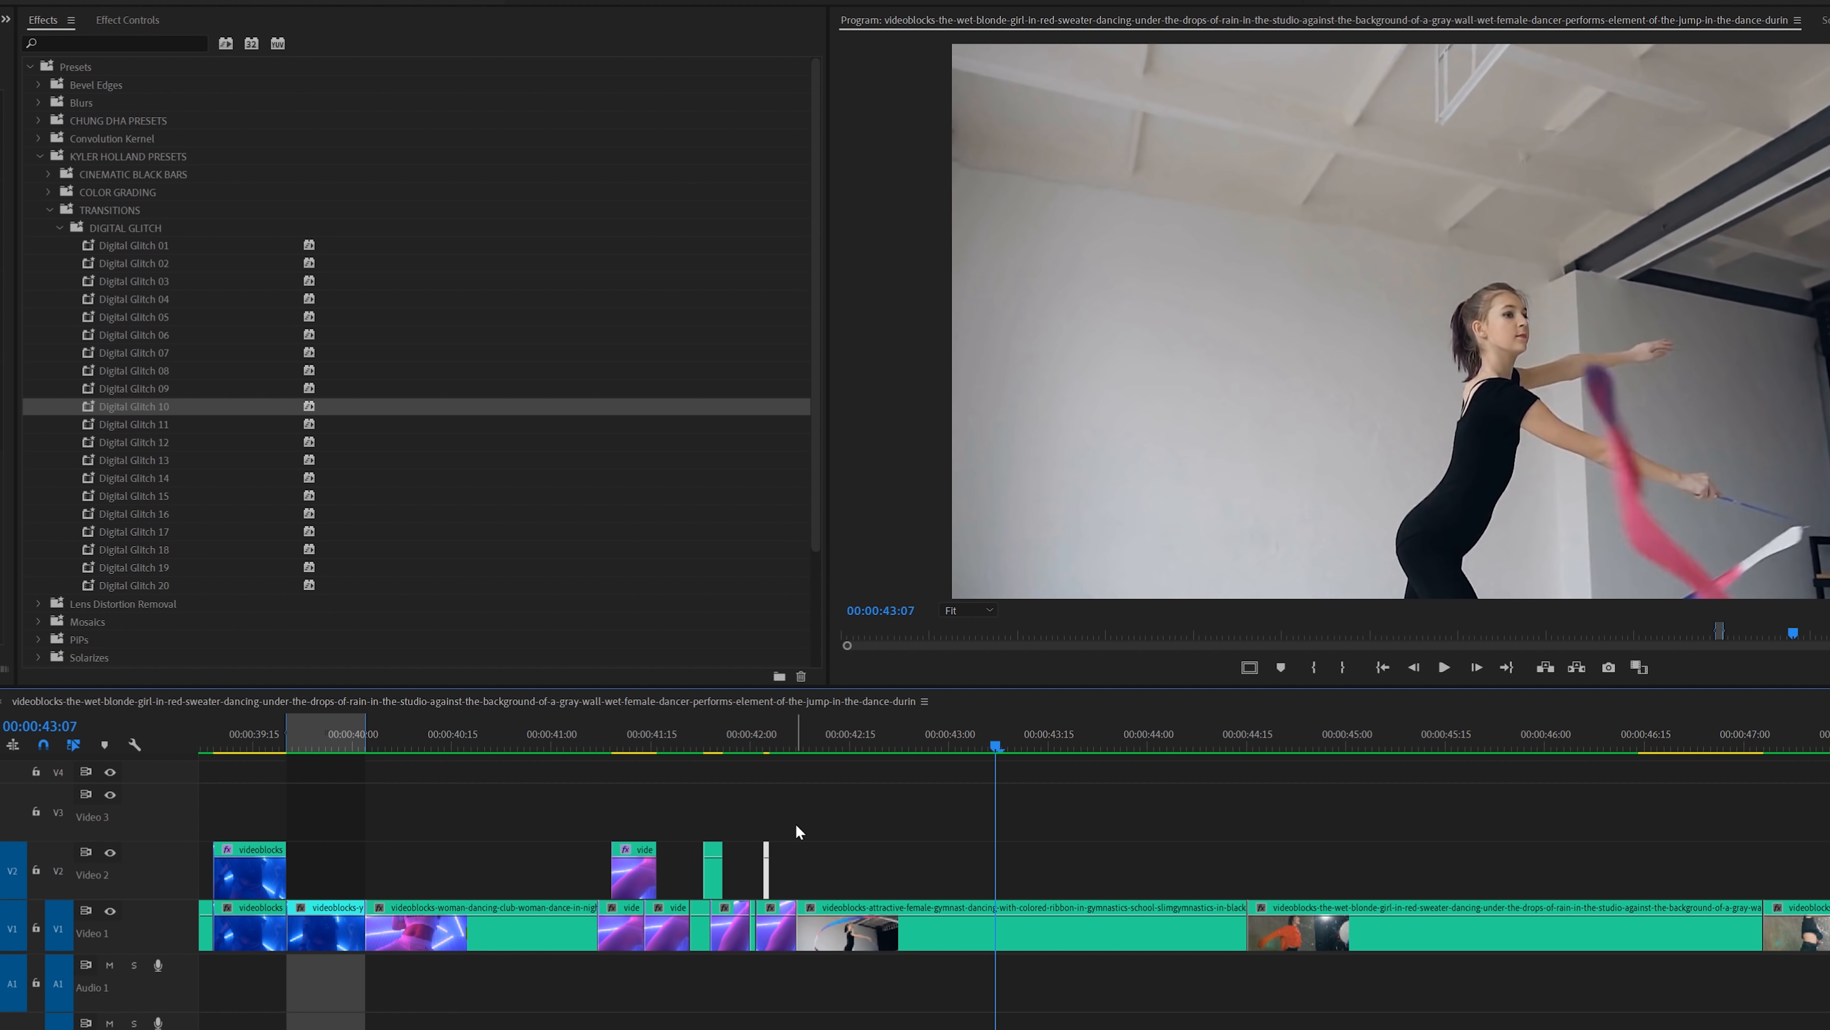
Extend the third woman dancing copy on Video 2 to about 00:00:42:06 and open its VR Digital Glitch settings.
scroll(905, 851, "up", 3)
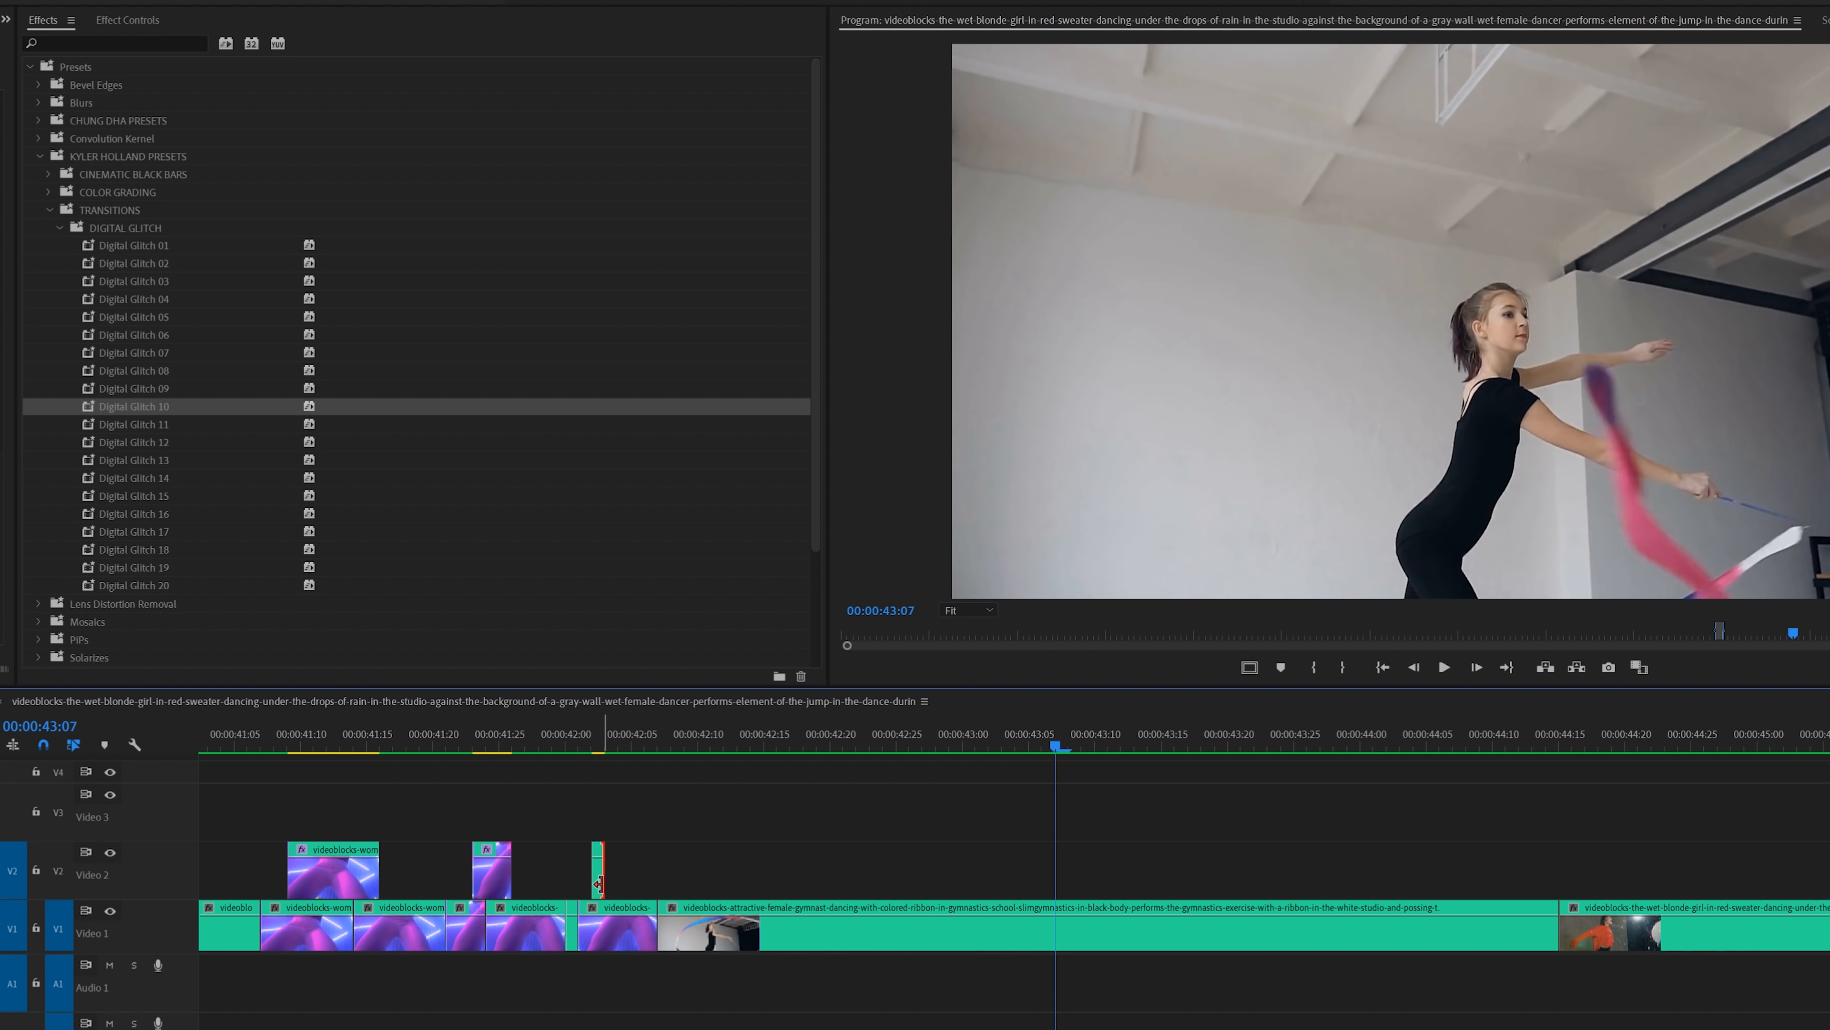
left_click(634, 731)
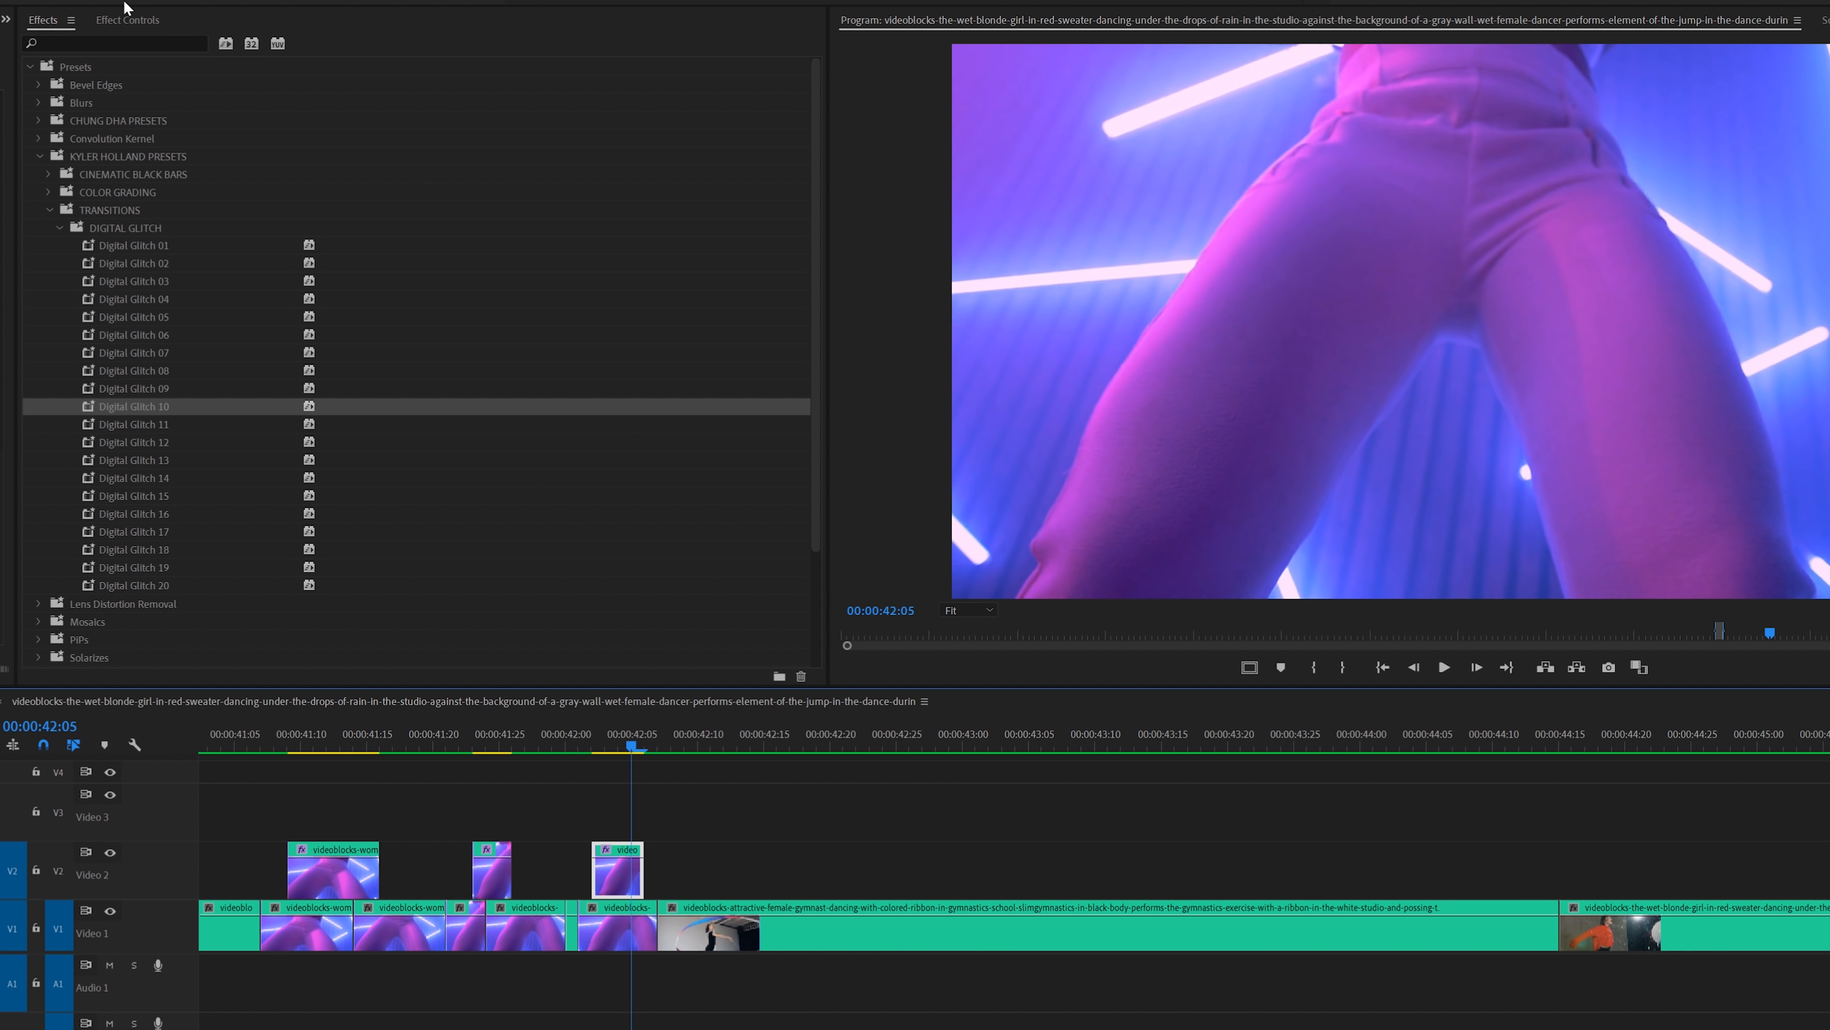
left_click(126, 20)
left_click(24, 357)
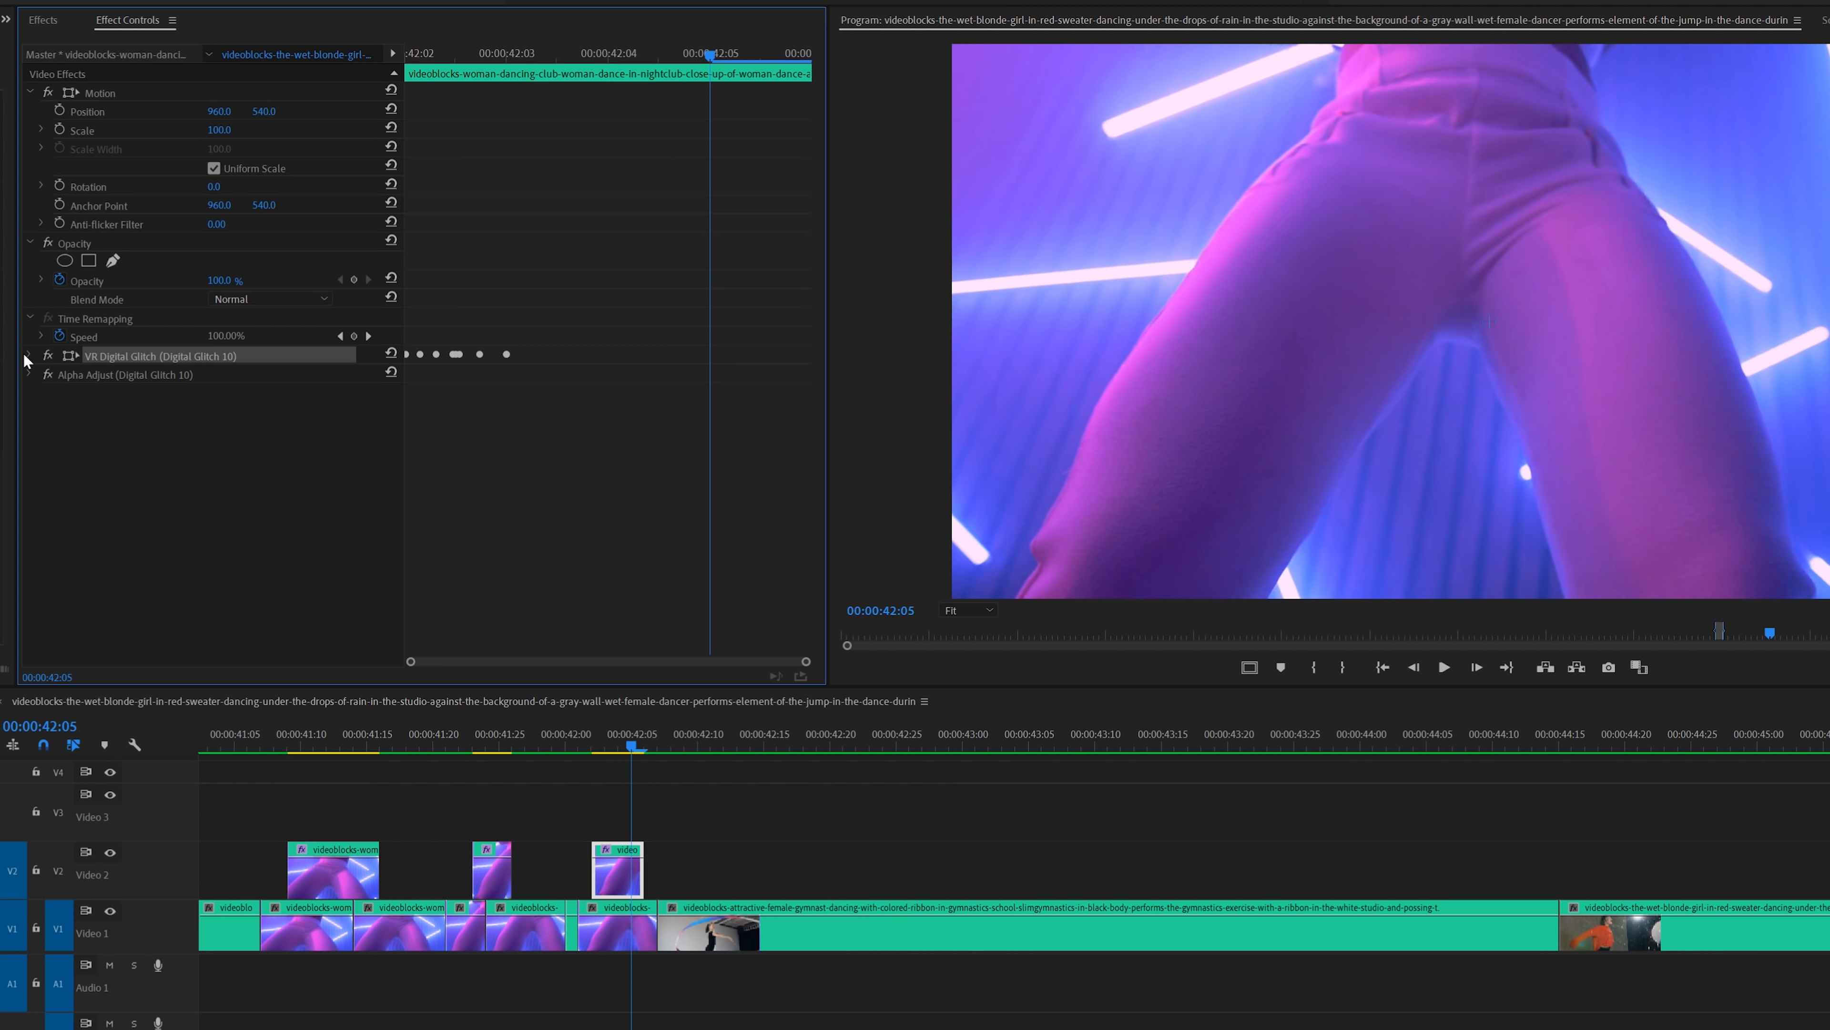
left_click(27, 356)
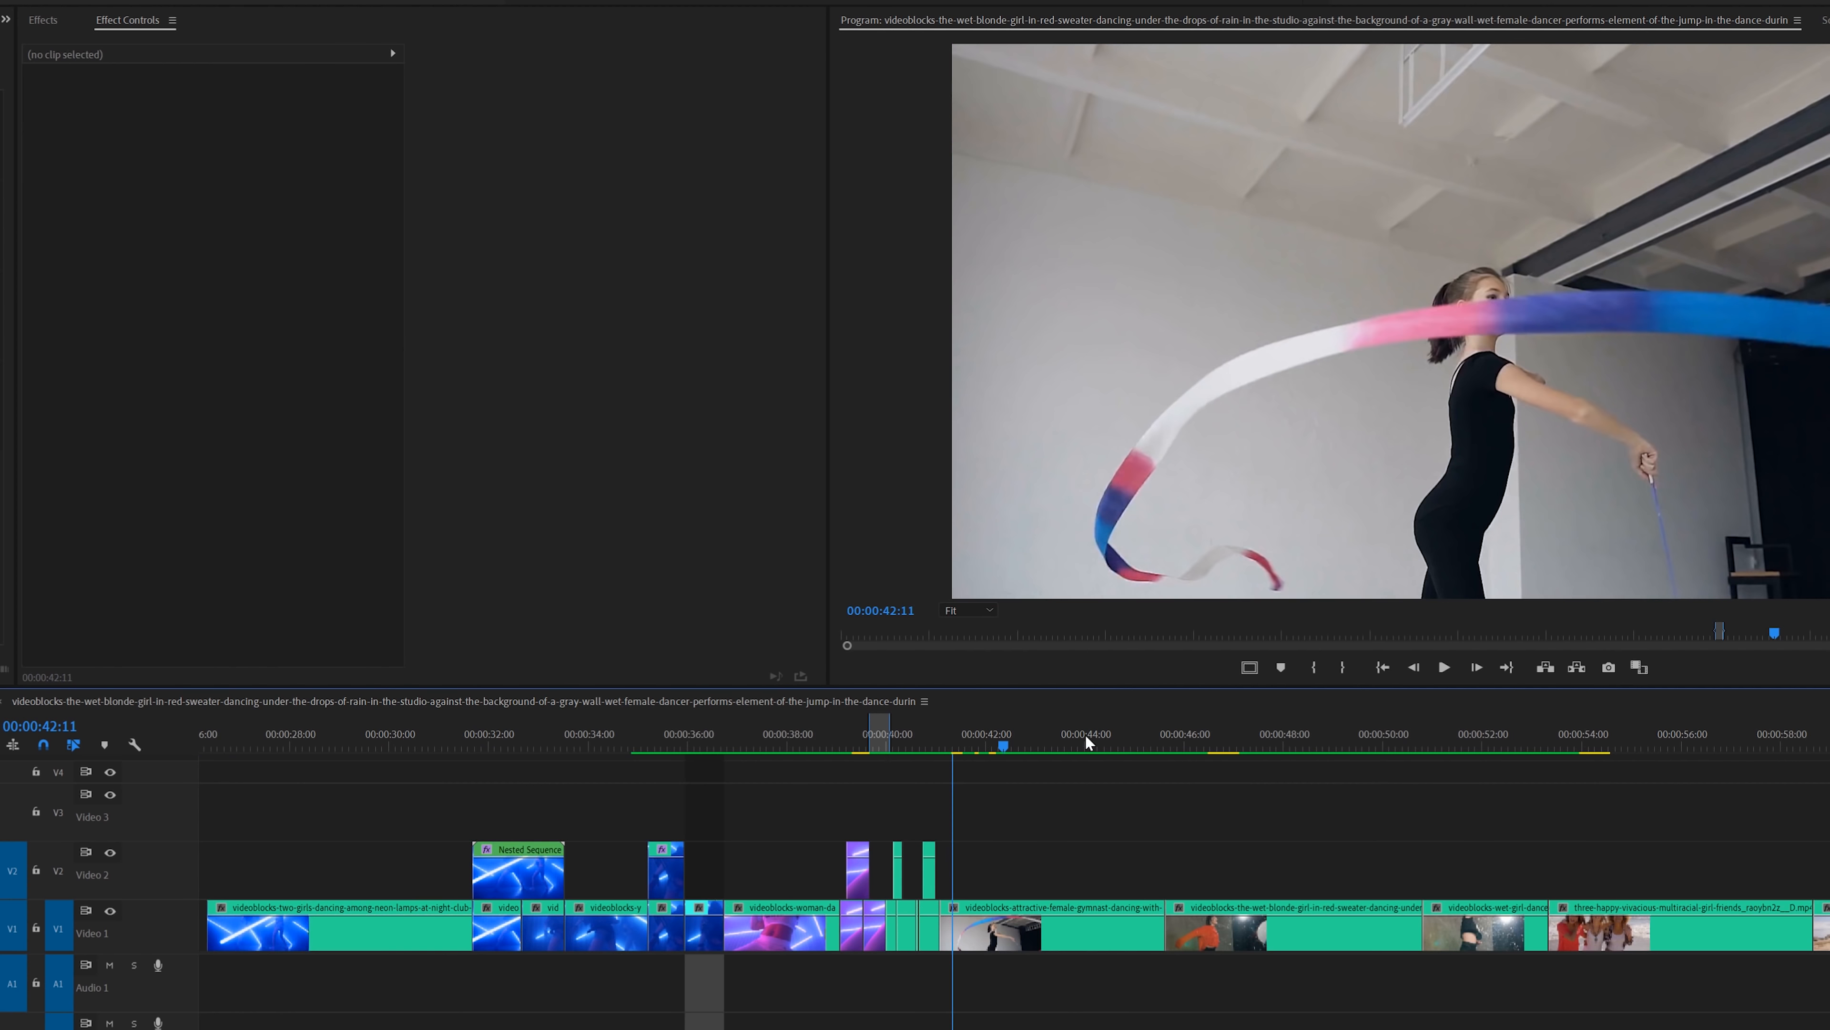
Try cutting the gymnast clip at about 00:00:44:03 and the red sweater clip at about 00:00:45:00 on Video 1.
scroll(1080, 737, "down", 3)
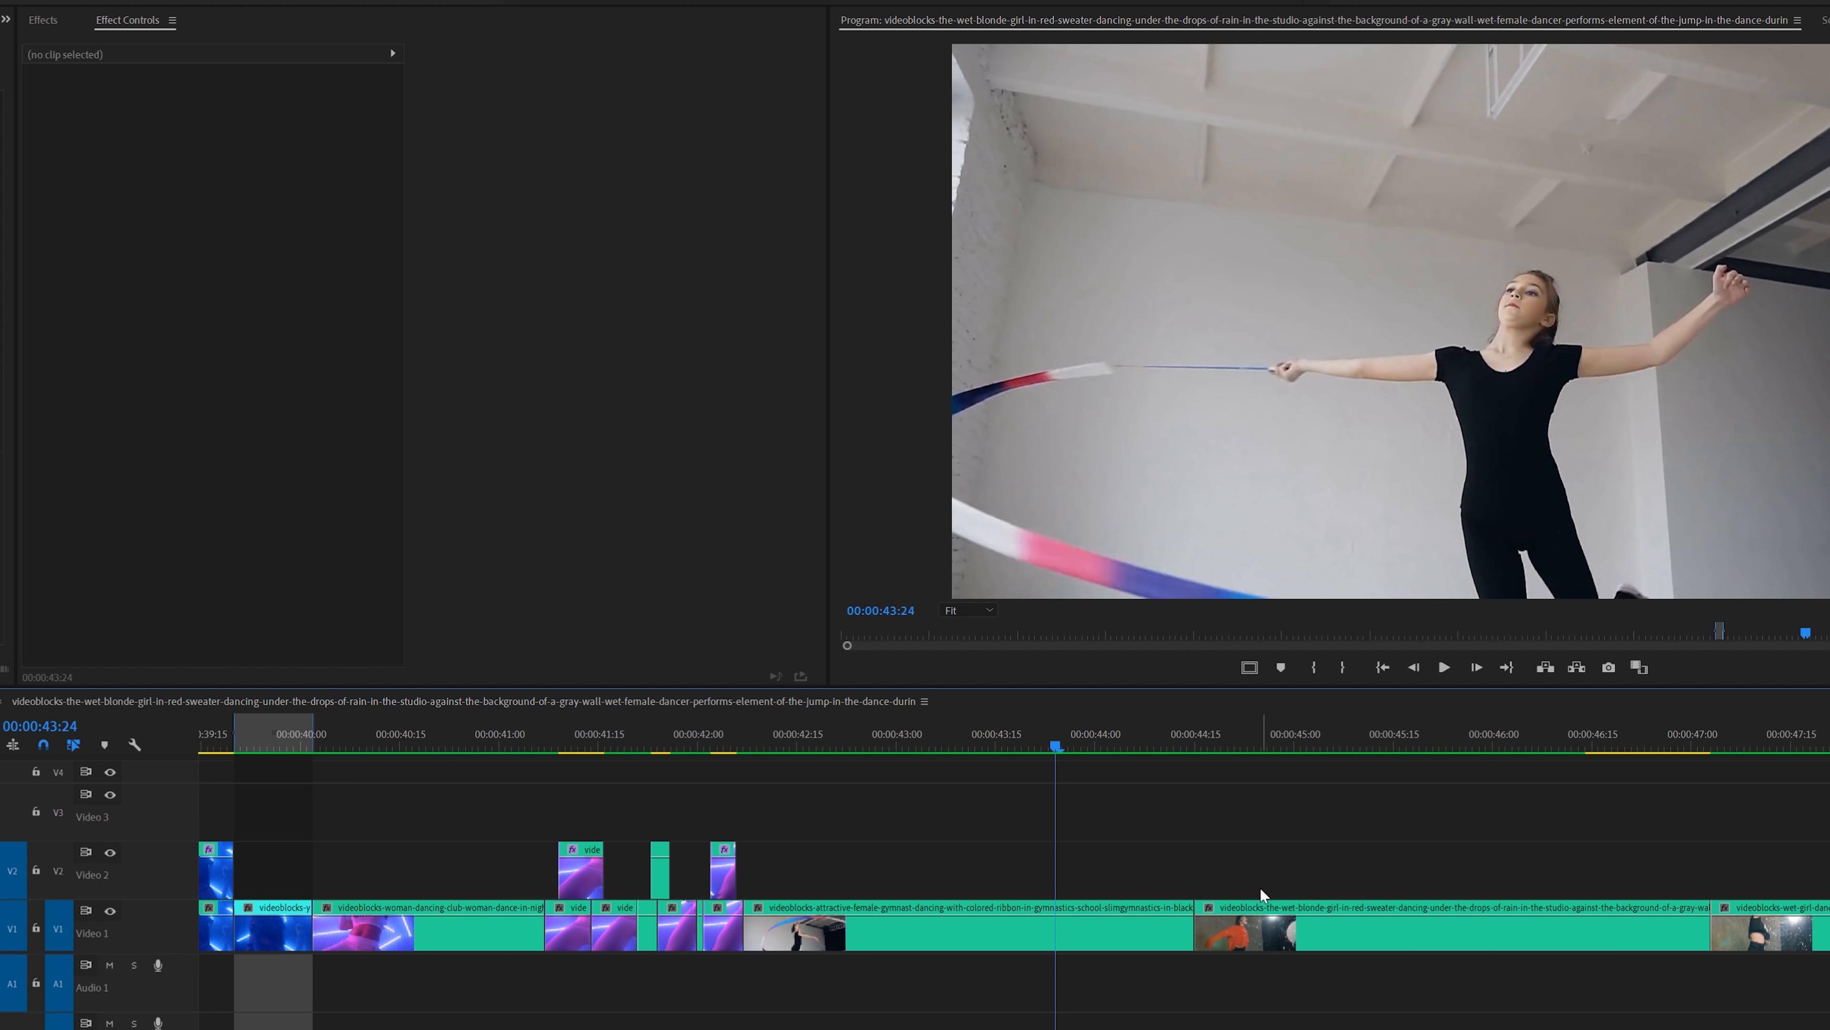
left_click(1116, 930)
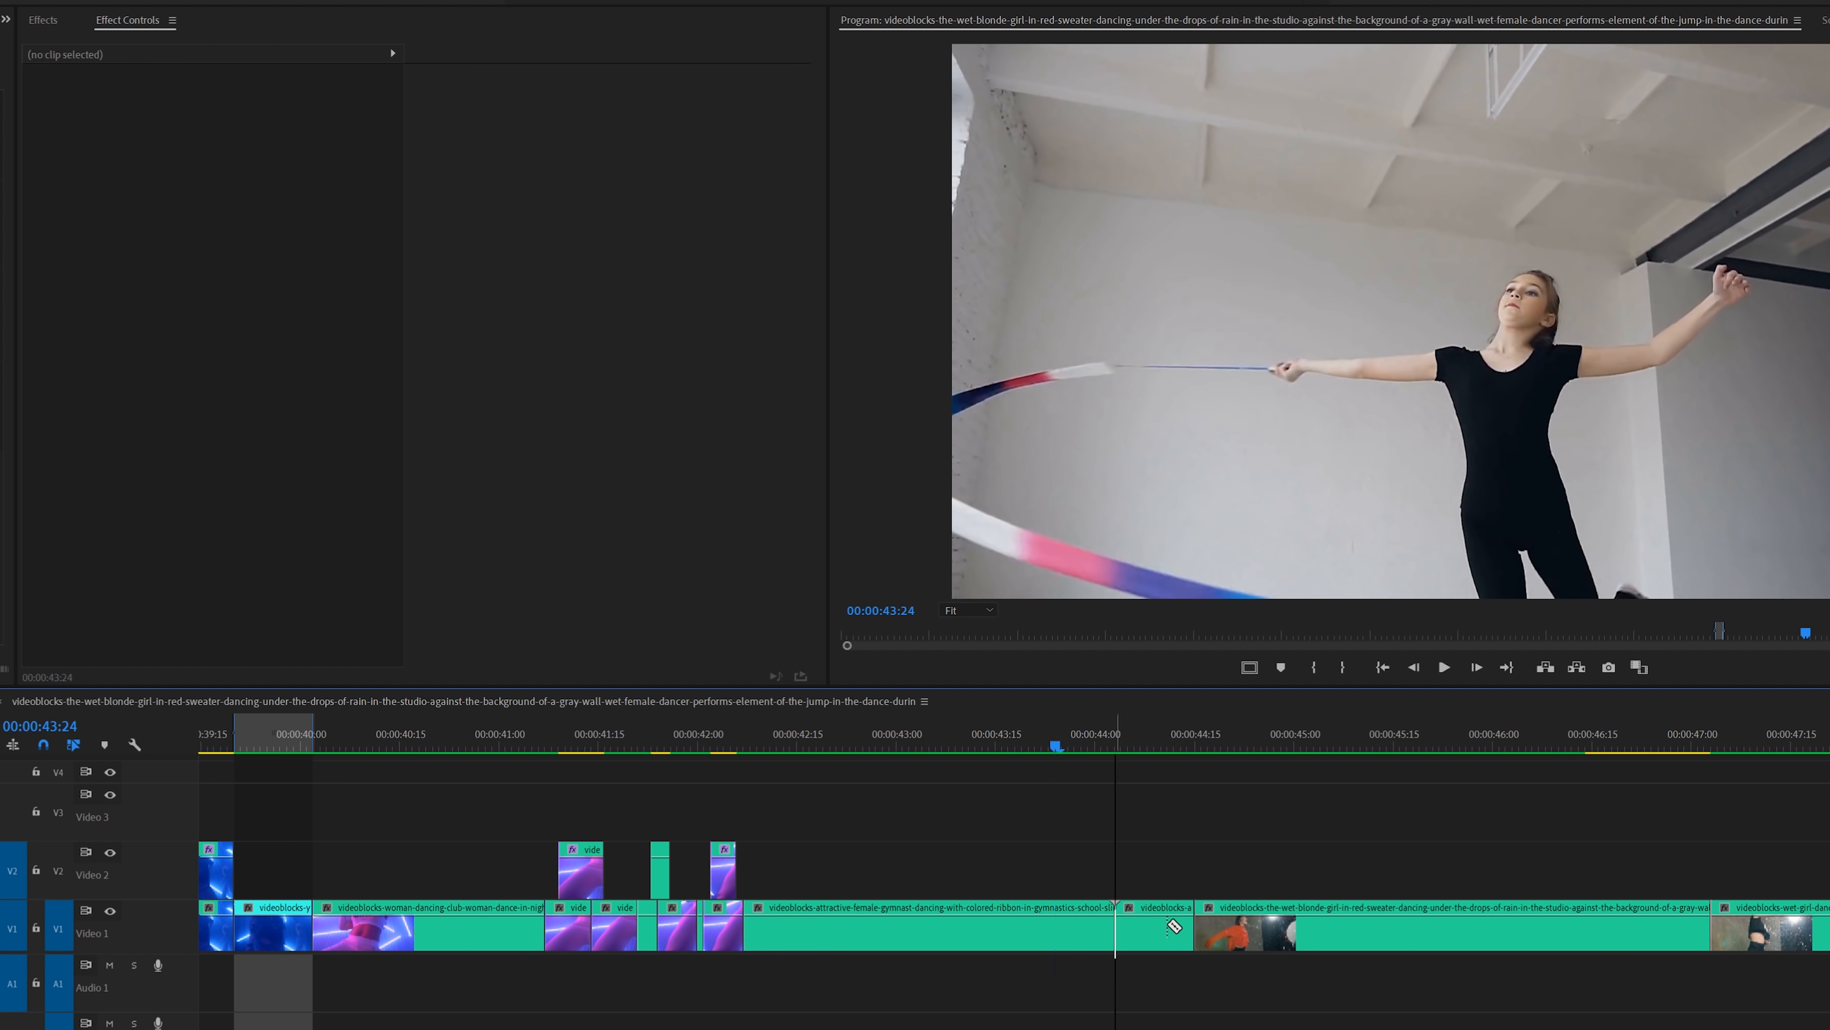
left_click(1295, 930)
Try Digital Glitch 12 on an adjustment layer over the cut between the gymnast and red sweater clips, preview it, and delete the layer.
left_click_drag(1149, 875, 1223, 898)
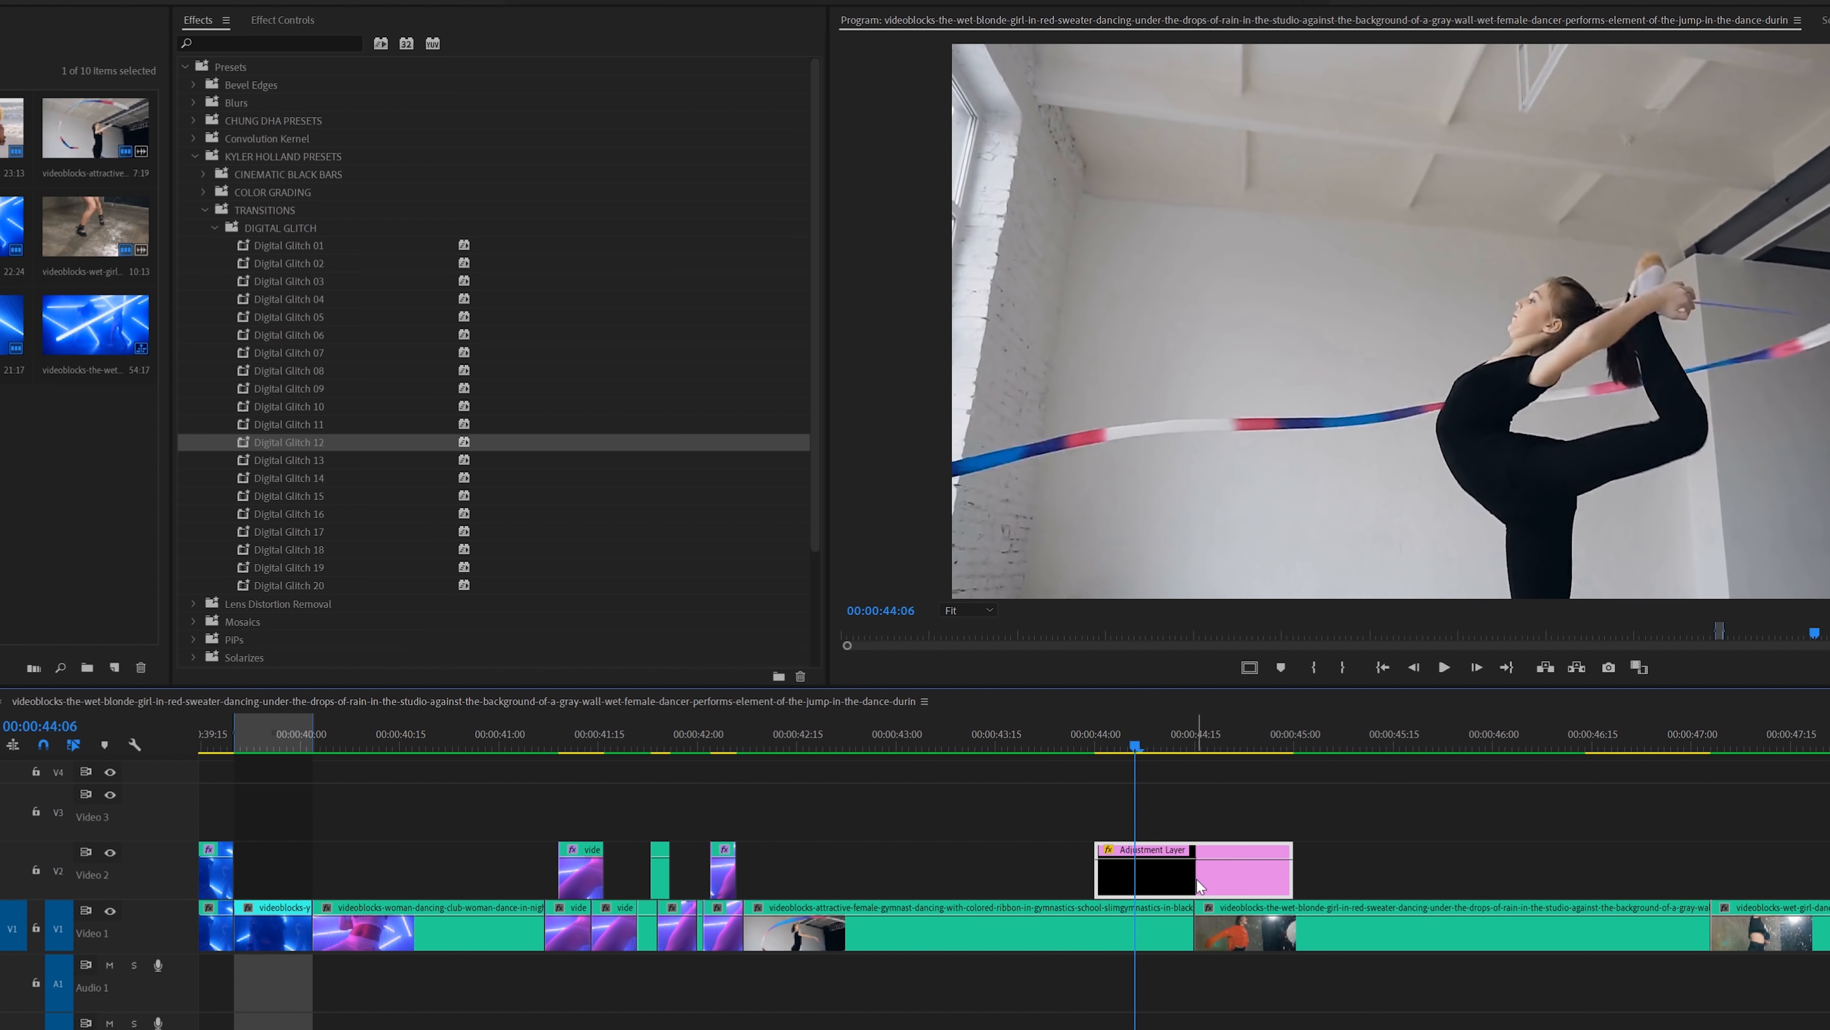
left_click_drag(1133, 750, 1215, 744)
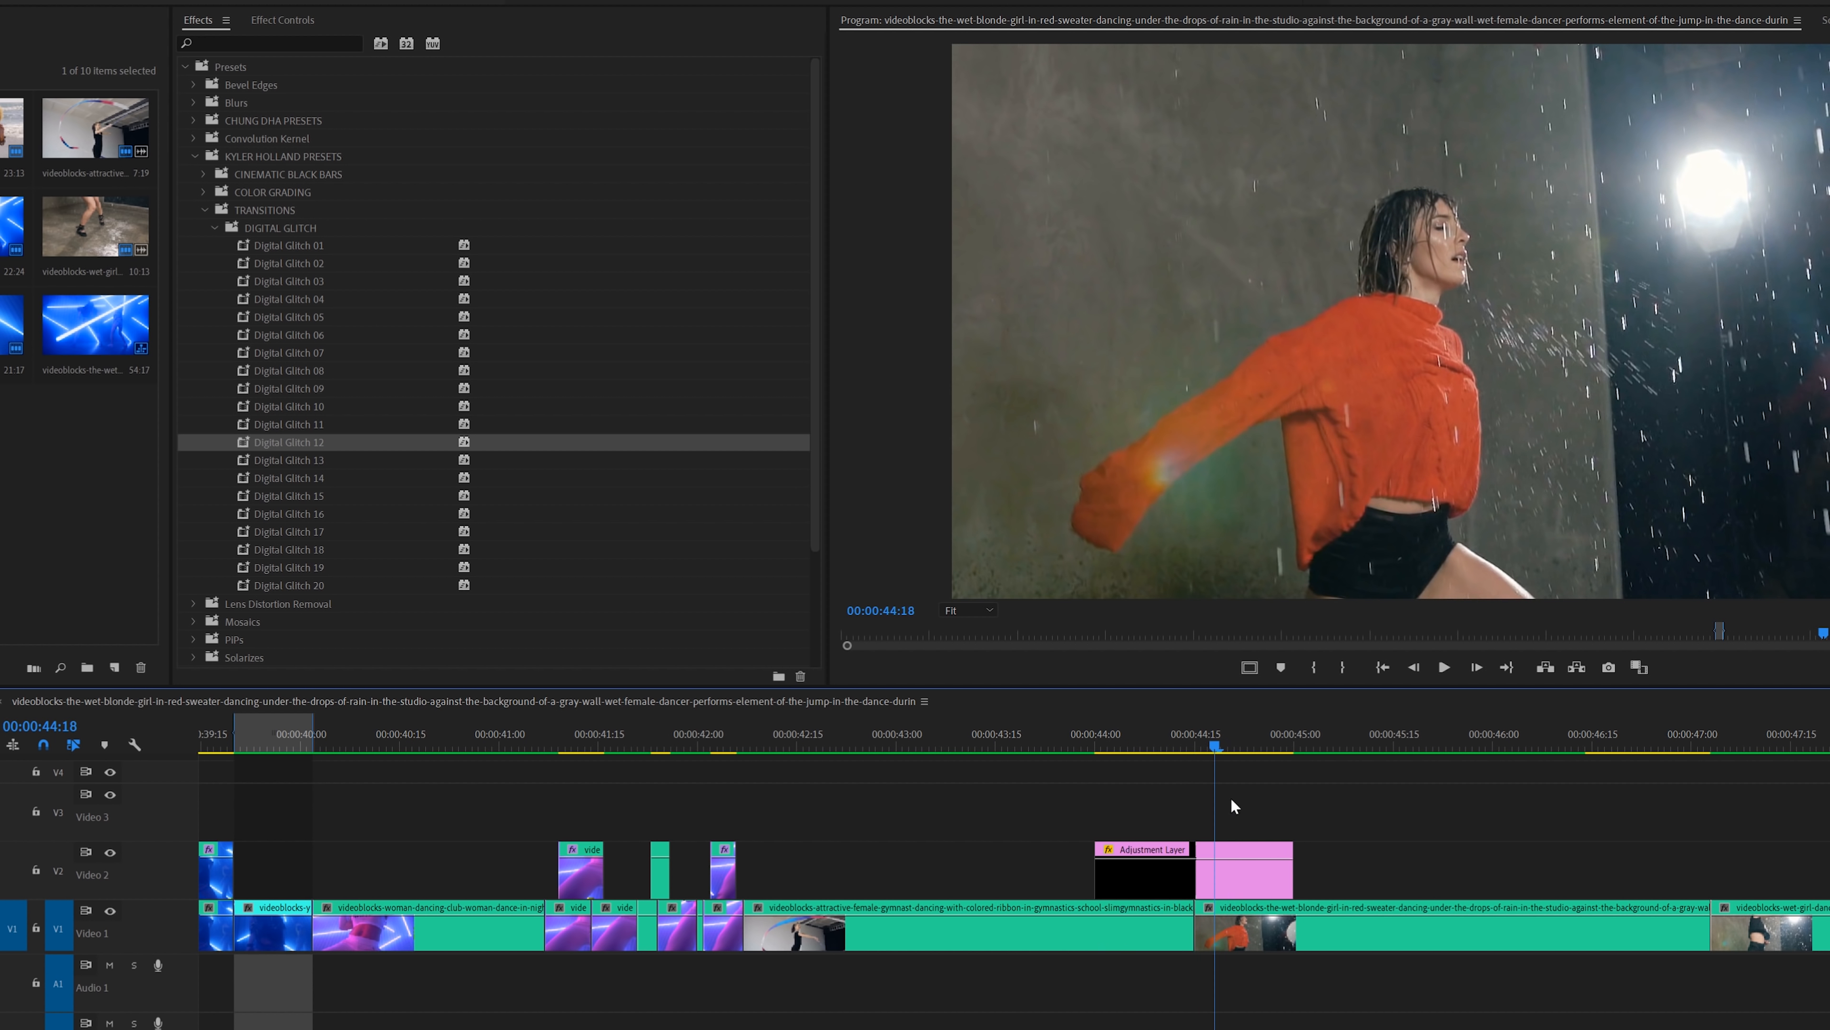
left_click(1155, 745)
left_click(283, 446)
mouse_move(1153, 738)
left_mouse_down()
mouse_move(1139, 719)
mouse_move(1175, 728)
mouse_move(1146, 729)
left_mouse_up()
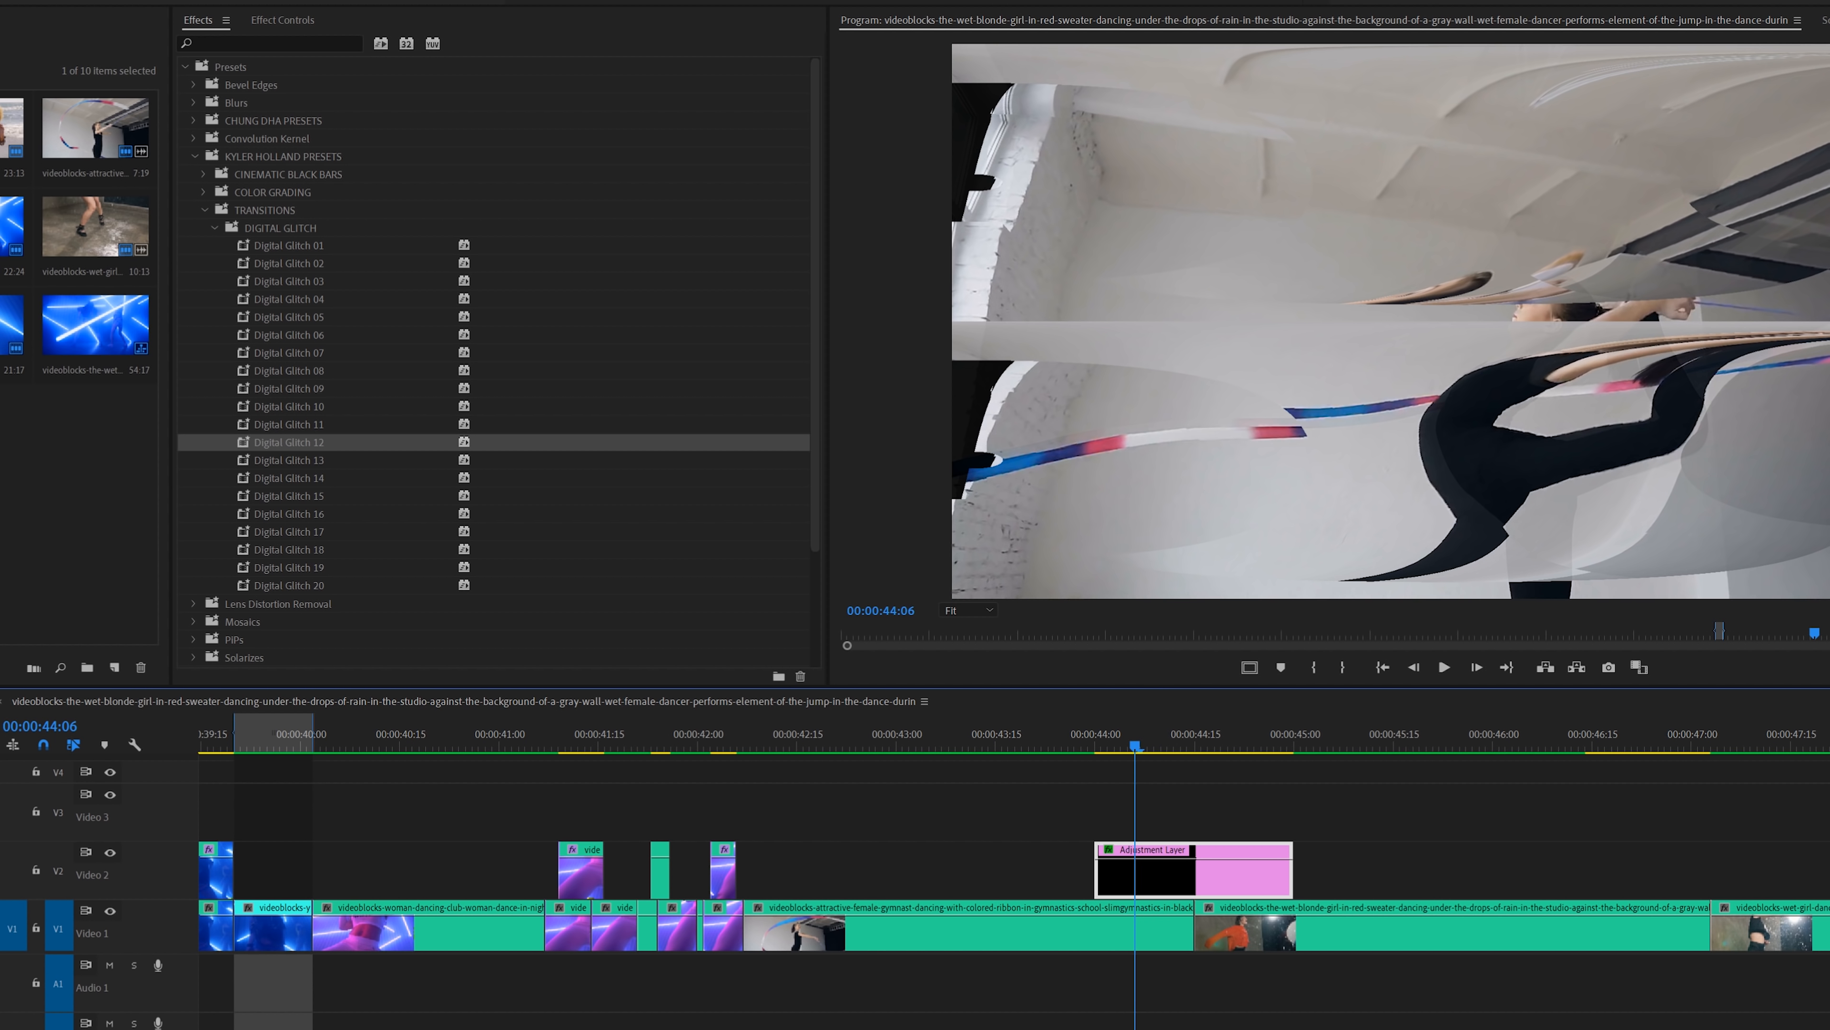
left_click(1130, 739)
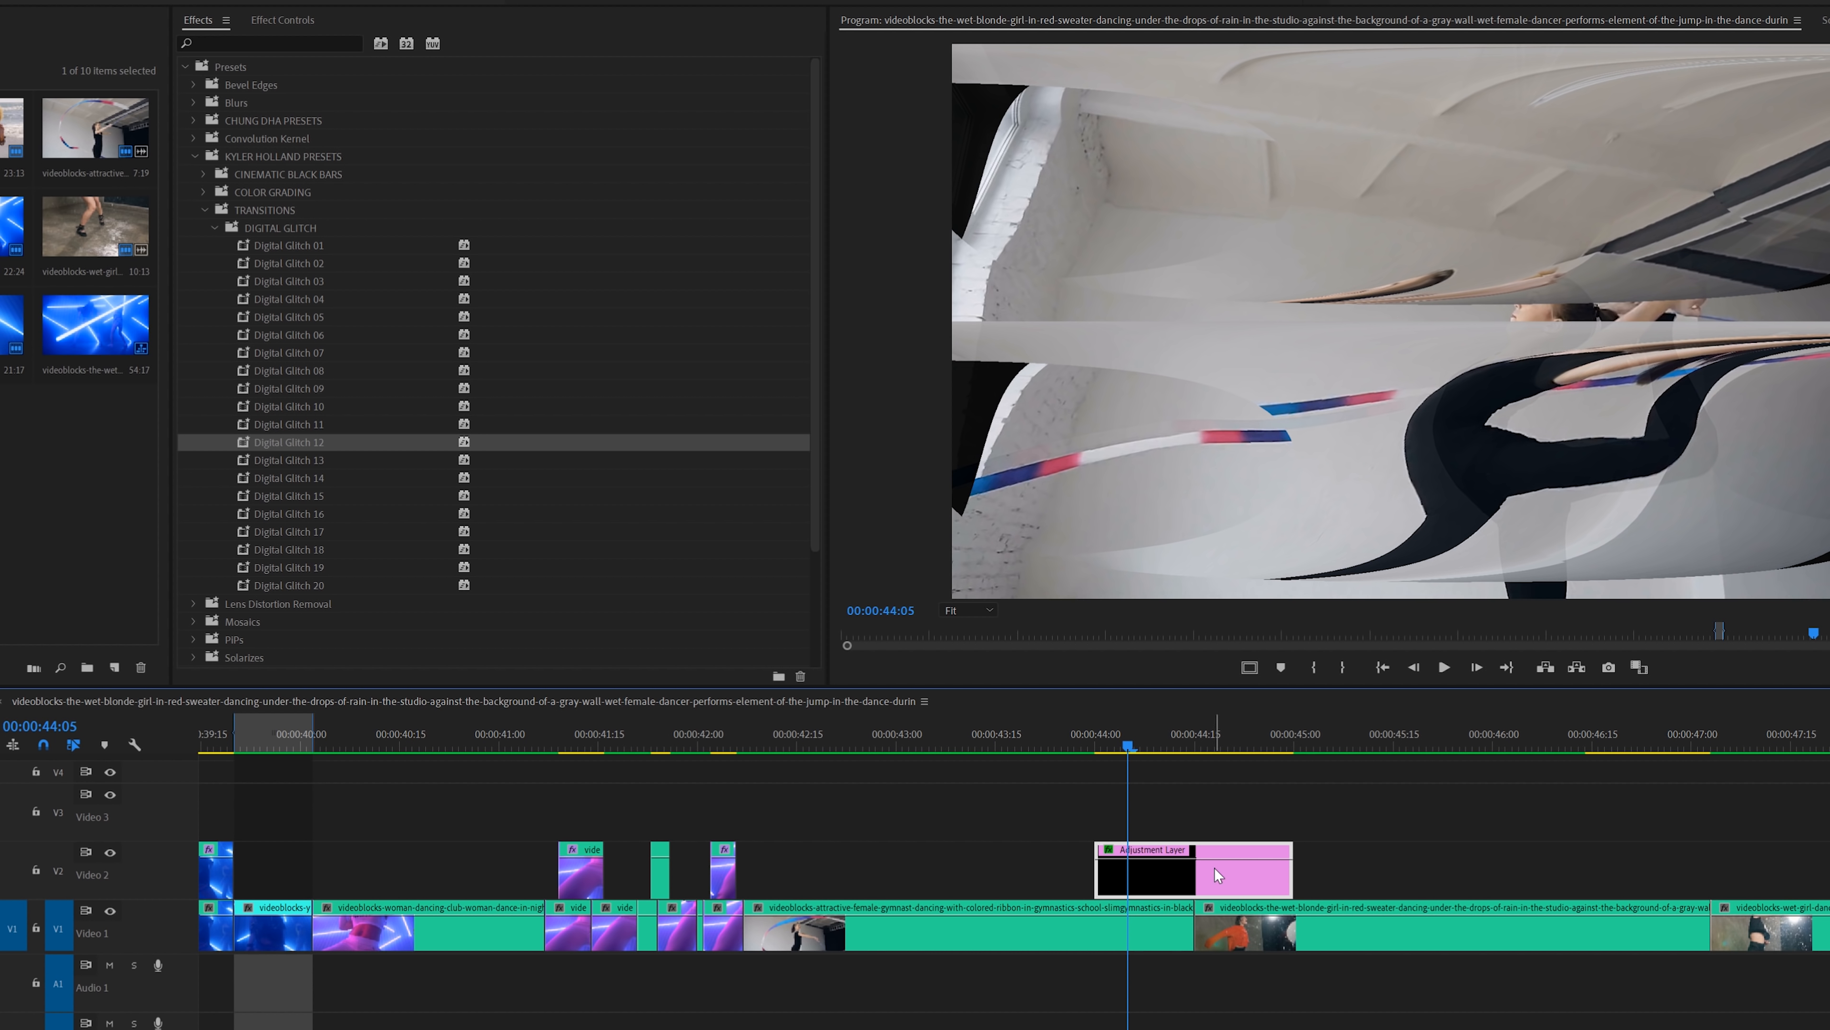
key("Delete")
Cut the gymnast clip at about 00:00:44:03 and the red sweater clip at about 00:00:44:28 on Video 1.
key("space")
key("c")
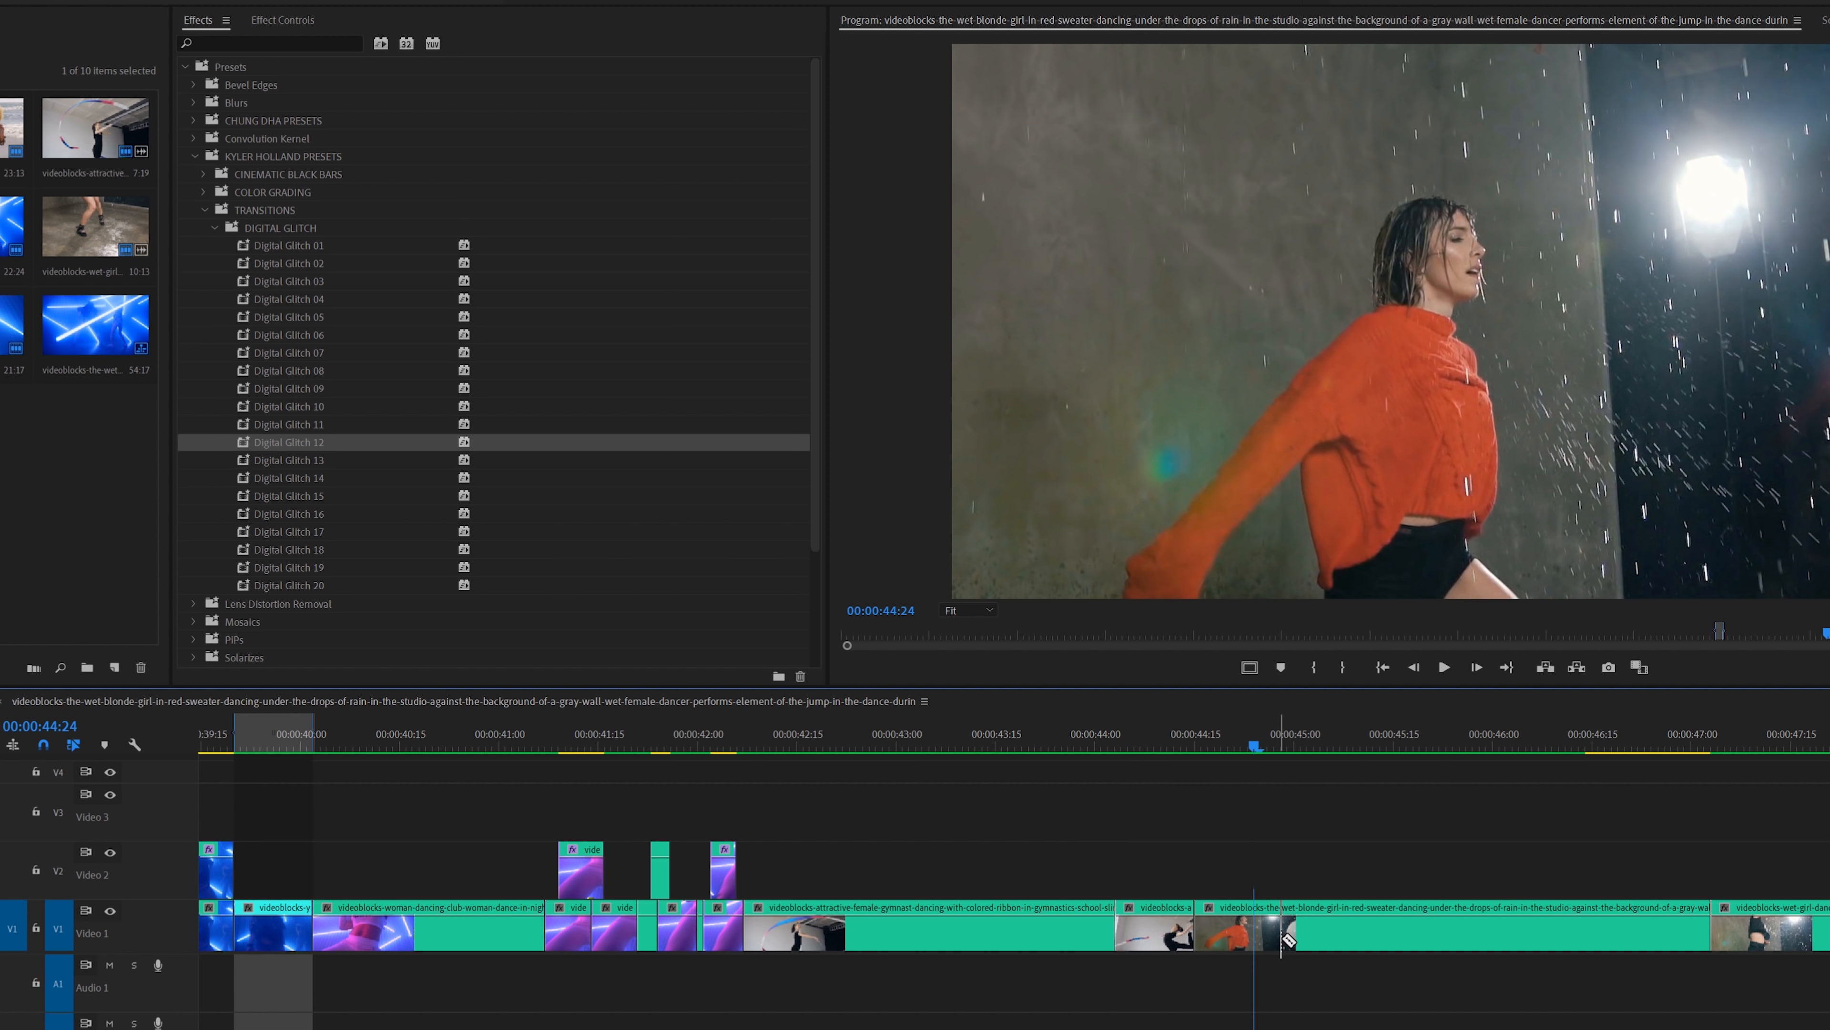
left_click(1281, 937)
key("v")
Duplicate the two short gymnast and red sweater pieces onto Video 2 above their originals and nest the copies under the default name.
left_click_drag(1140, 850, 1218, 881)
left_click_drag(1105, 791, 1223, 868)
right_click(1219, 871)
left_click(1286, 500)
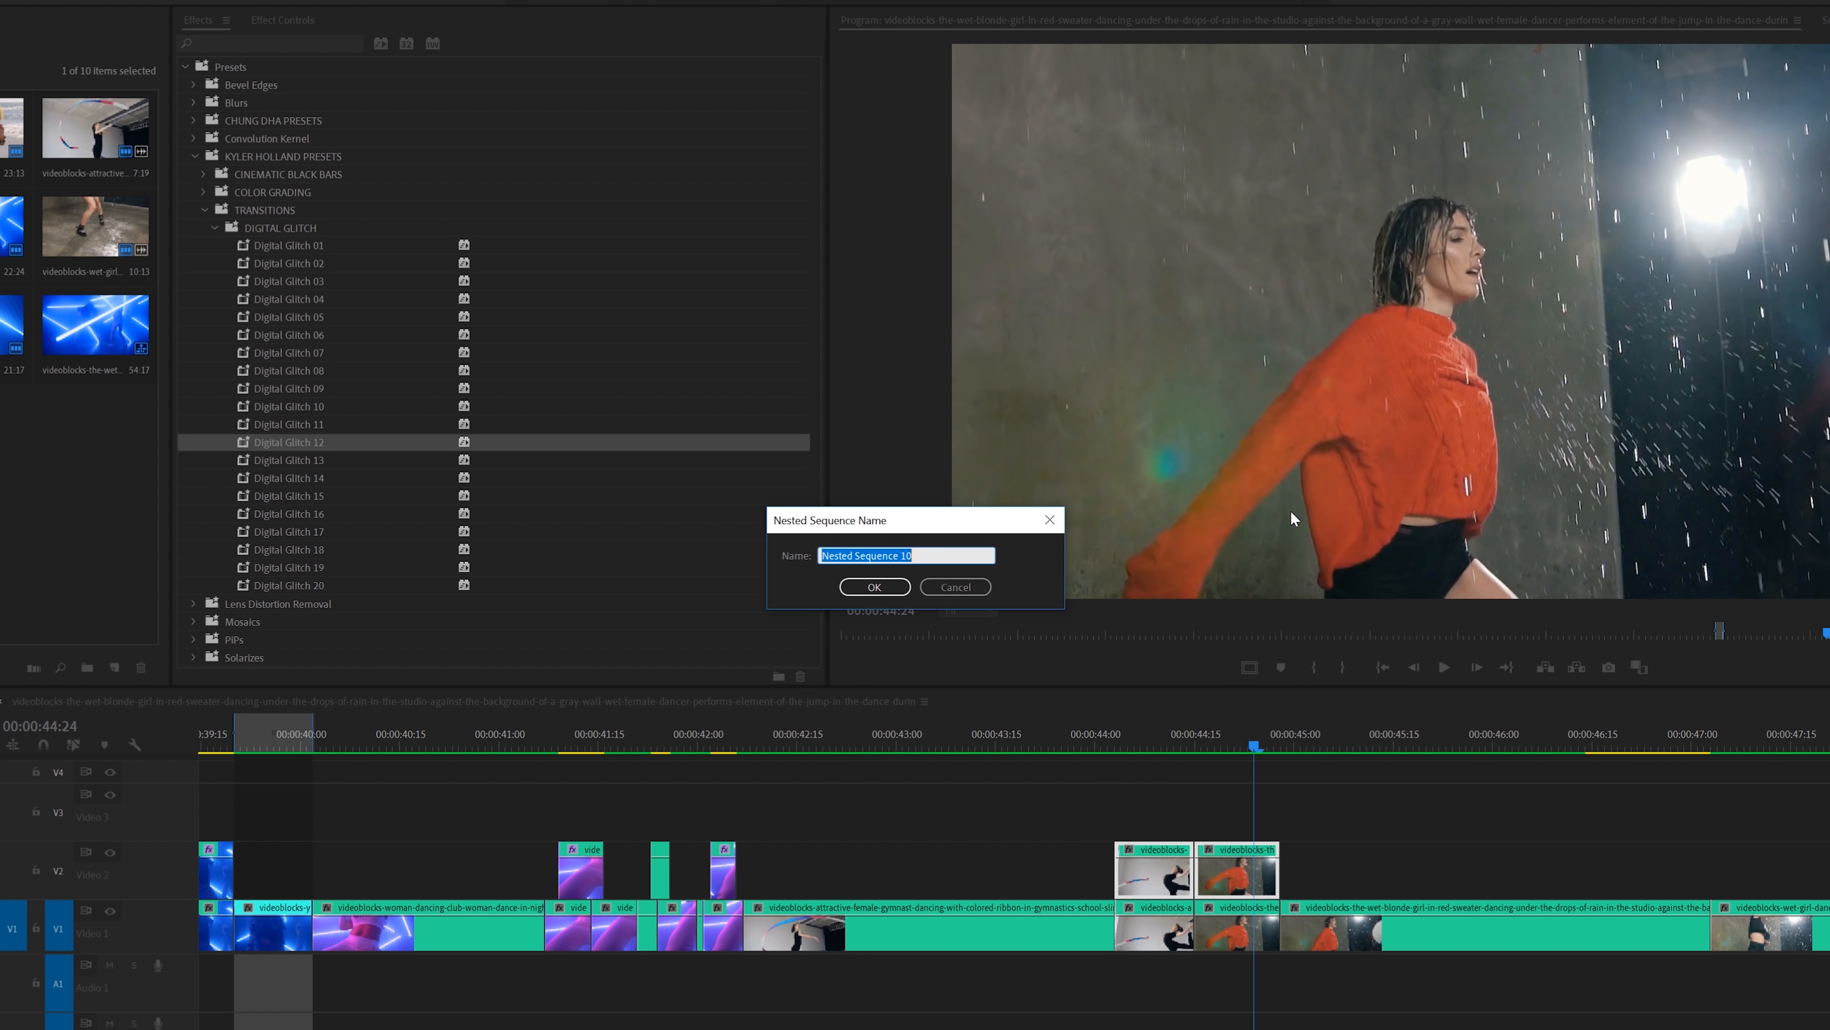
key("Return")
Apply Digital Glitch 12 to the new nested sequence on Video 2 and preview the frame at about 00:00:44:10.
left_click_drag(318, 436, 700, 525)
left_click_drag(1200, 893, 1200, 893)
mouse_move(1151, 732)
left_mouse_down()
mouse_move(1133, 728)
mouse_move(1163, 734)
left_mouse_up()
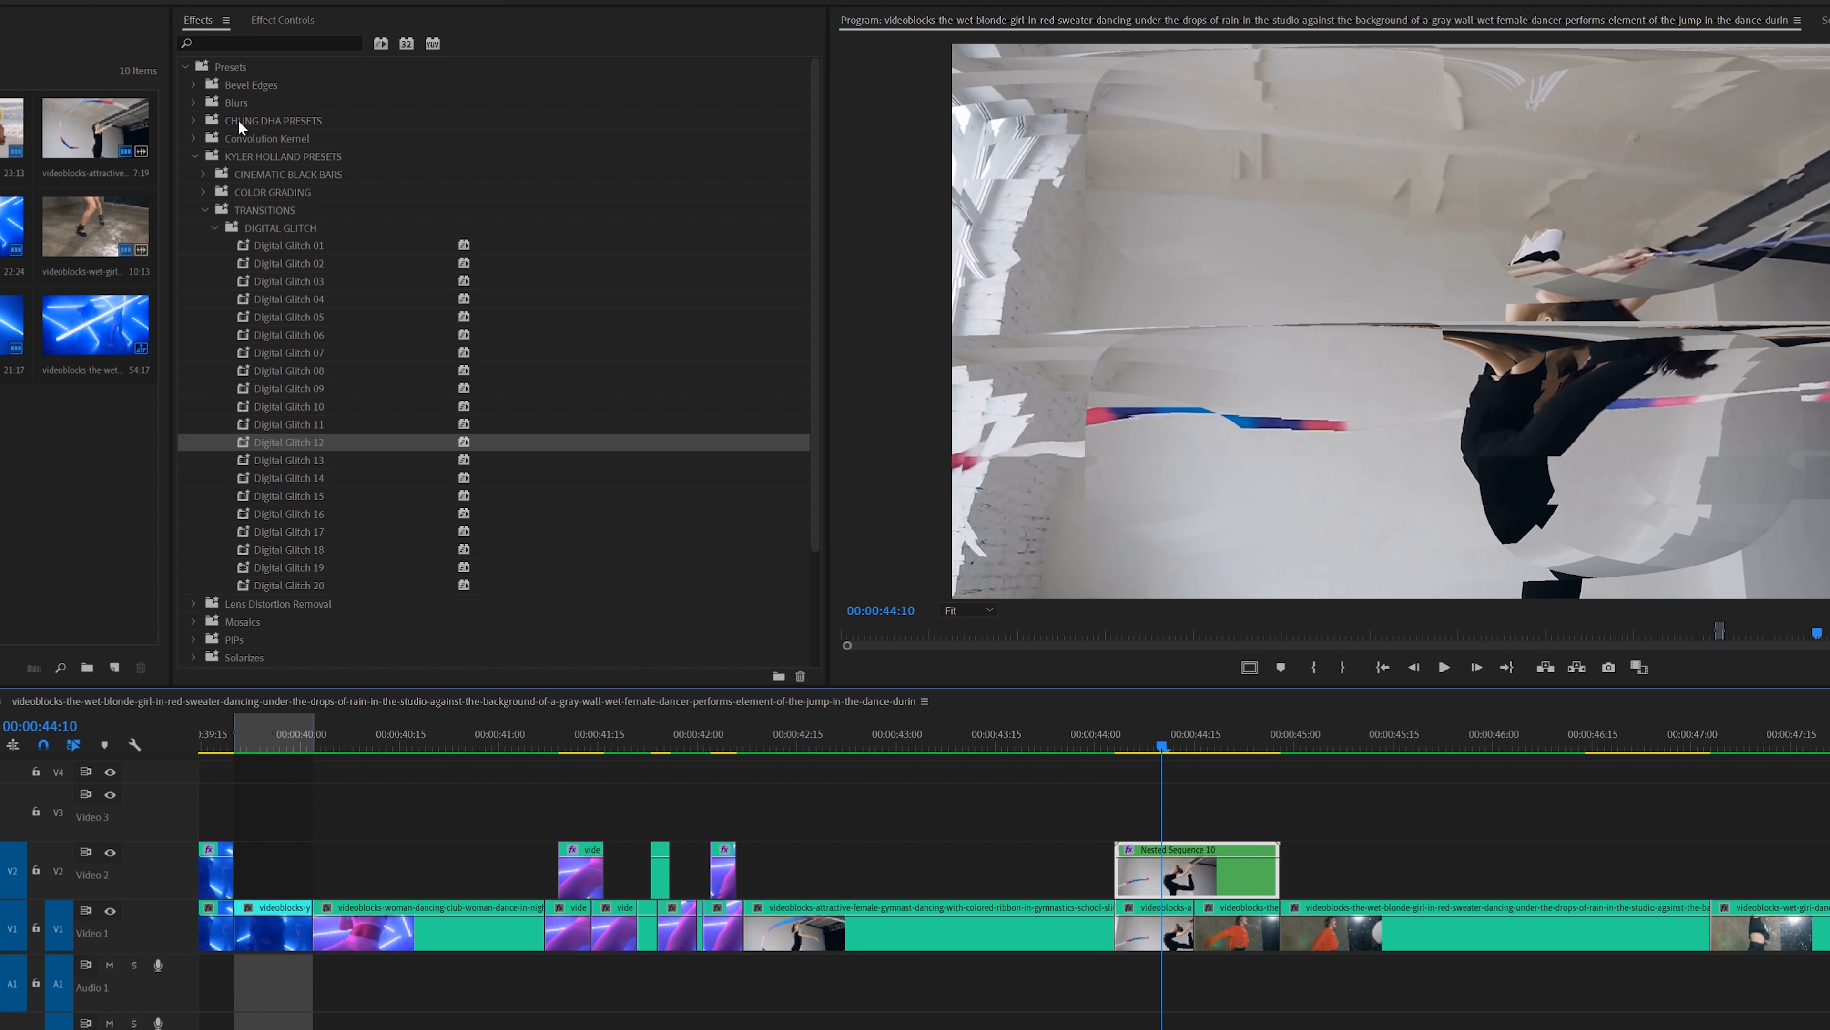
Show the nested sequence's effect settings and toggle its Alpha Adjust (Digital Glitch 12) effect to compare the result.
left_click(282, 20)
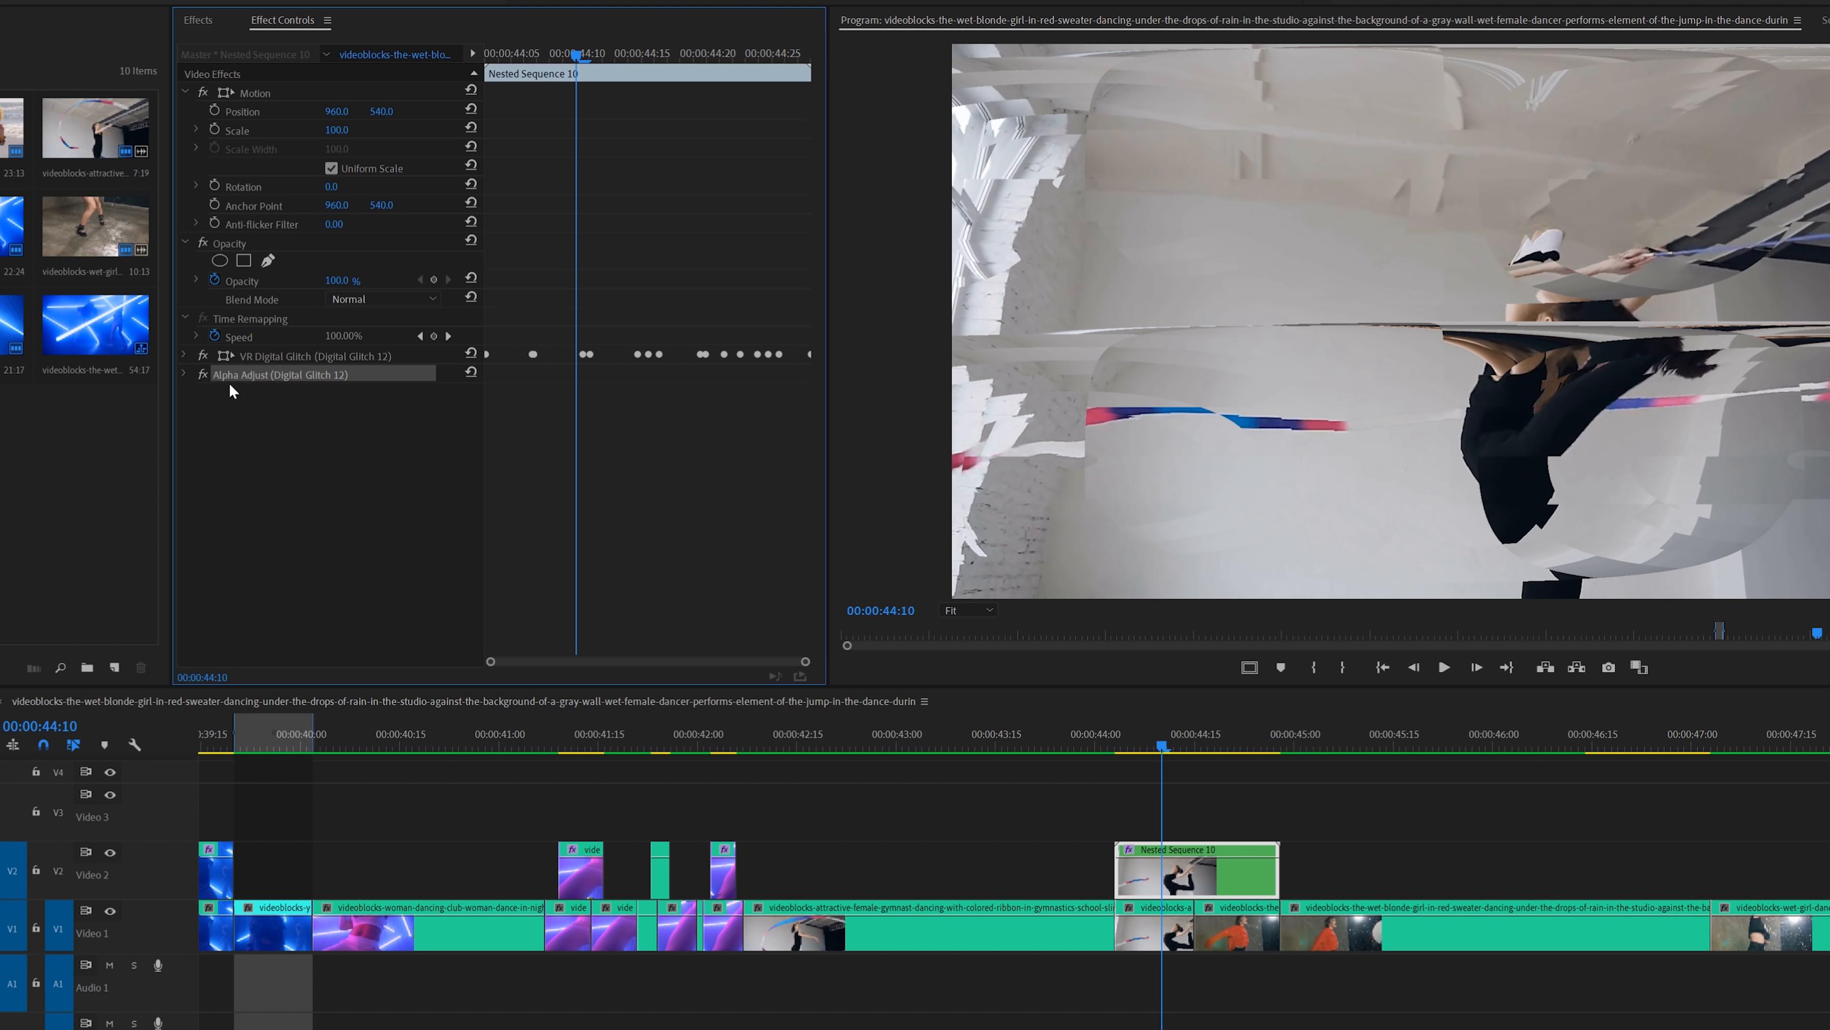
left_click(207, 372)
left_click(203, 373)
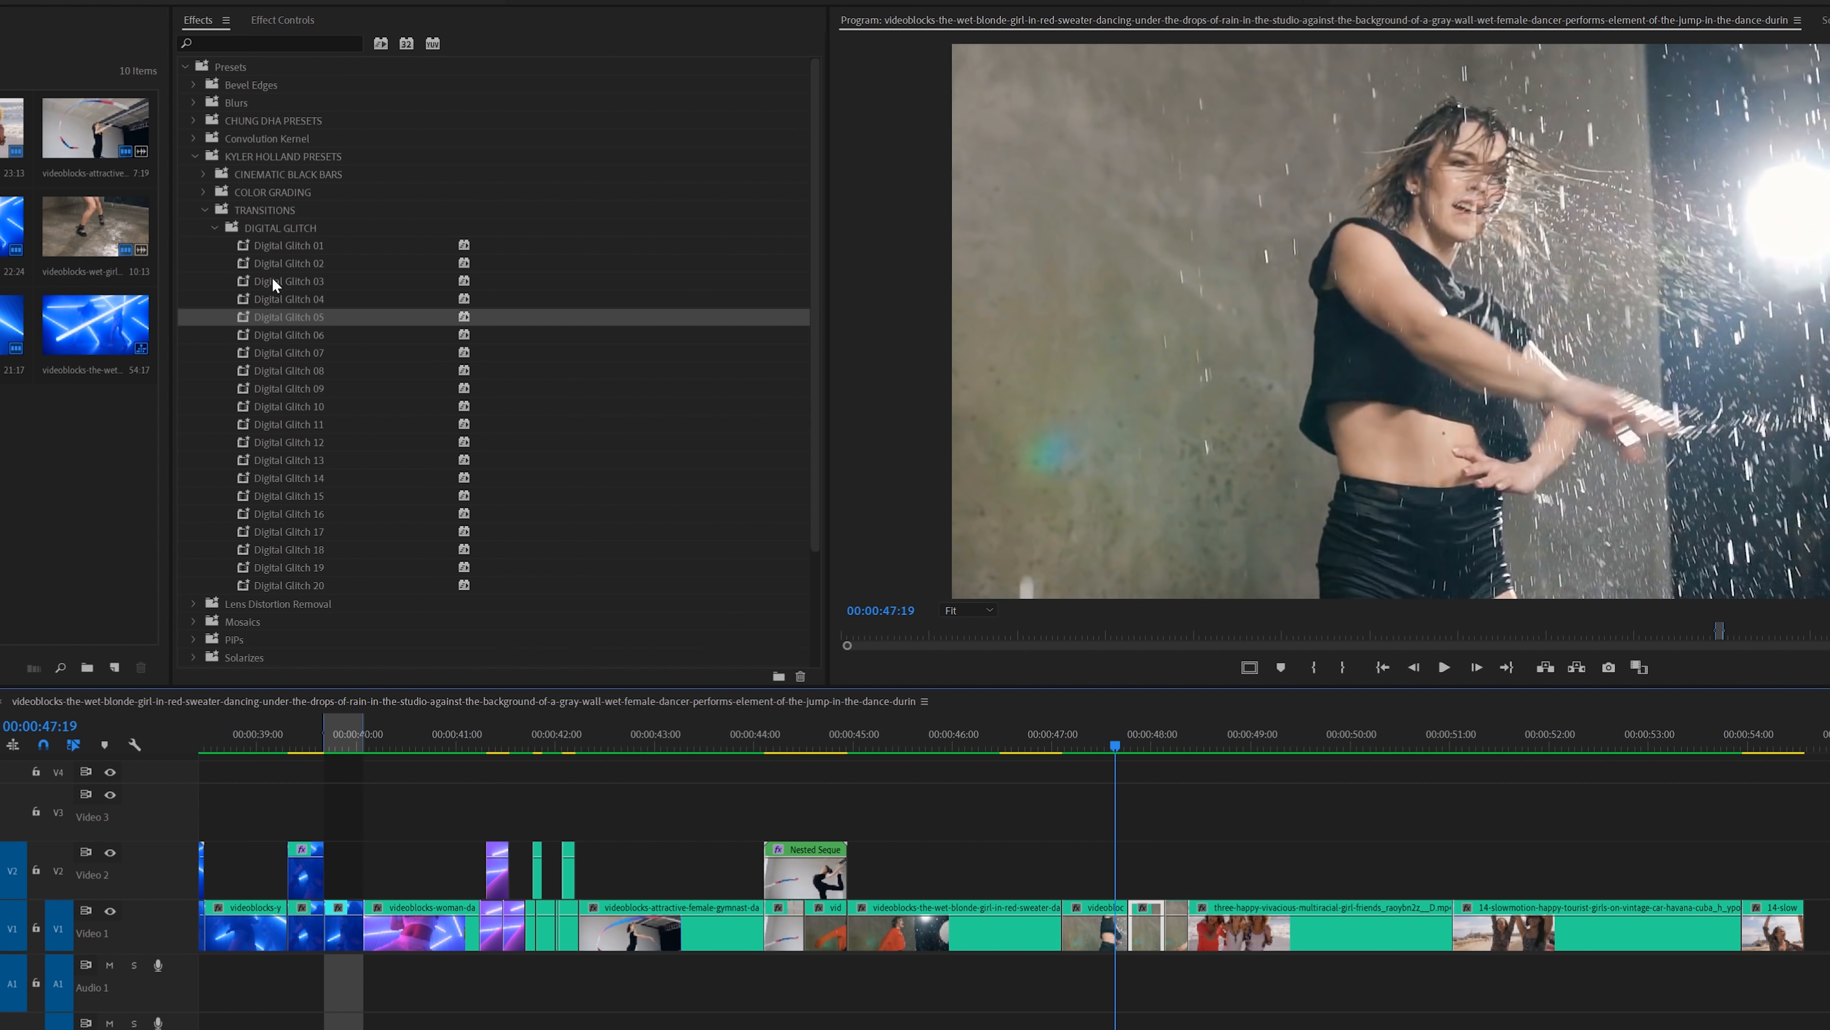
Apply Digital Glitch 01 to the short piece near 00:00:48:00 on Video 1, play it, and return to about 00:00:47:20.
left_click(314, 246)
left_click_drag(1140, 913, 1142, 915)
key("space")
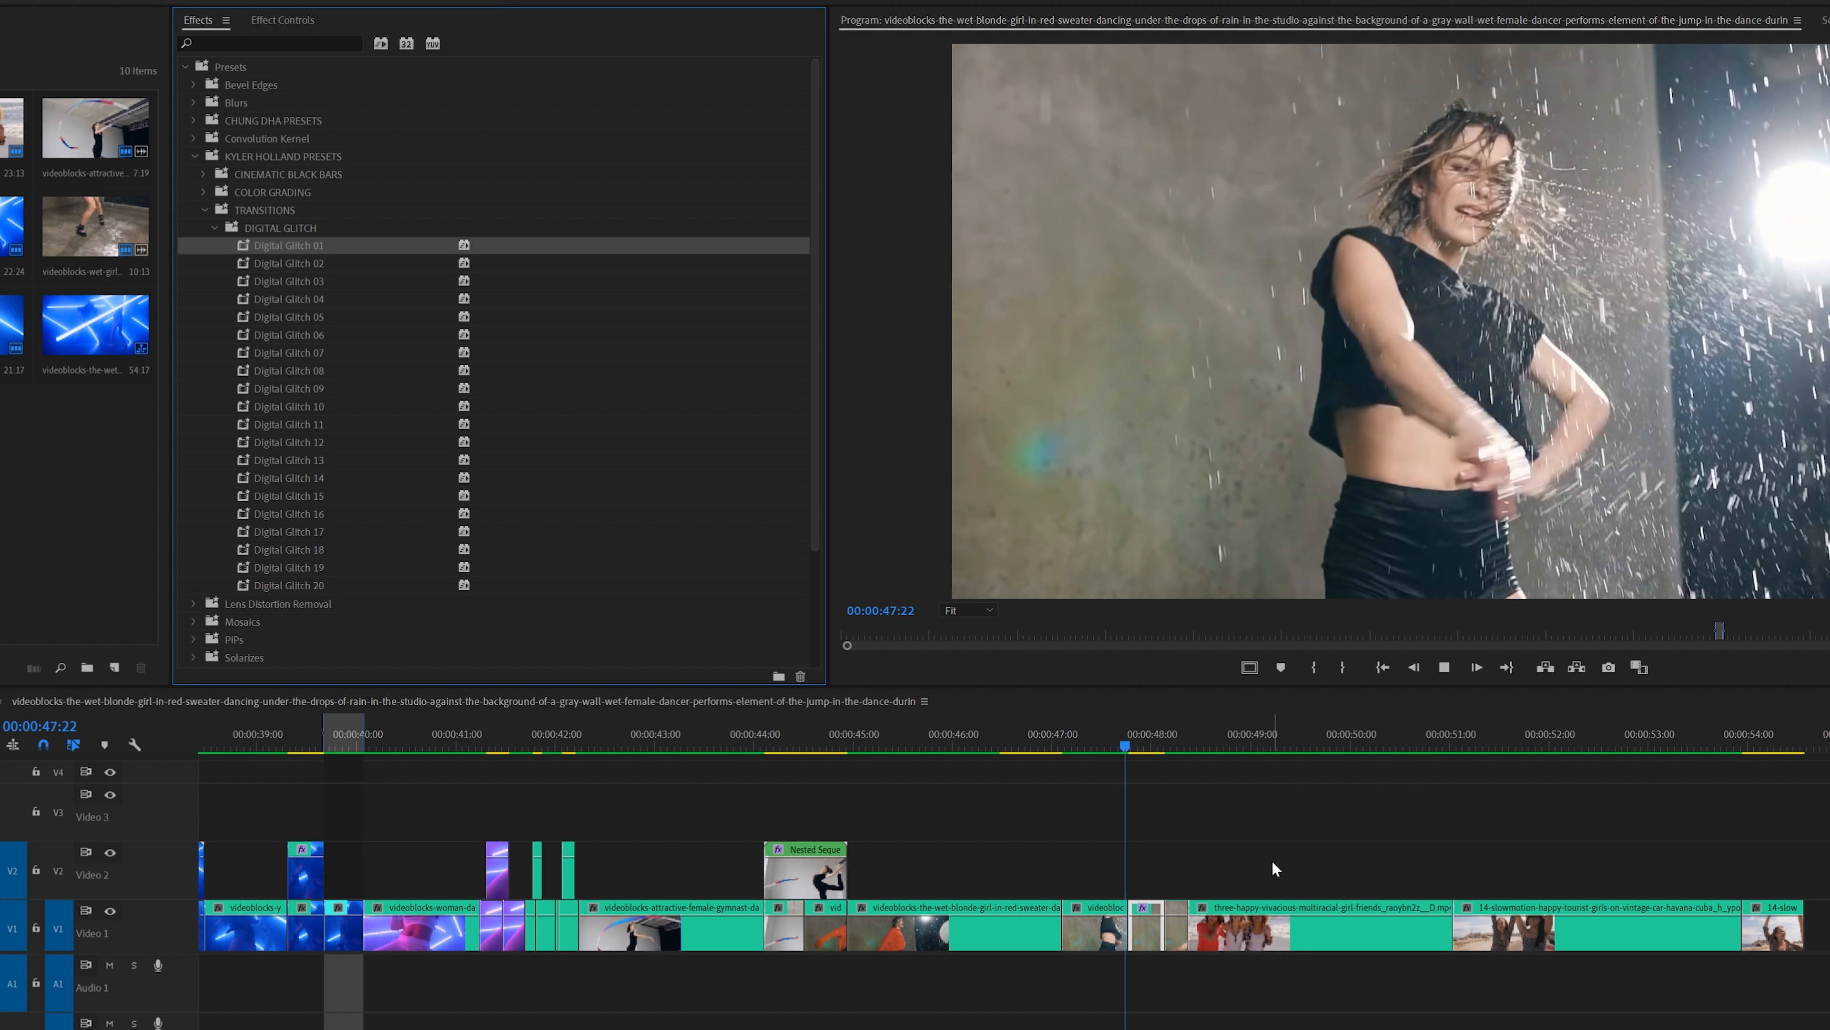
left_click(1118, 747)
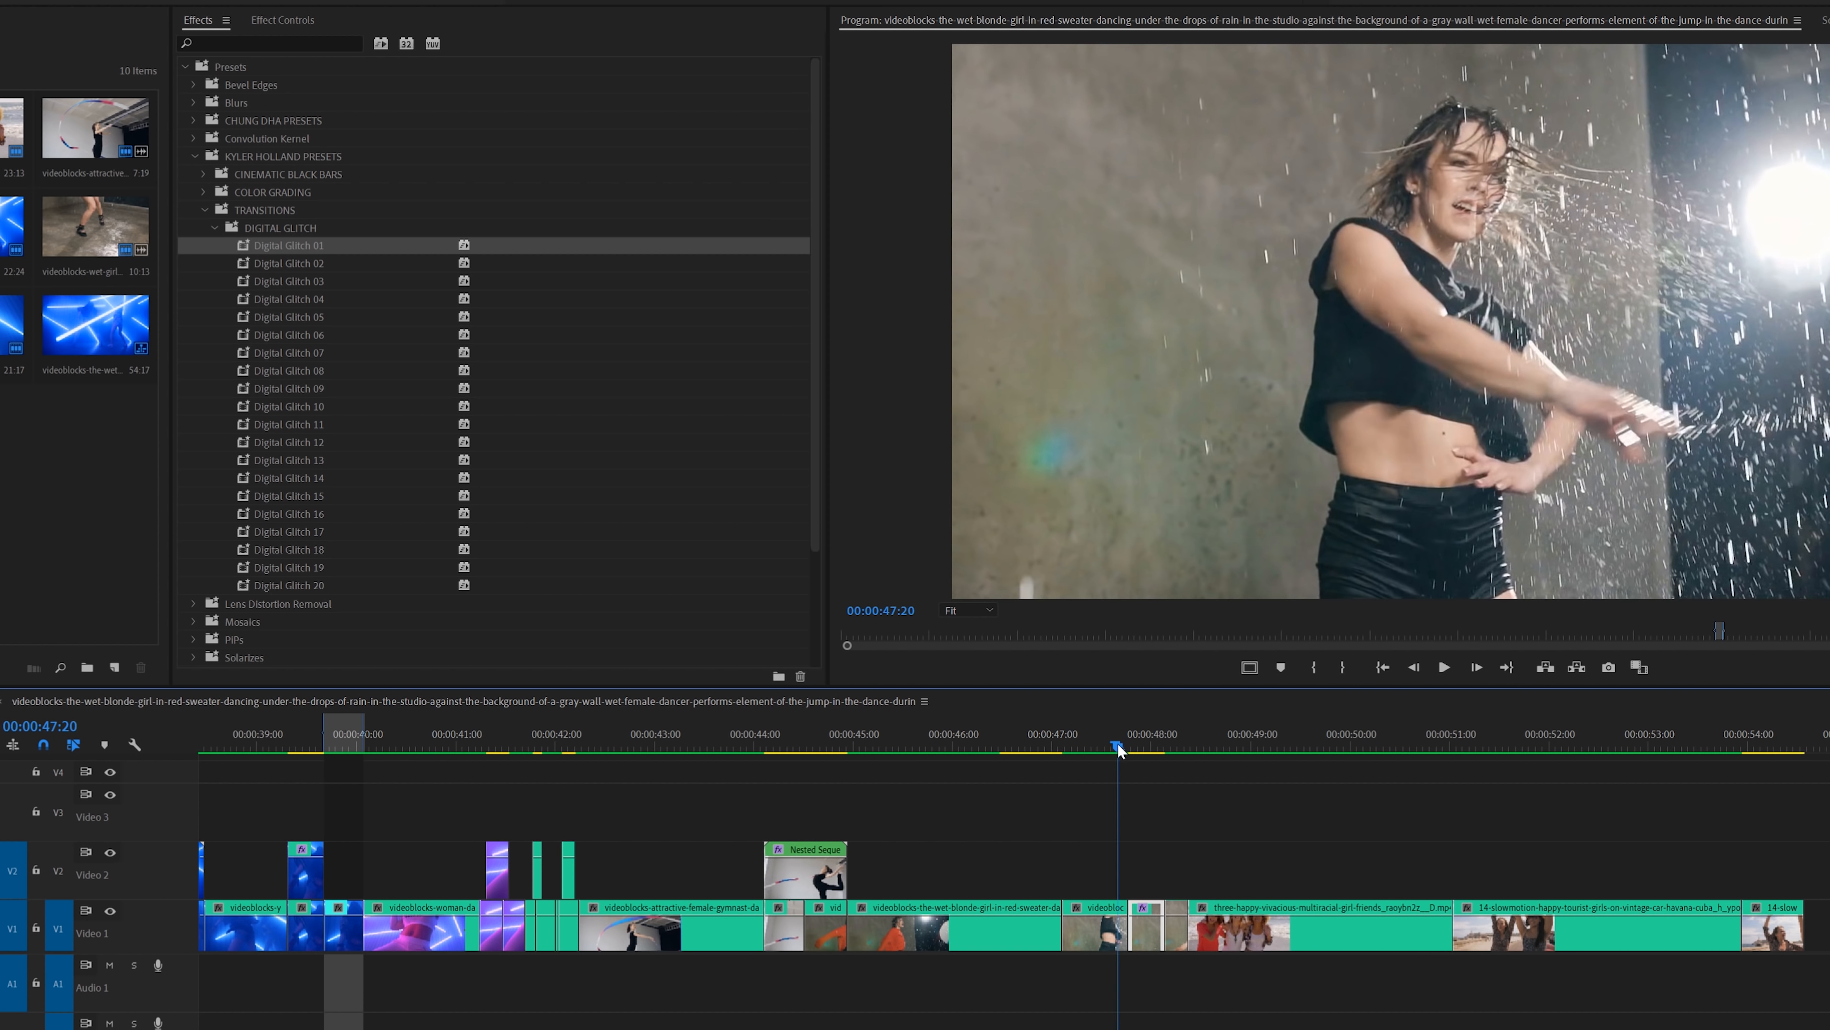
Apply Digital Glitch 02 to the short piece near 00:00:48:00 on Video 1, play it, and apply Digital Glitch 03.
left_click_drag(326, 264, 834, 592)
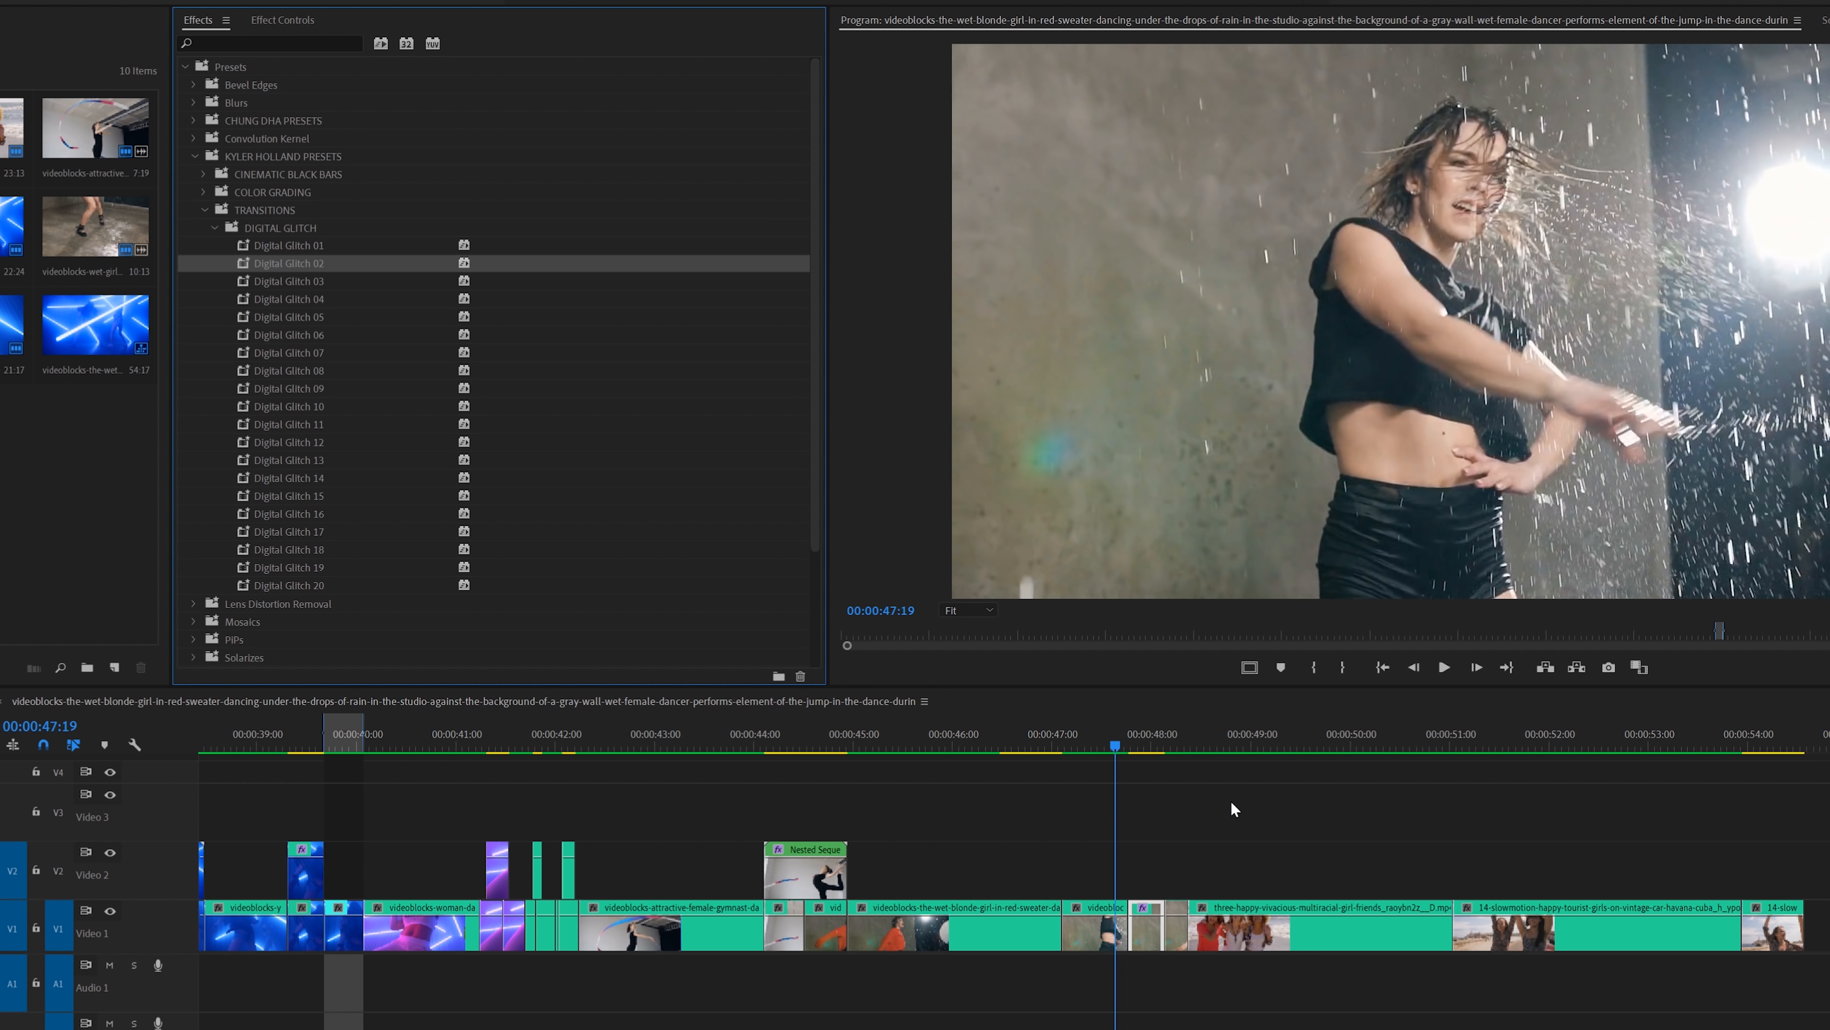
key("space")
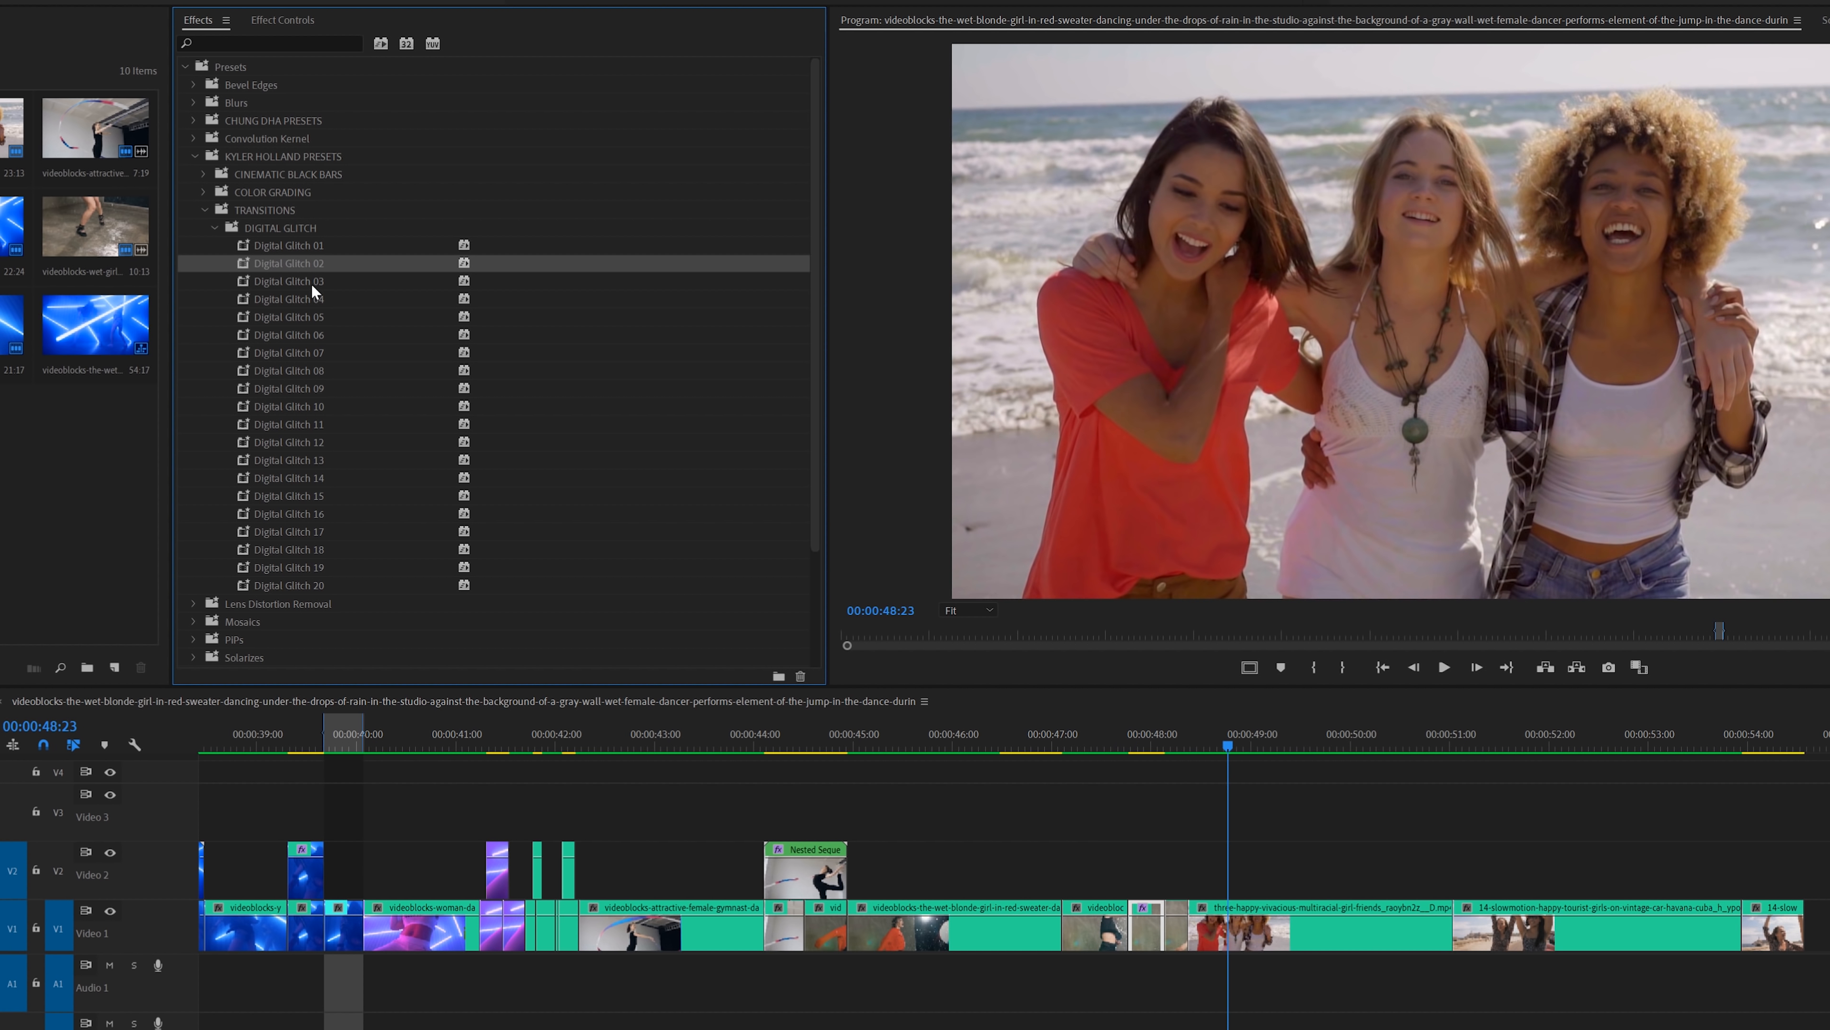
left_click_drag(313, 286, 1081, 792)
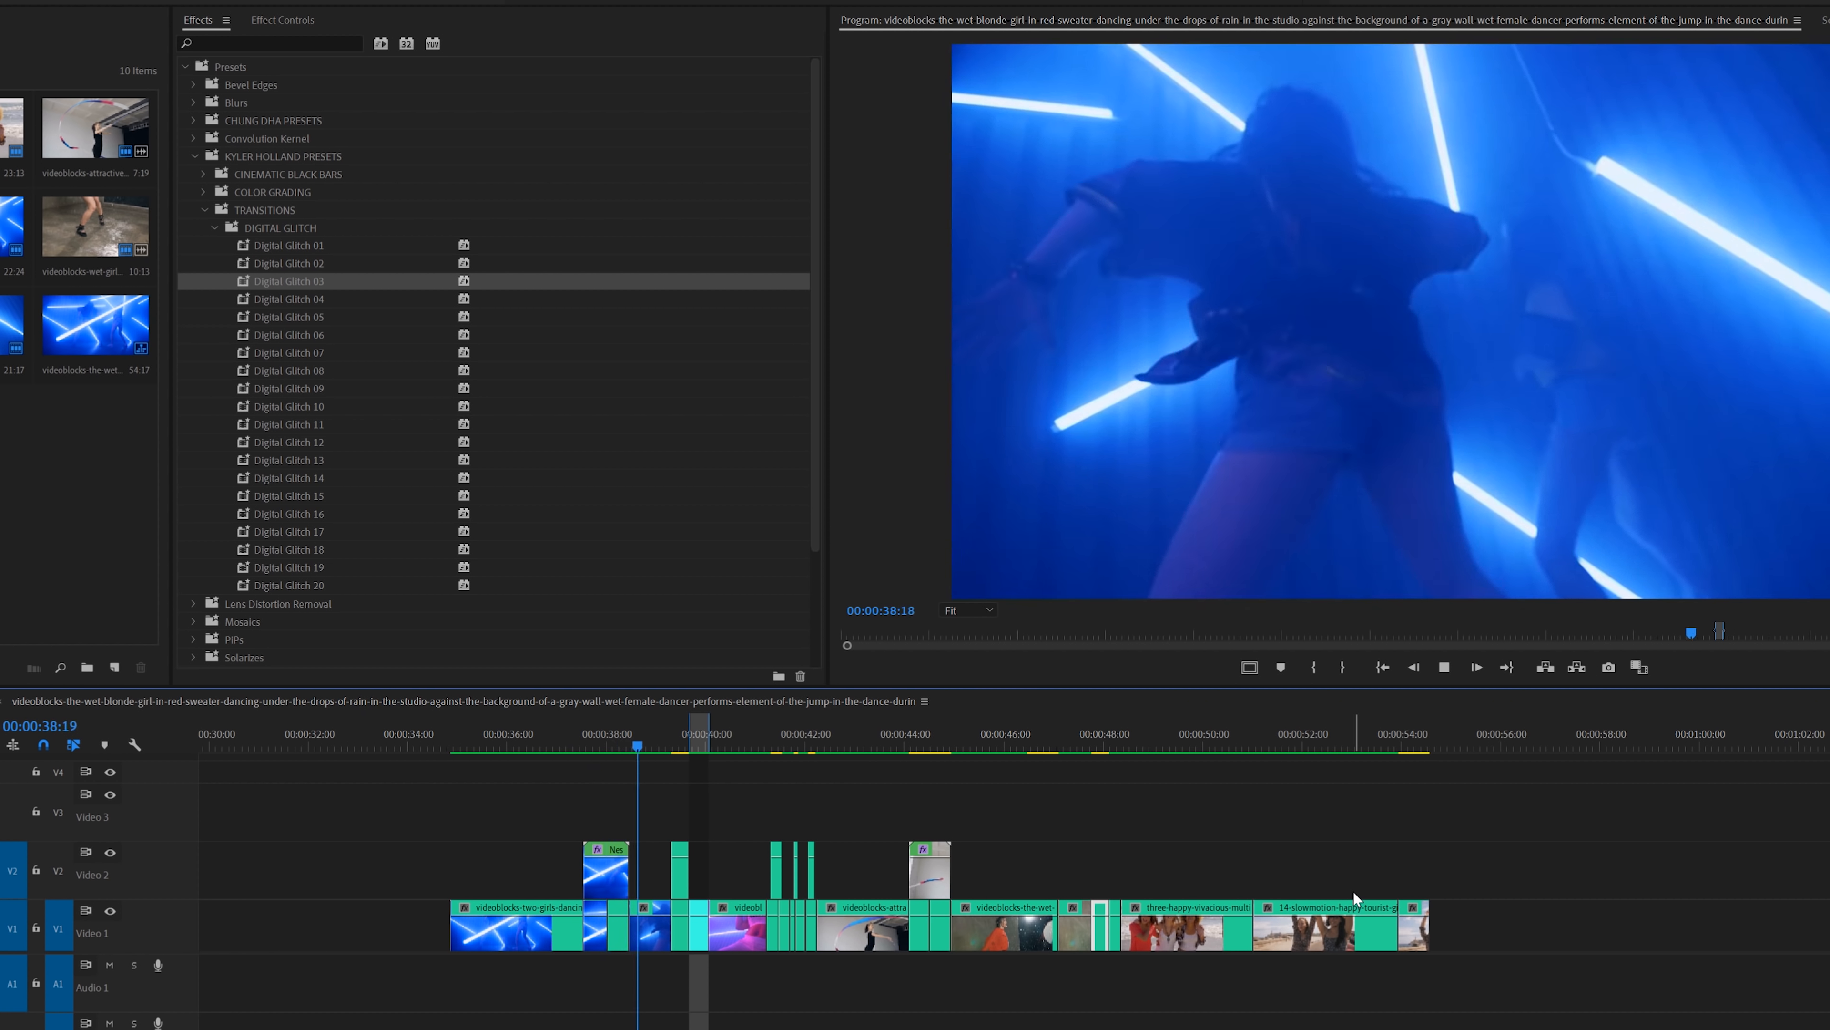